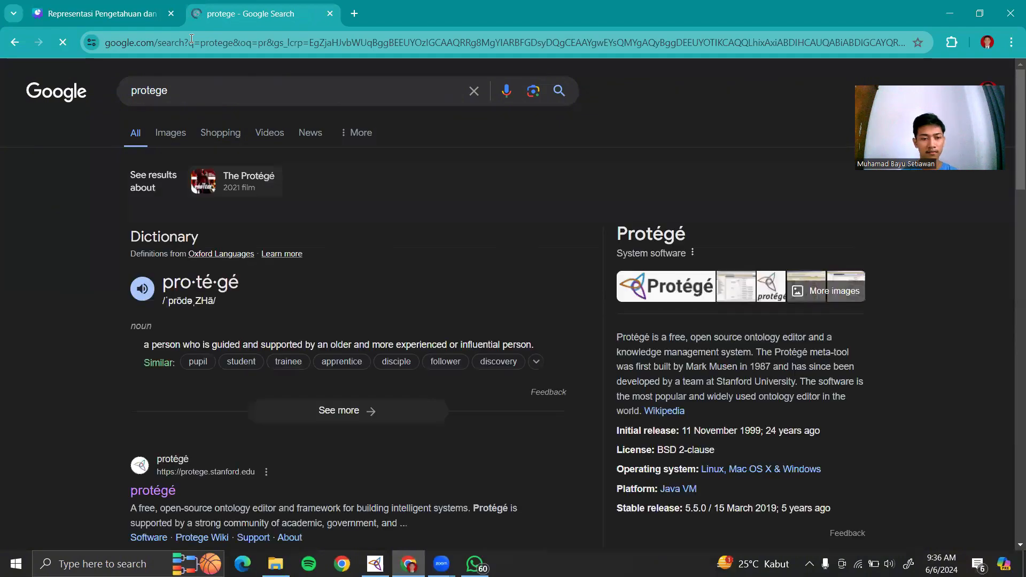
Open the official Protégé site from the search results and go to its Protégé Desktop download section.
scroll(21, 303, down, 3)
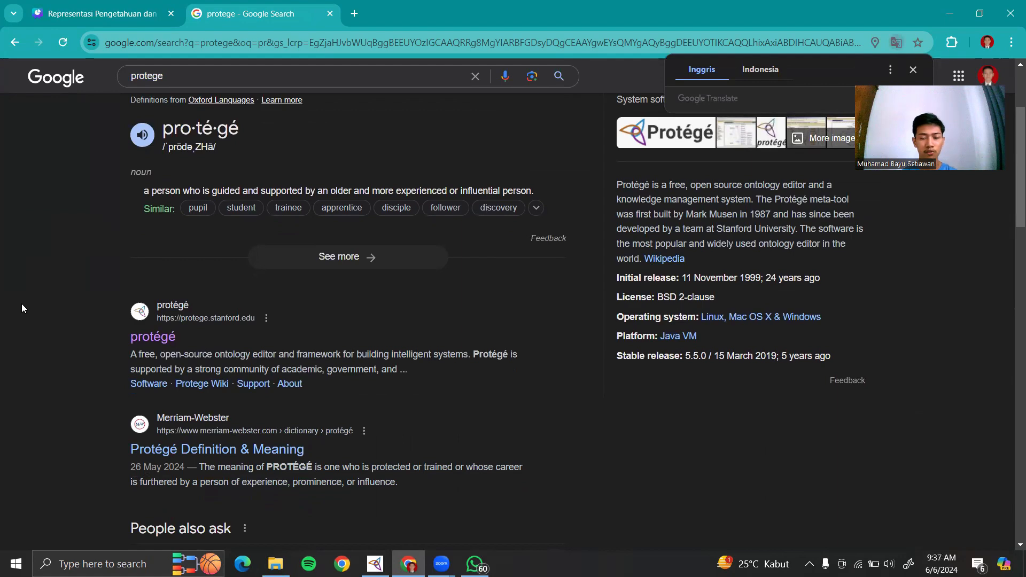
click(162, 341)
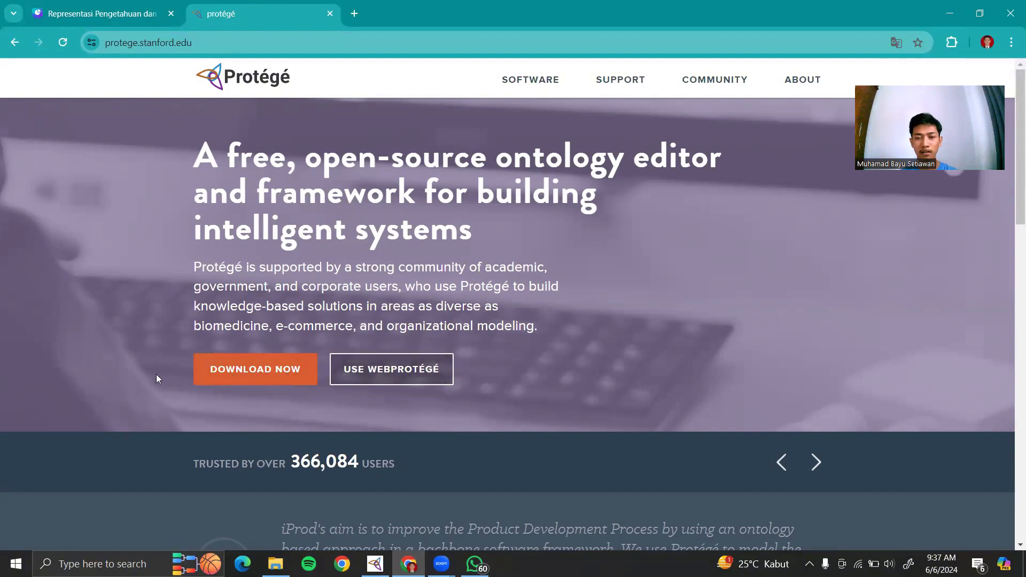
click(262, 379)
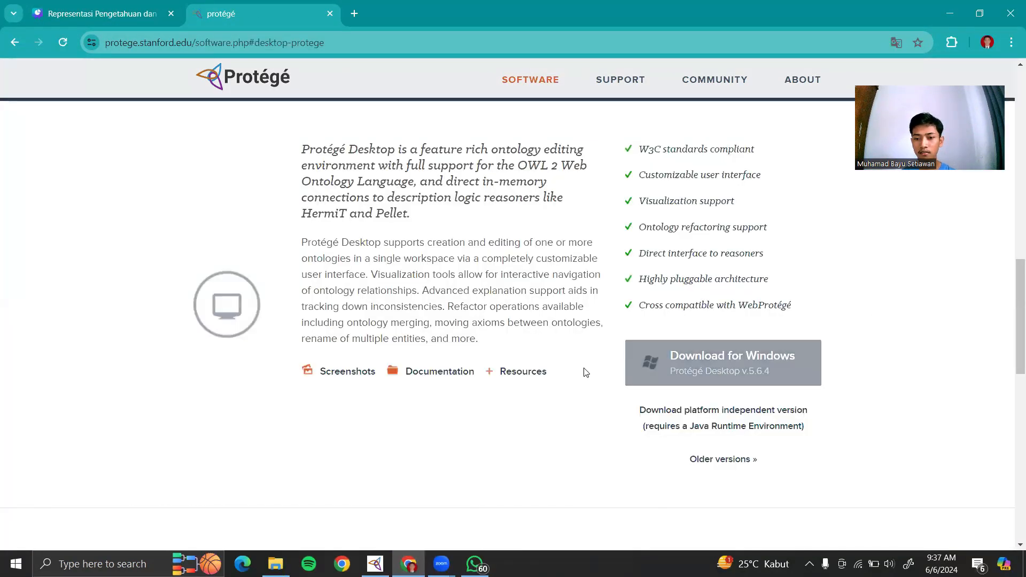
click(752, 360)
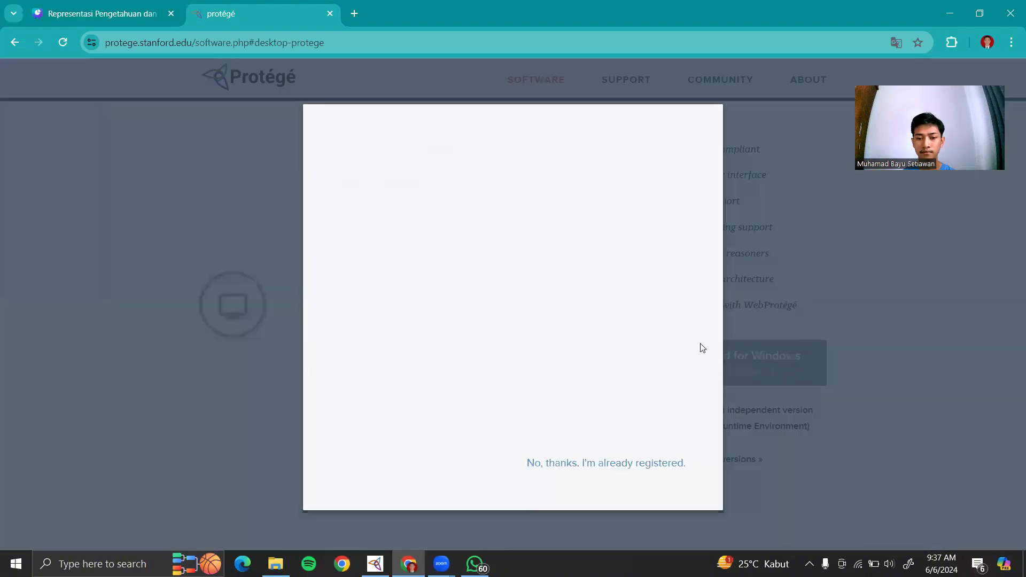
click(630, 466)
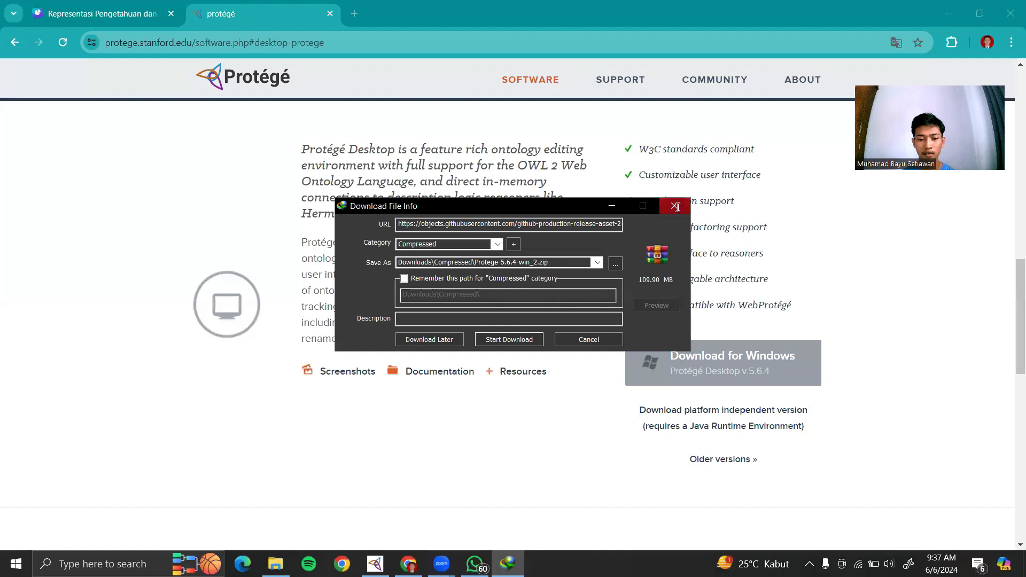
click(674, 206)
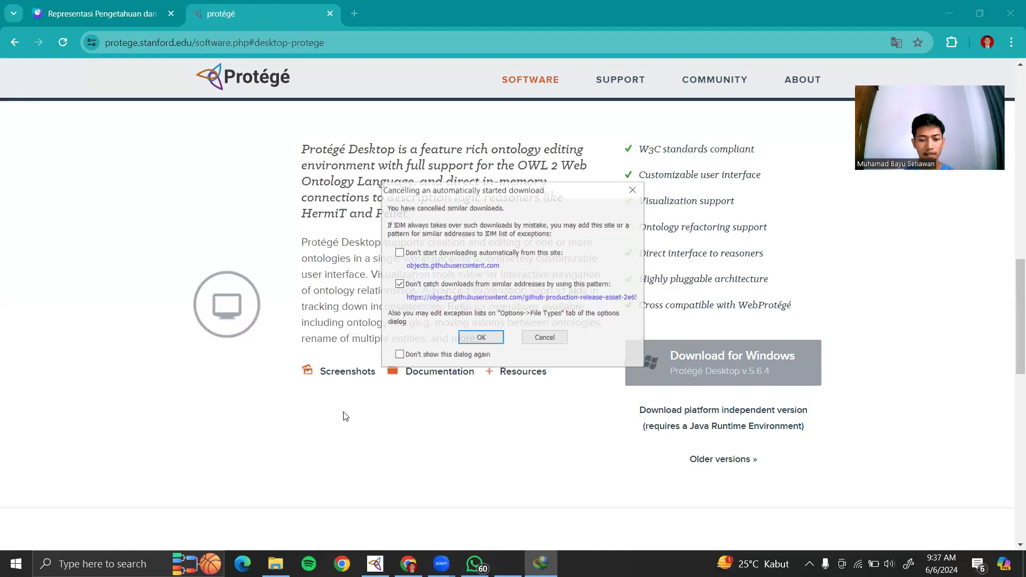
click(634, 190)
In File Explorer, open the Compressed folder in Downloads and view the extraction options for Protege-5.6.4-win.zip.
click(275, 563)
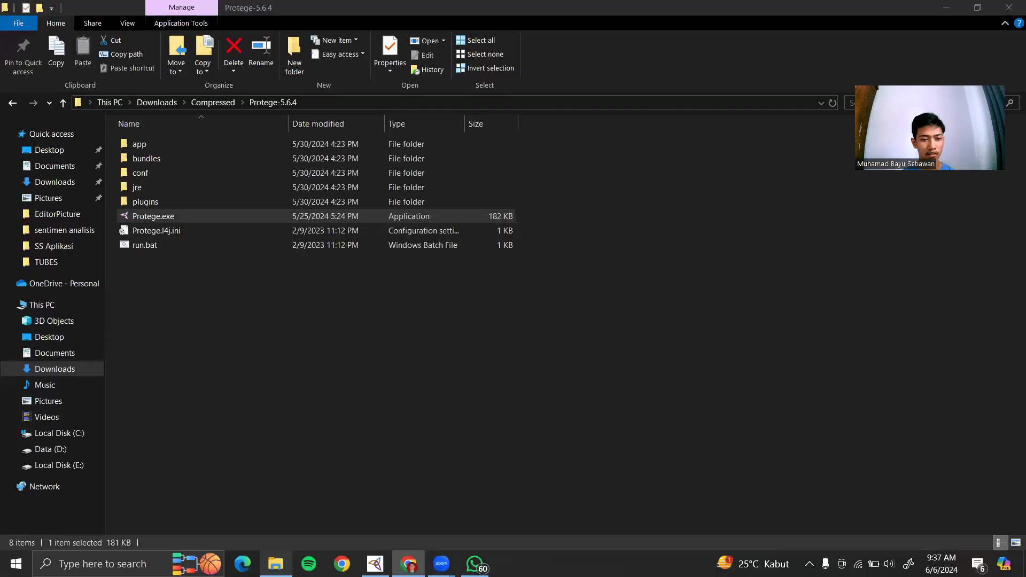
click(156, 102)
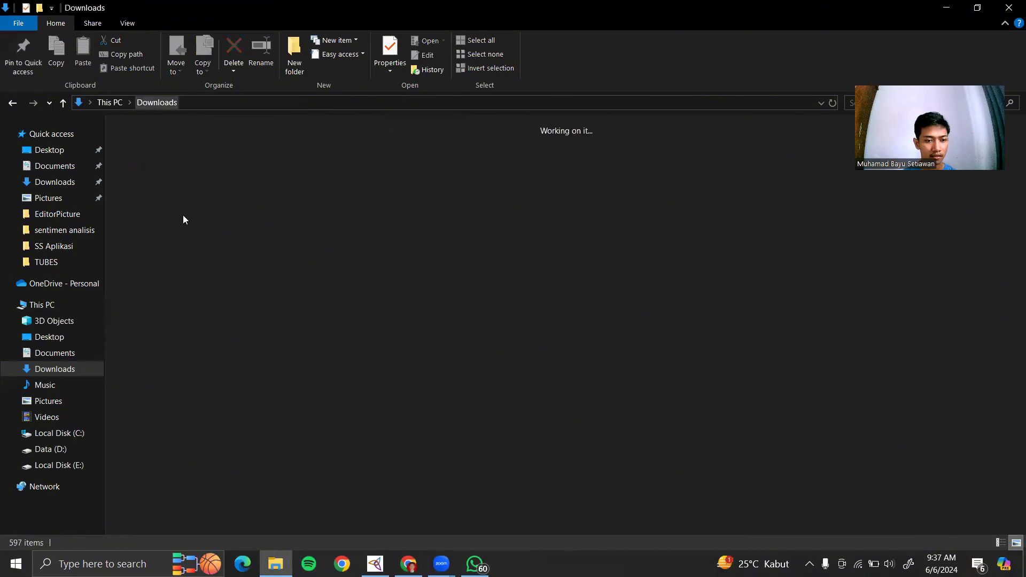
double_click(173, 167)
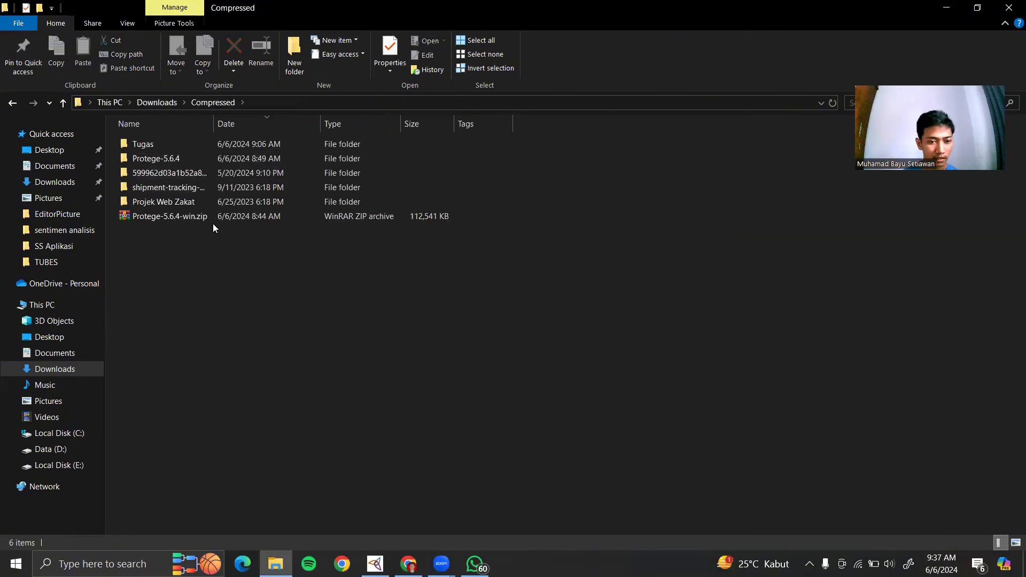
click(231, 217)
right_click(230, 216)
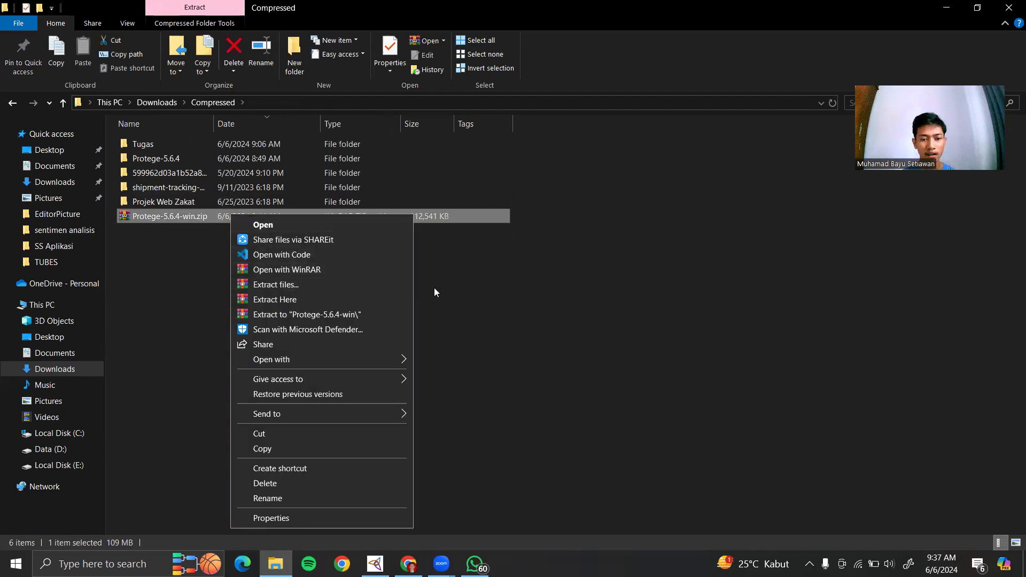
click(456, 283)
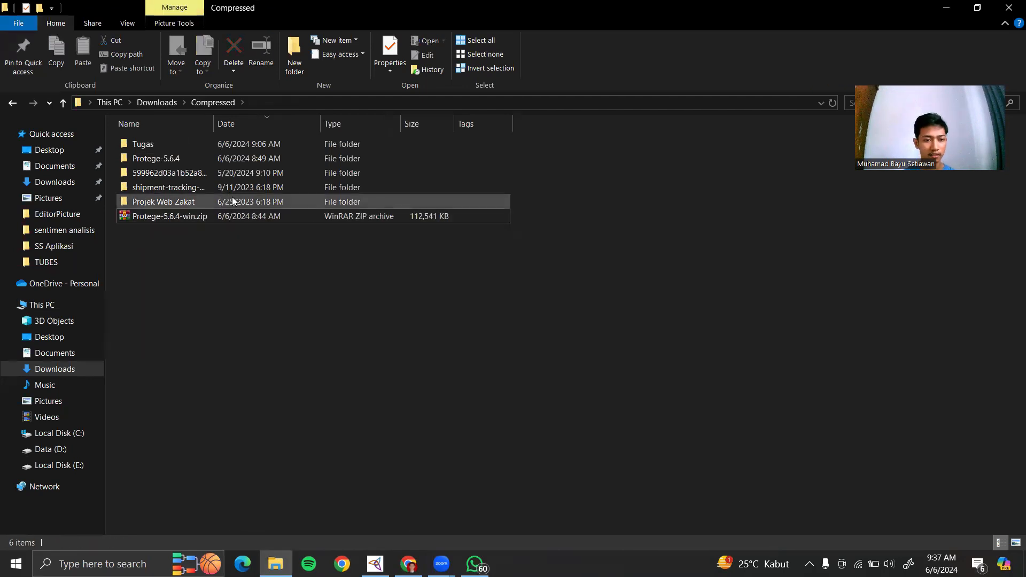
Open the extracted Protege-5.6.4 folder and run Protege.exe as administrator.
double_click(176, 159)
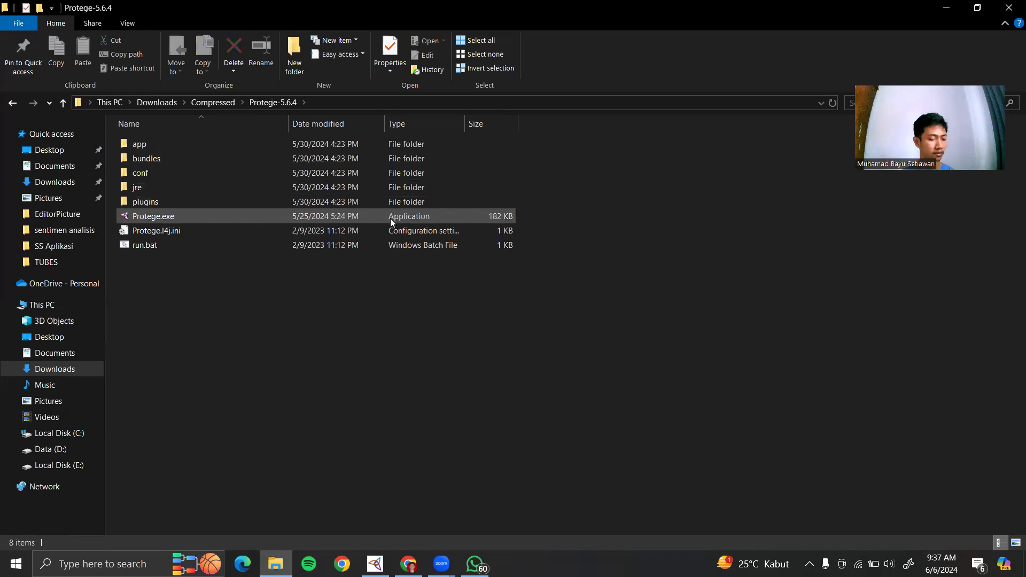
click(314, 214)
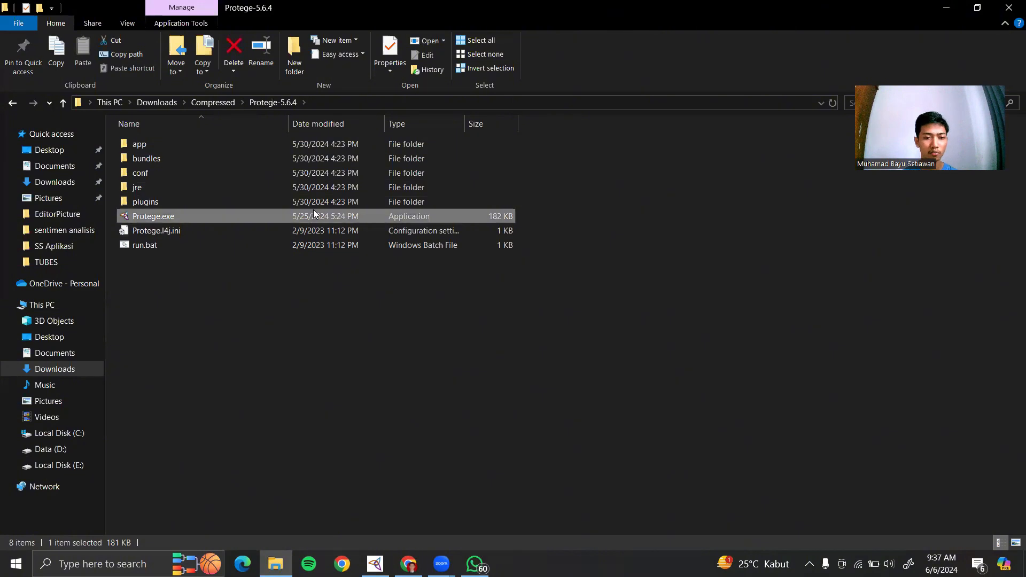
right_click(314, 214)
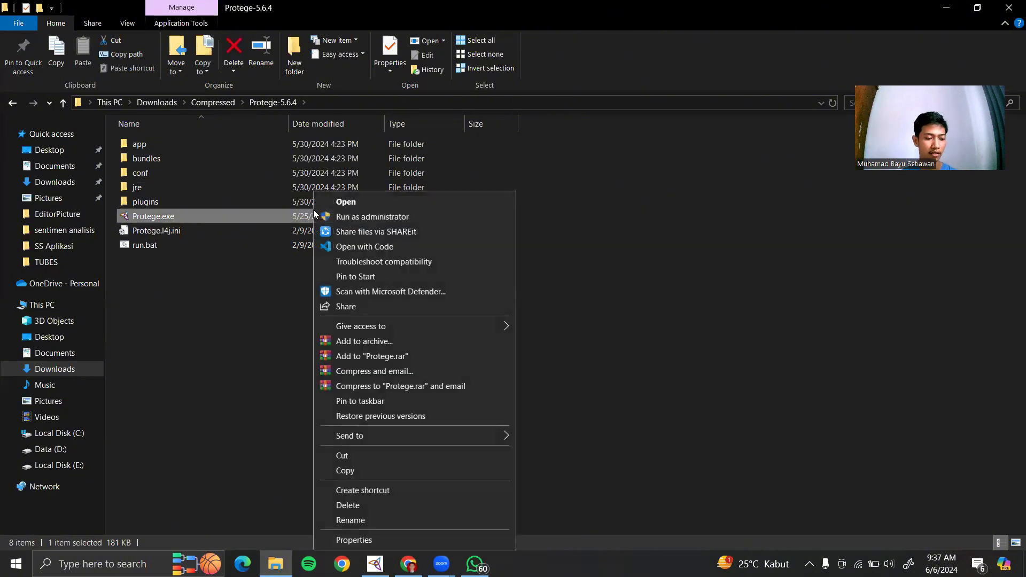
click(390, 216)
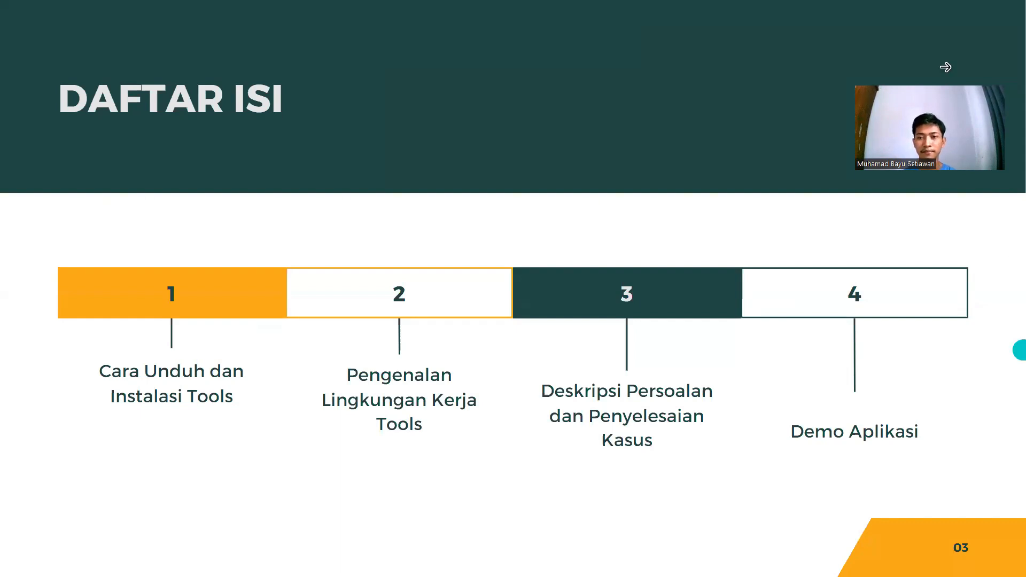
In Protégé, review the list of available workspace tabs and look through Active ontology, Entities, Classes and Object properties.
click(181, 22)
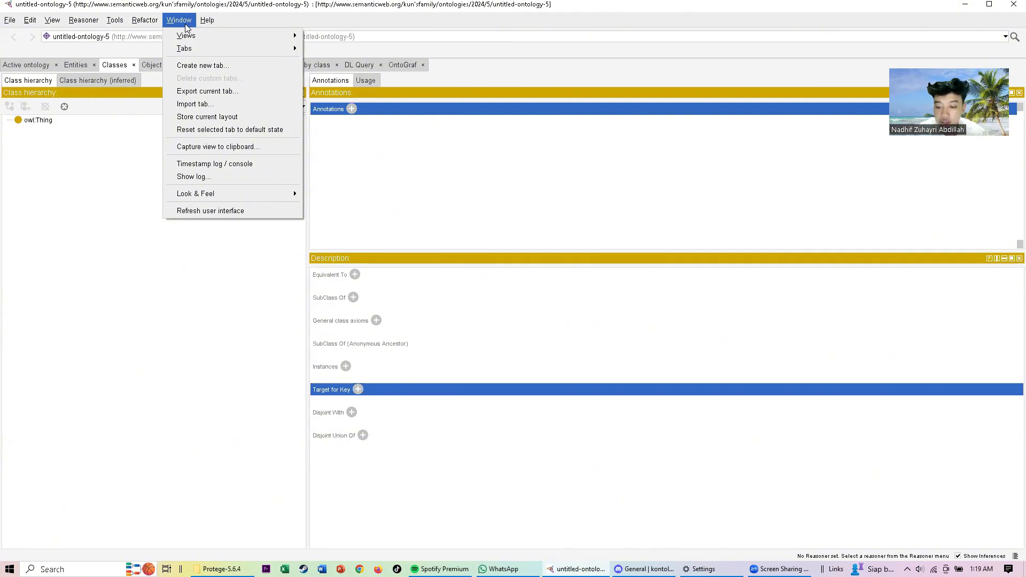
mouse_move(243, 48)
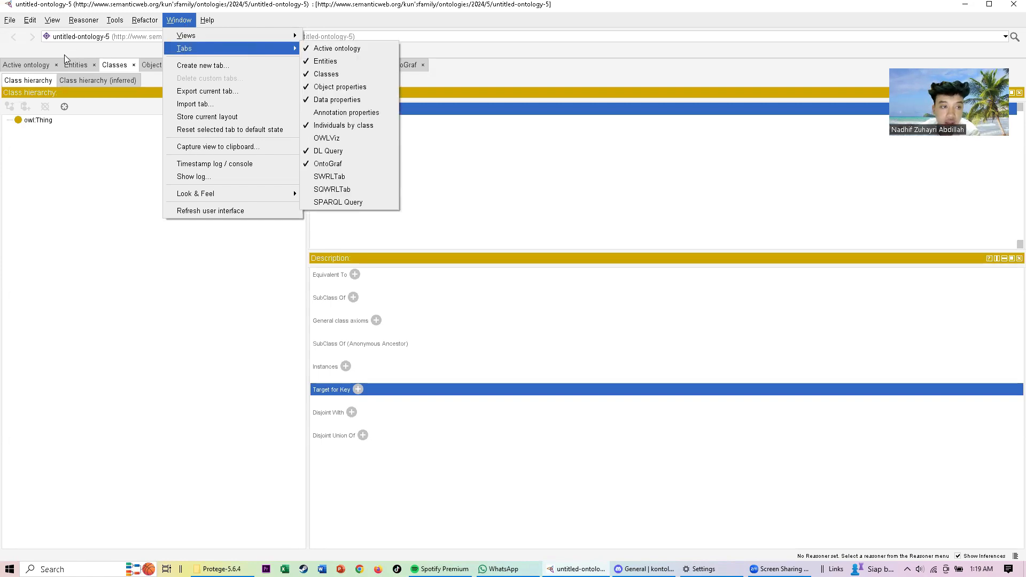
click(3, 61)
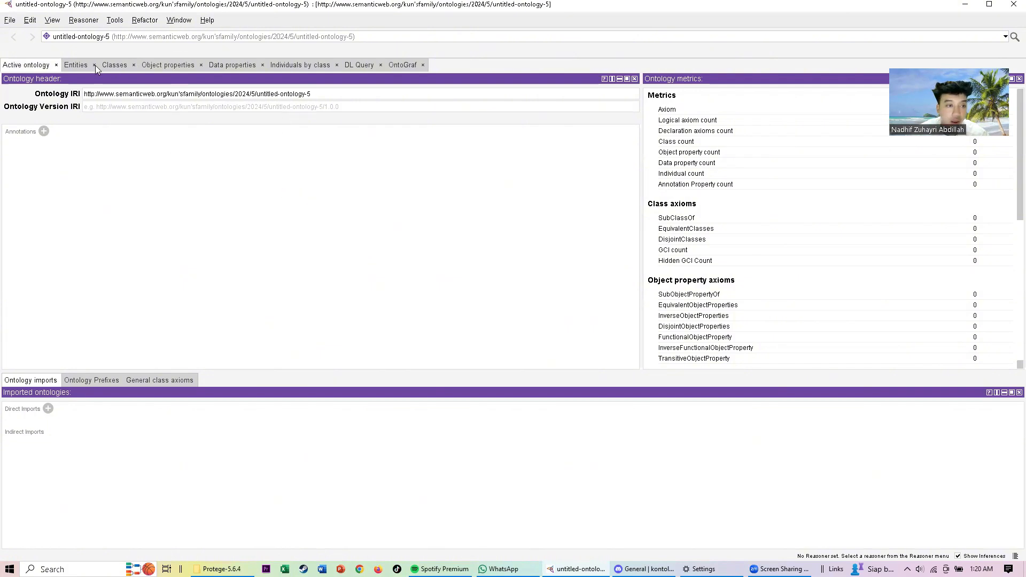
click(65, 64)
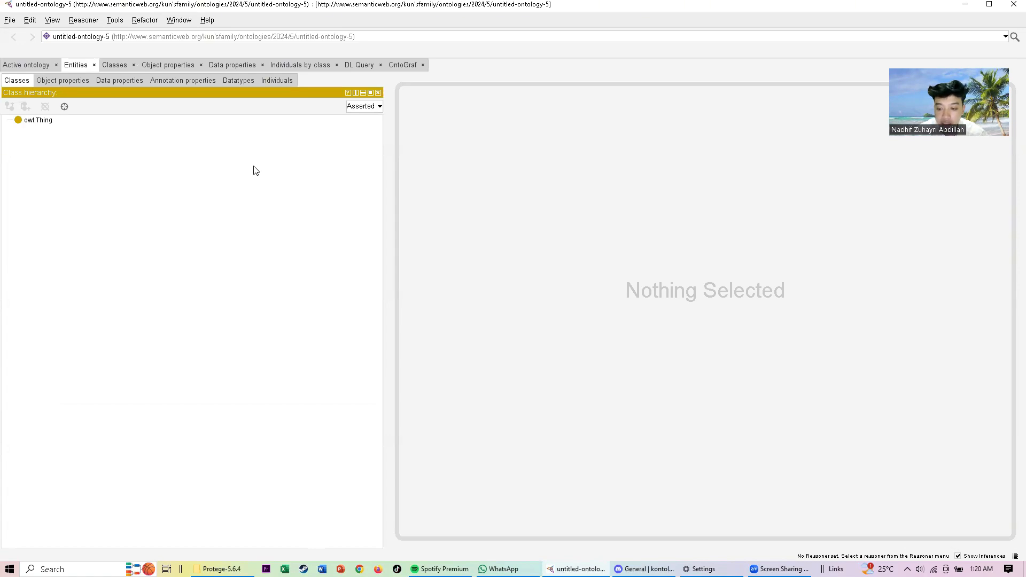
click(105, 66)
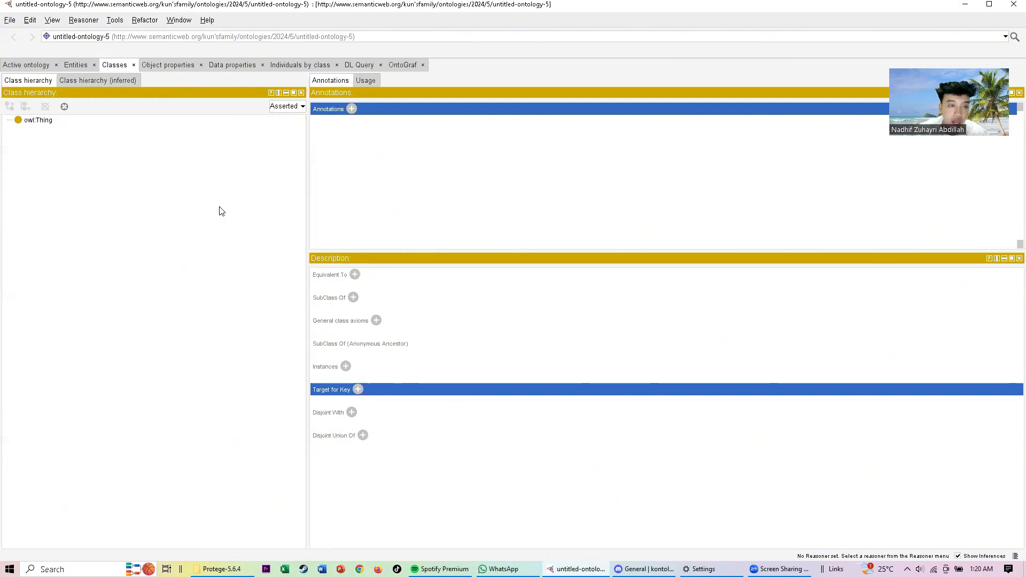
click(177, 65)
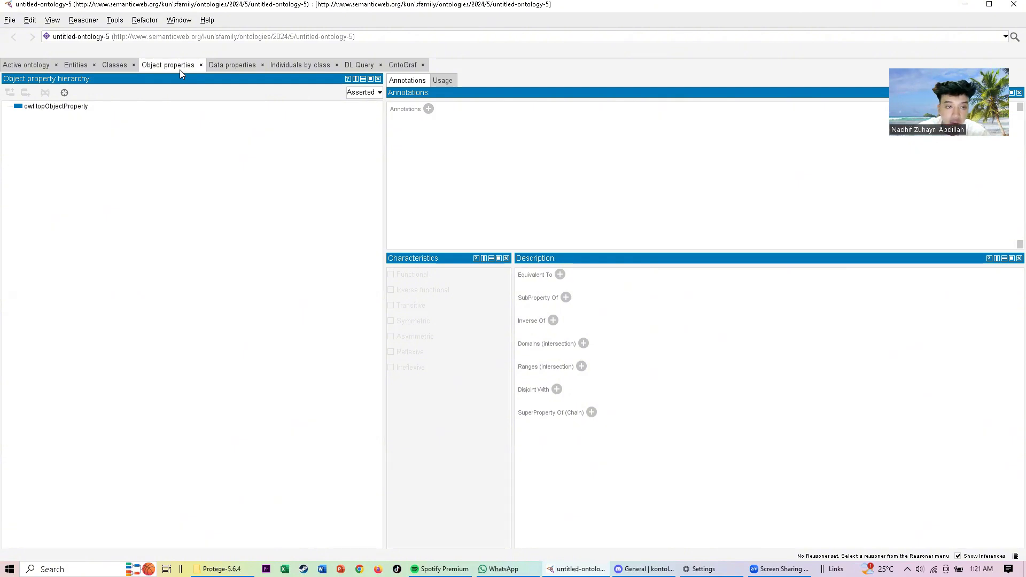
Look through the Data properties, Individuals by class, DL Query and OntoGraf workspaces and return to the window options.
click(226, 67)
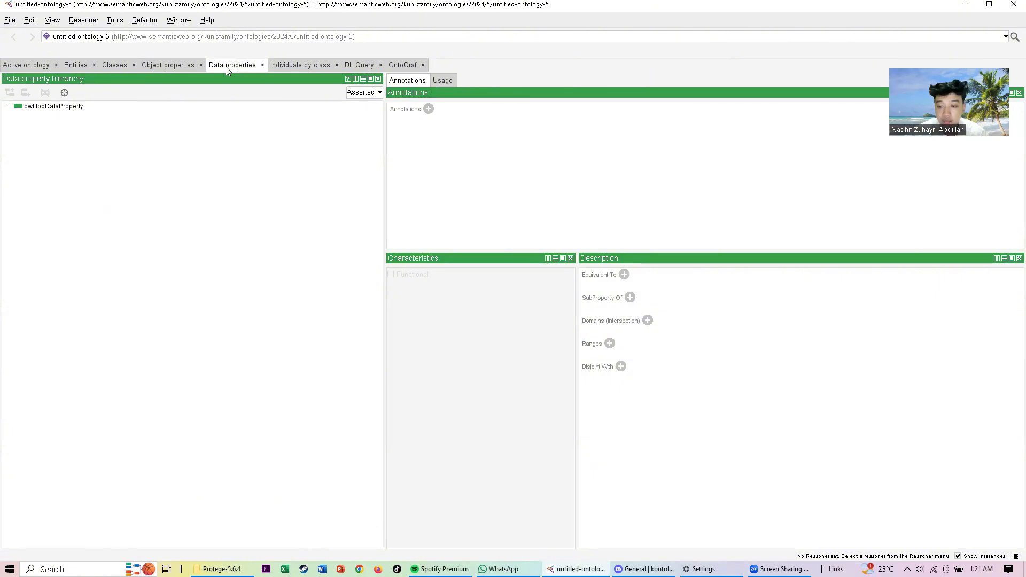
click(314, 66)
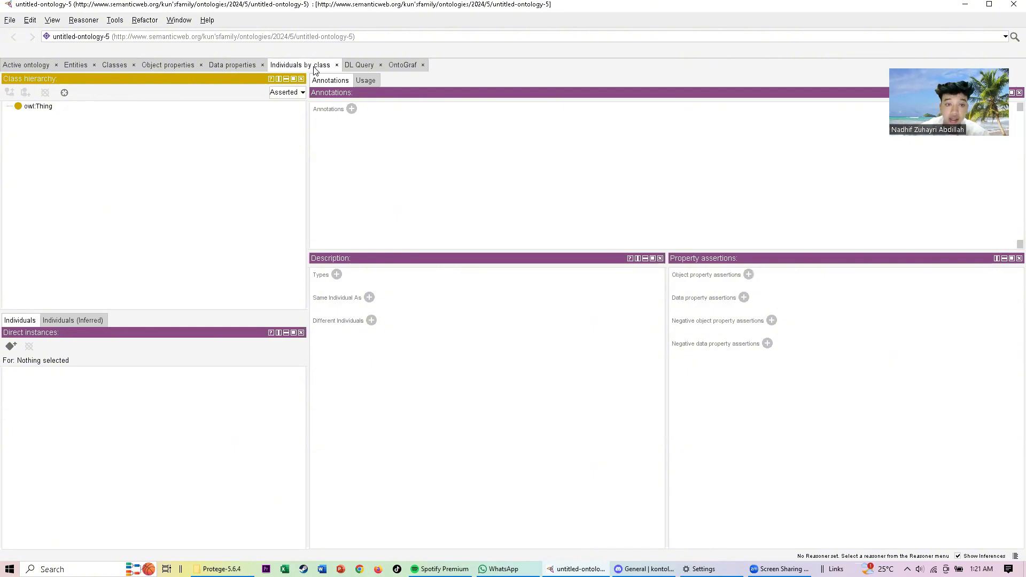
click(356, 65)
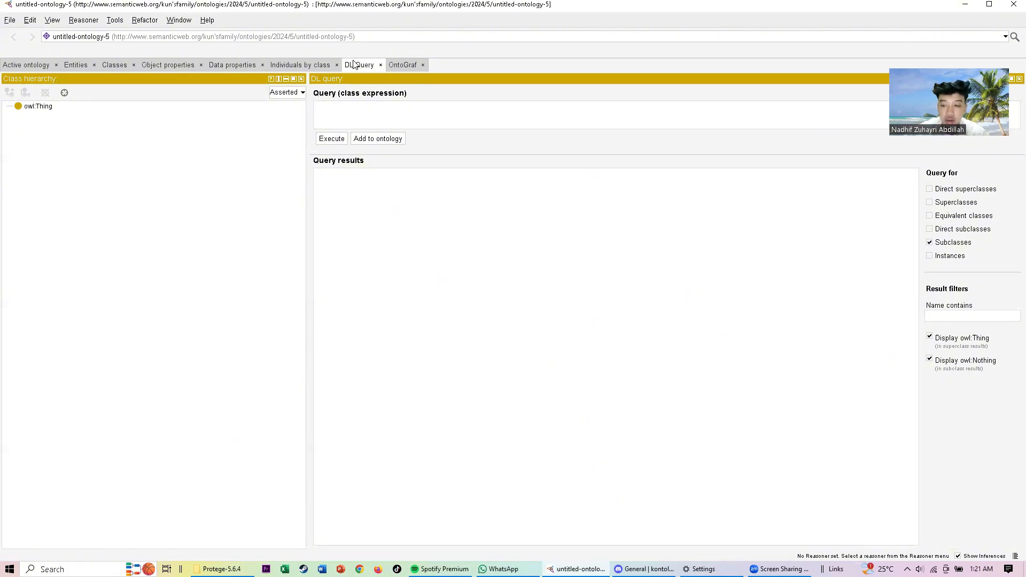
click(391, 66)
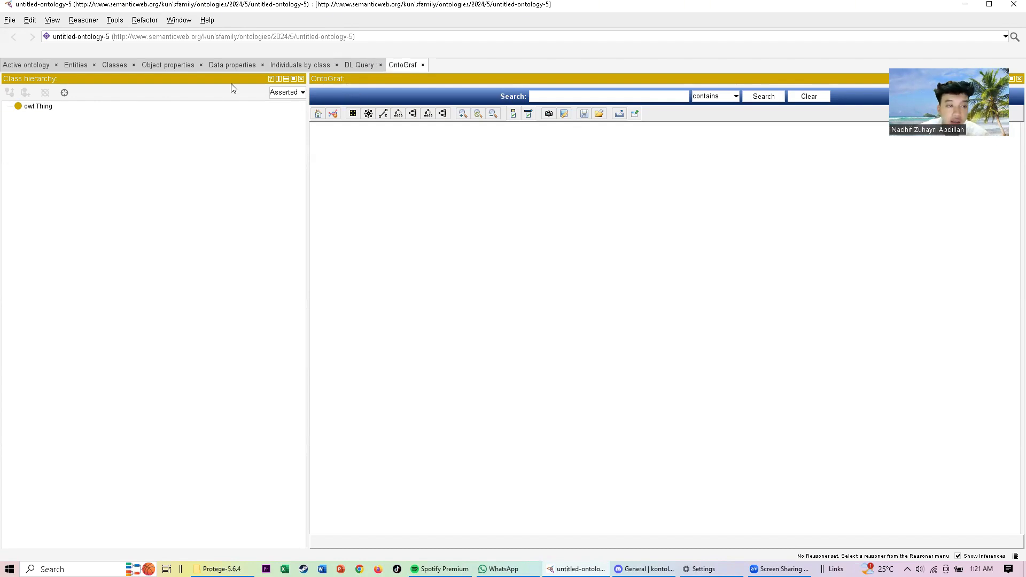
click(178, 20)
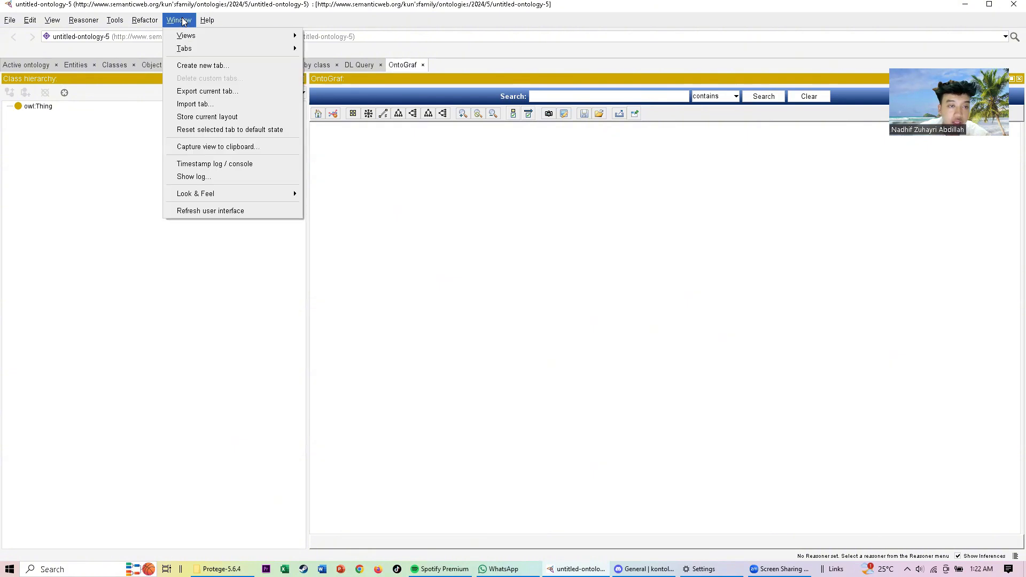
mouse_move(208, 51)
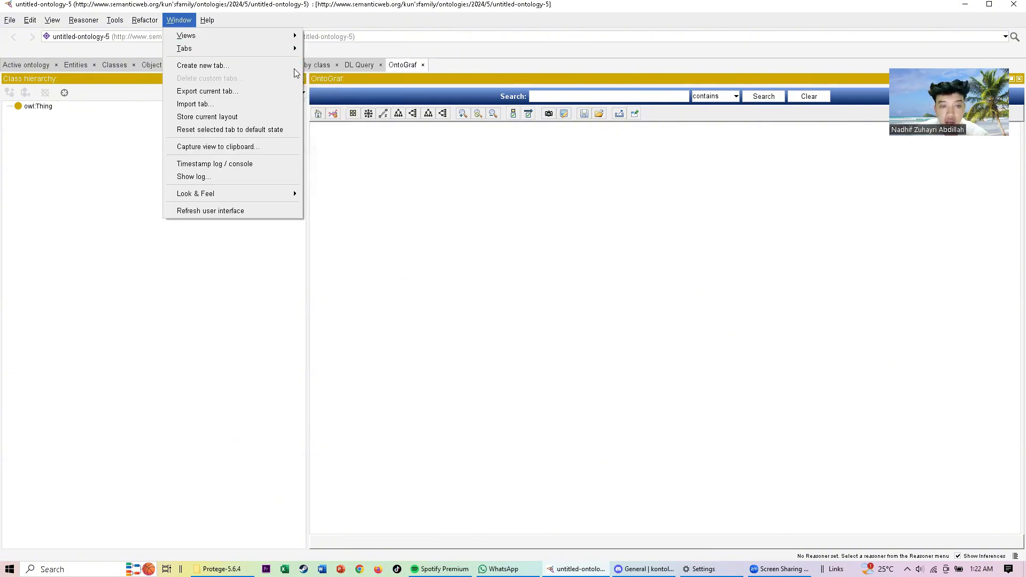
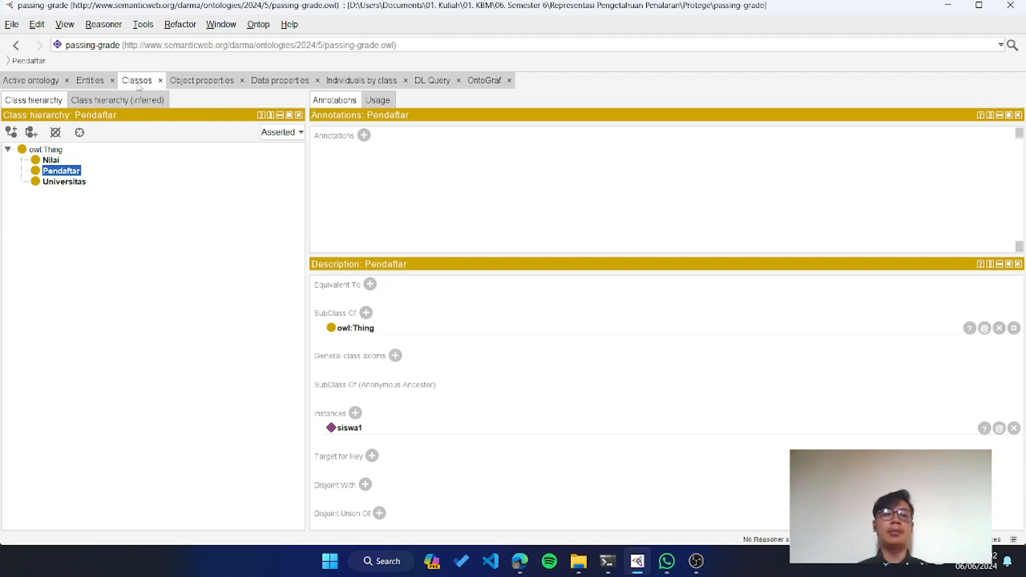
Inspect the descriptions of the classes Nilai, Pendaftar and Universitas in the passing-grade ontology.
click(52, 161)
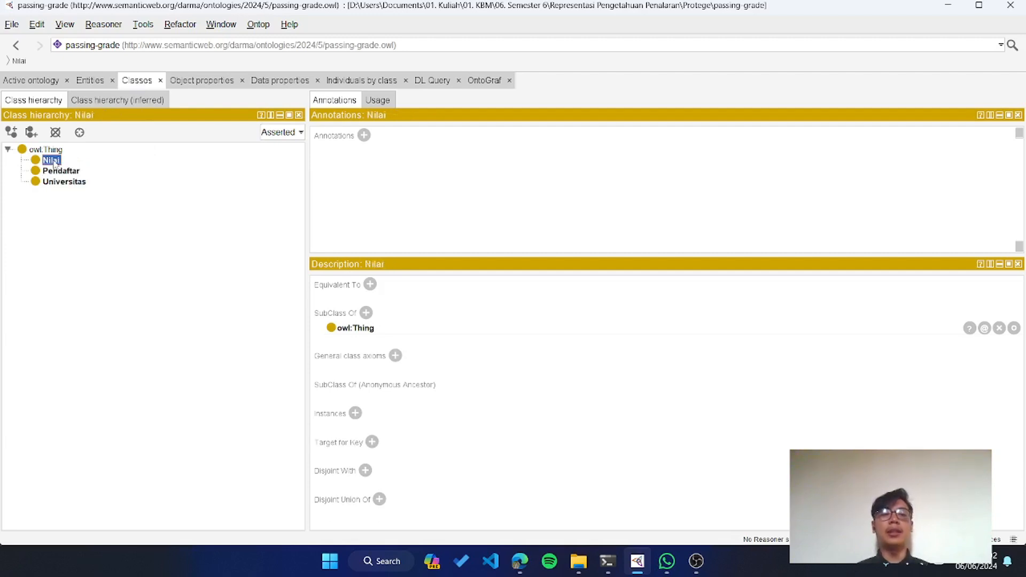
click(62, 171)
click(68, 184)
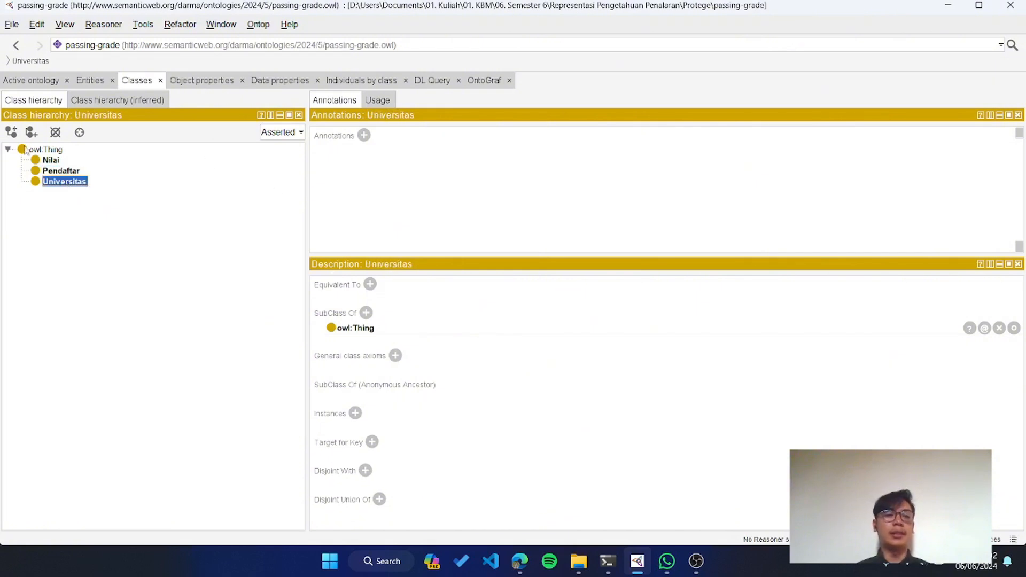
click(47, 150)
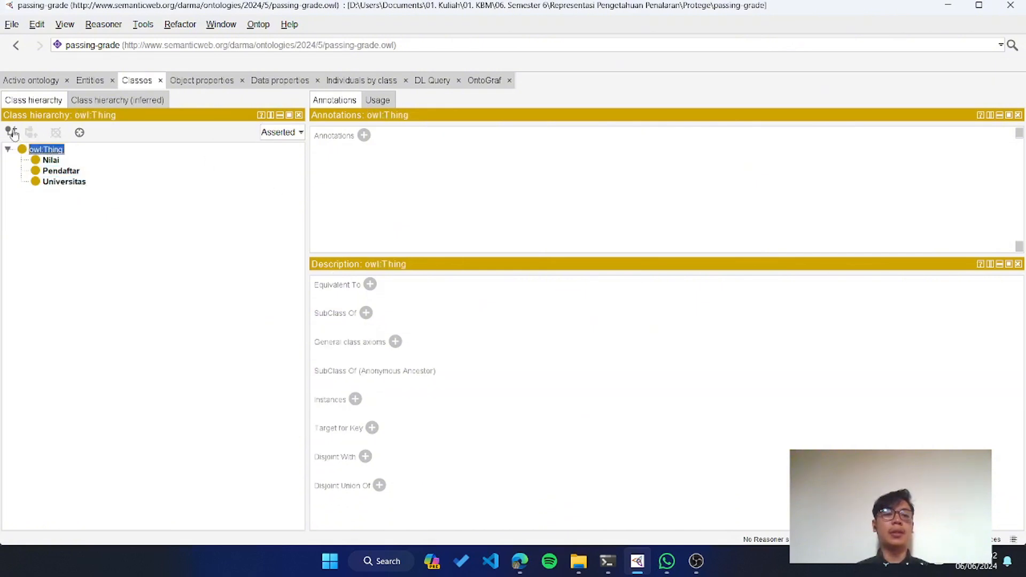
click(12, 133)
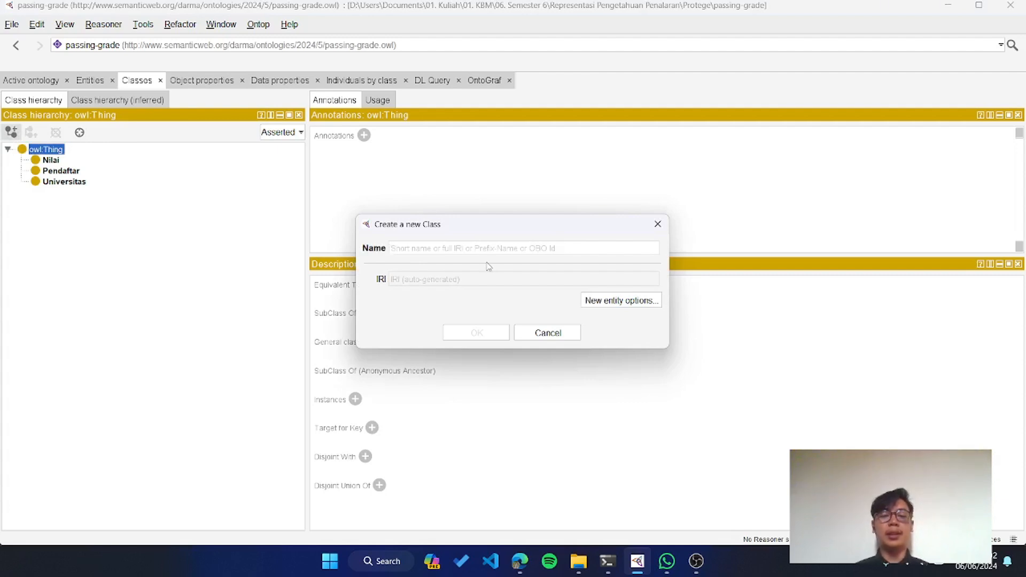
text(nilai)
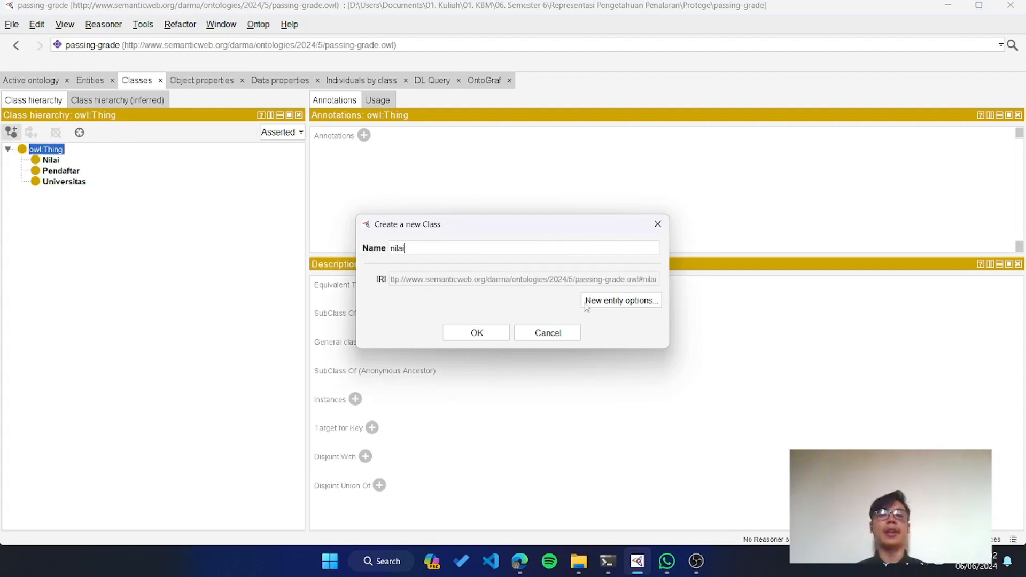
click(658, 224)
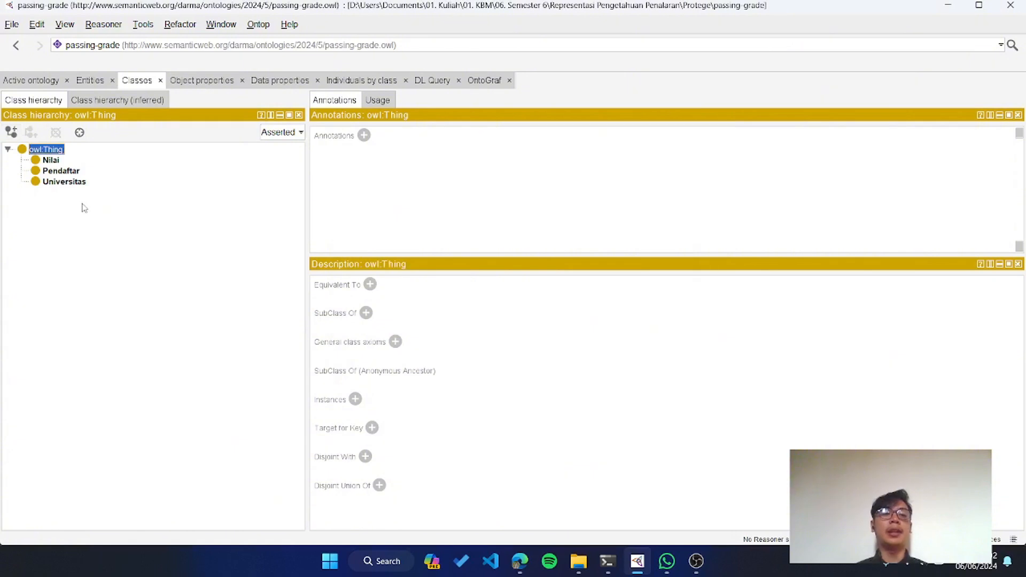
View the superclass selection for the class Nilai and close it without choosing a class.
click(53, 160)
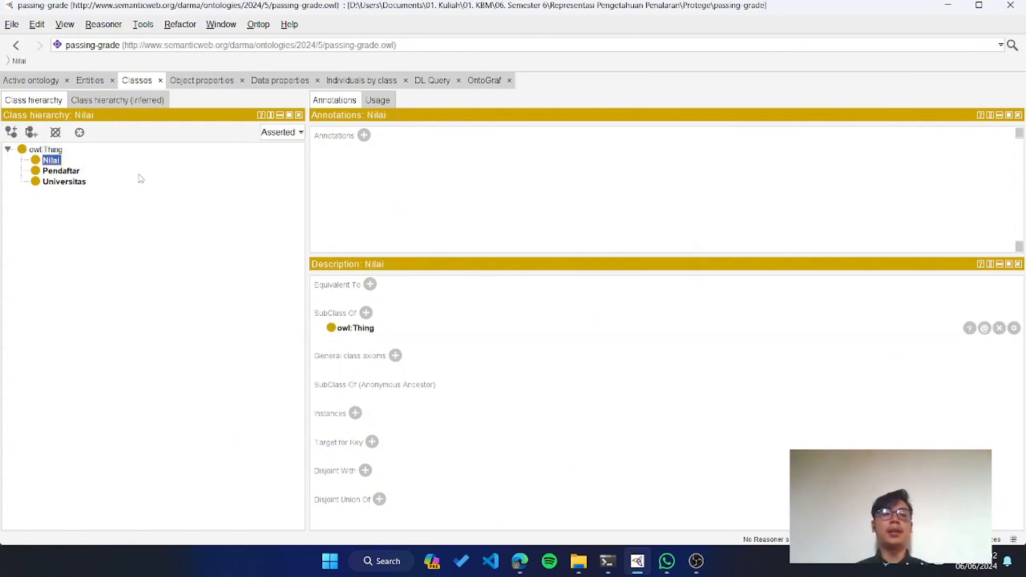
click(366, 313)
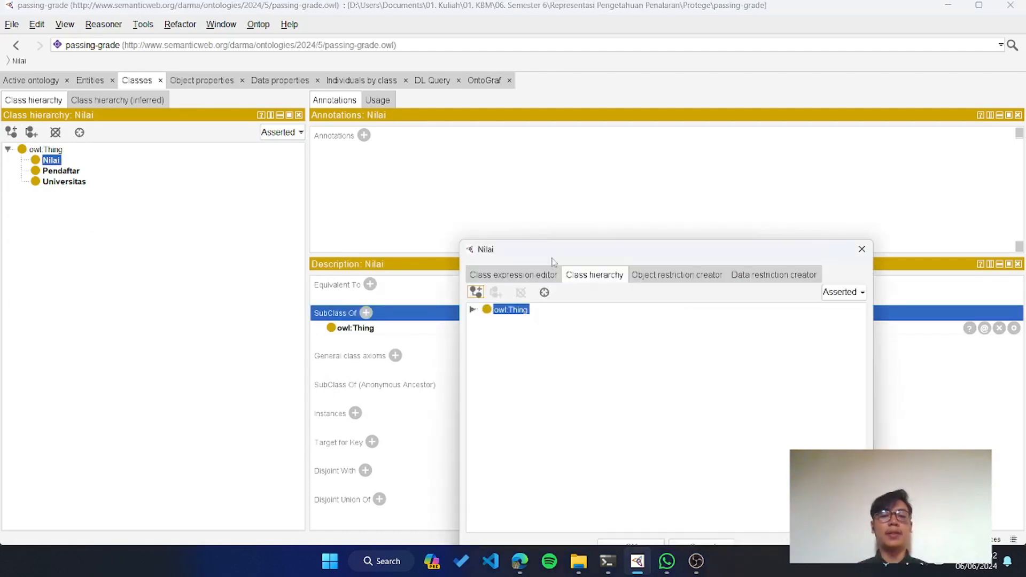
click(835, 162)
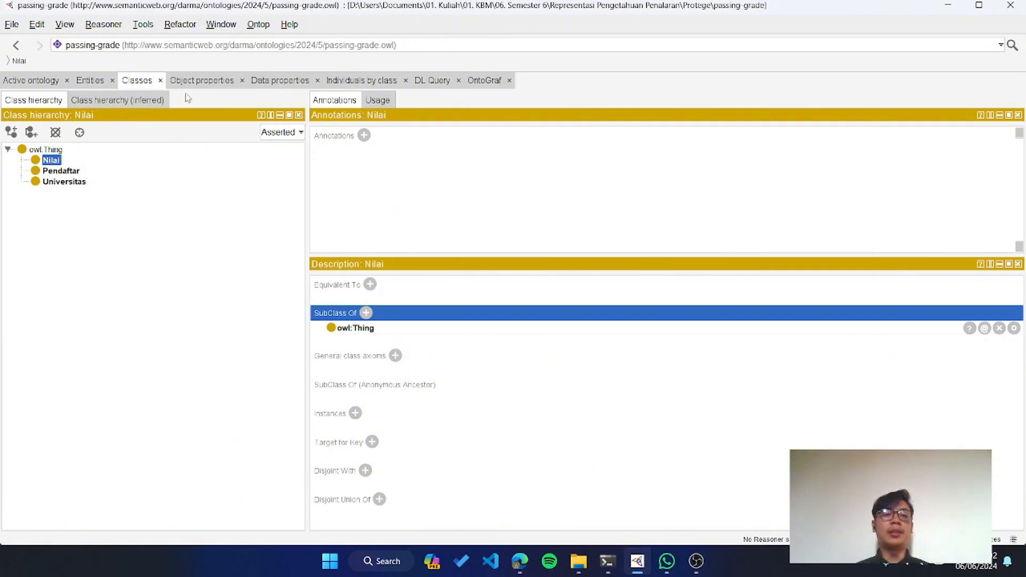
Inspect the object property didaftarkan and try to create a new object property named didaftarkan.
click(194, 81)
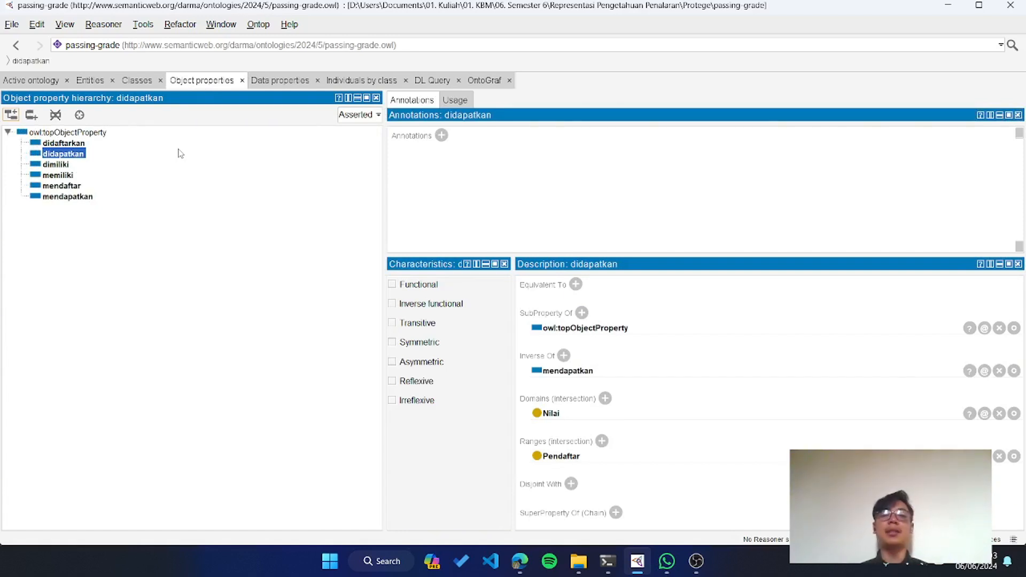
click(73, 146)
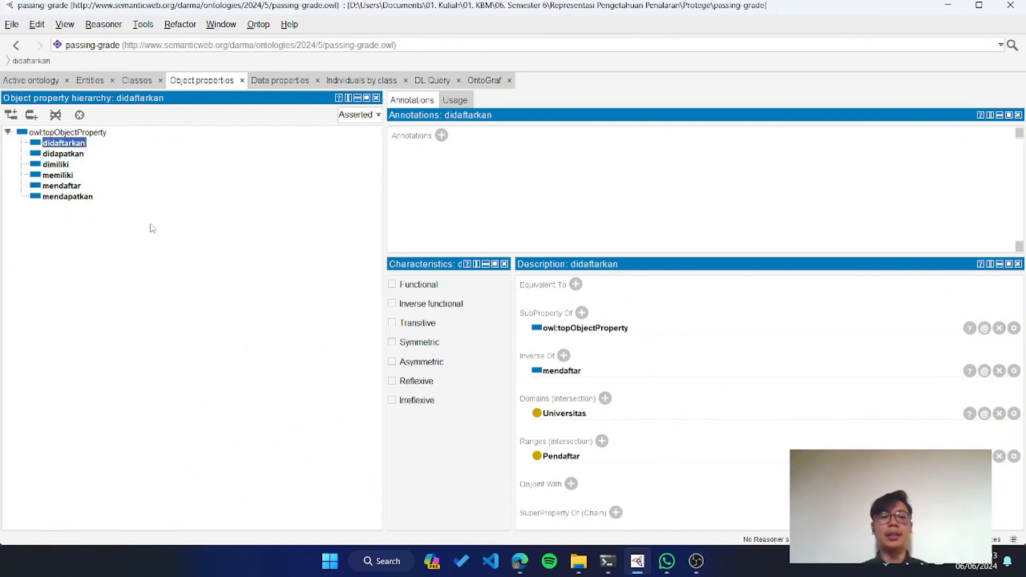
click(10, 114)
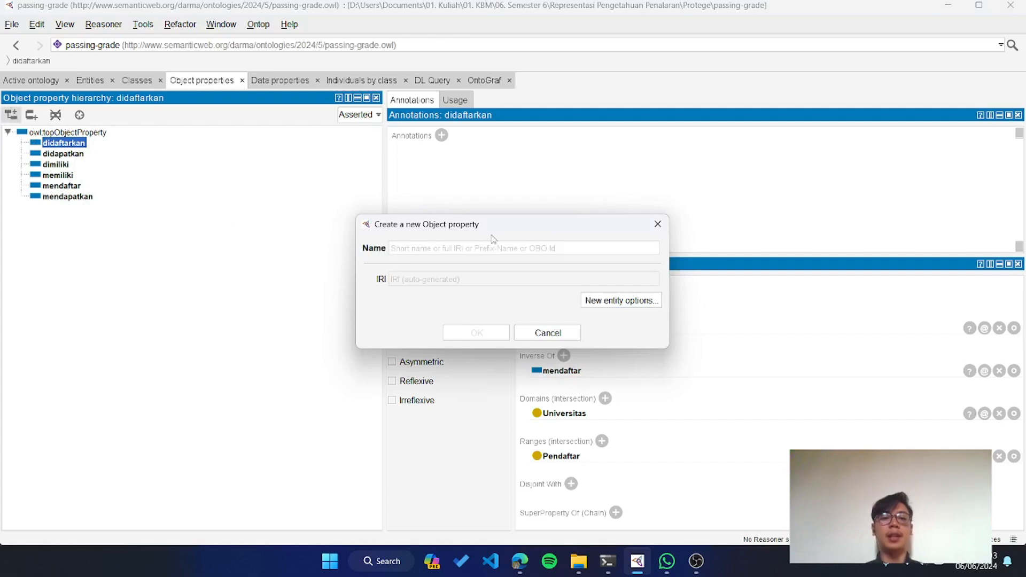
text(didaftarkan)
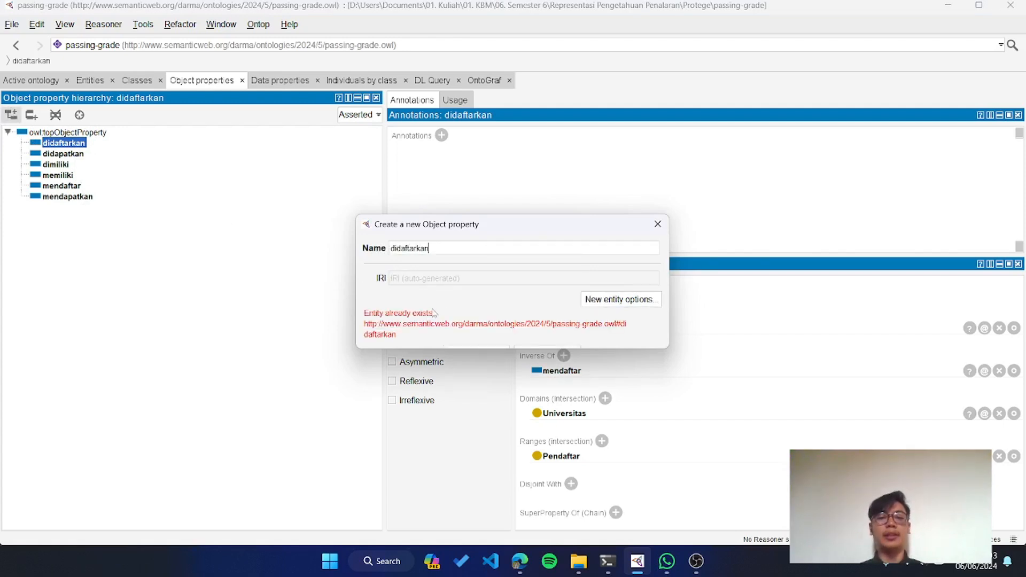
click(658, 224)
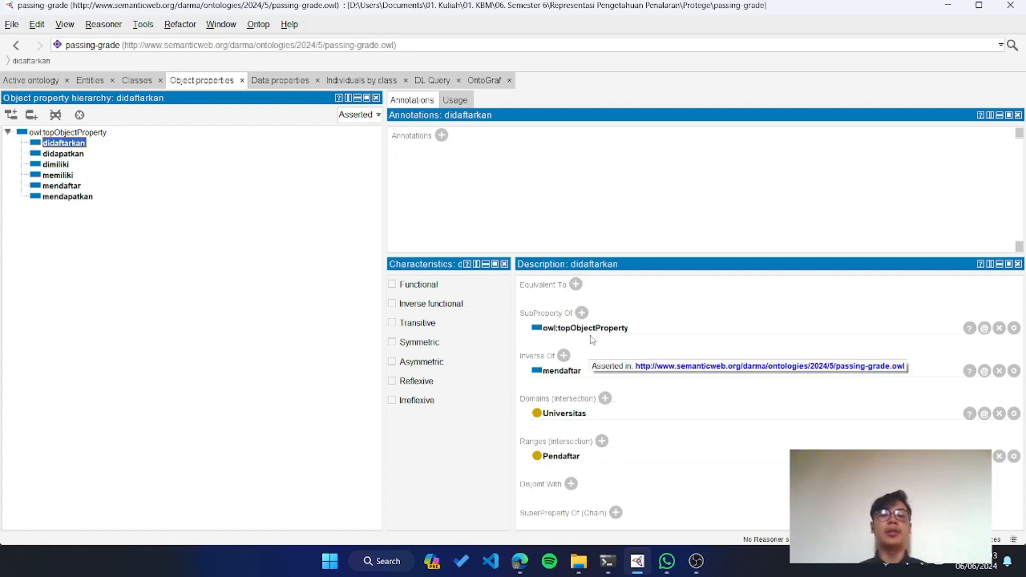
View the super-property choices for didaftarkan and assign mendaftar as its inverse property.
click(581, 313)
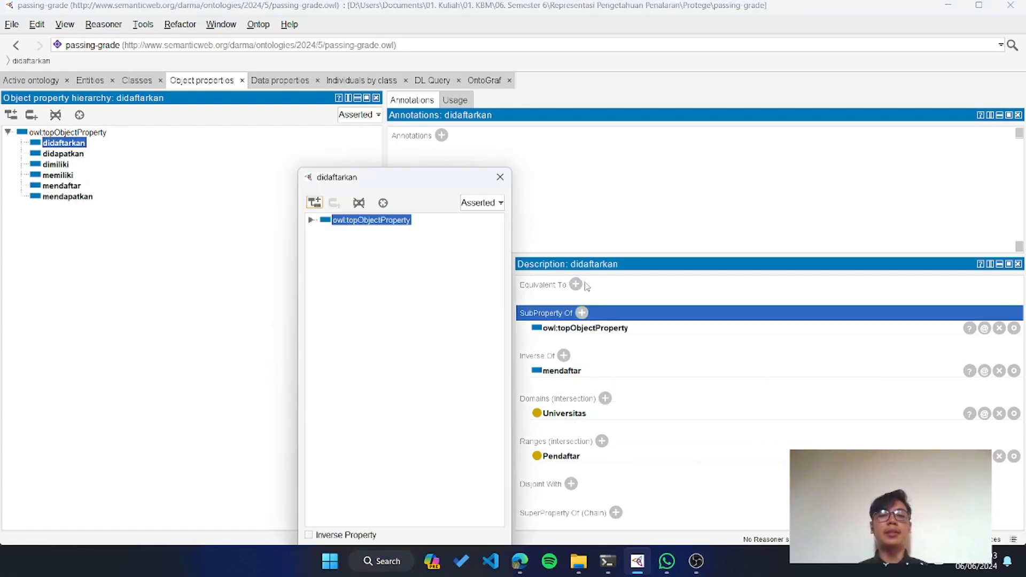
click(499, 177)
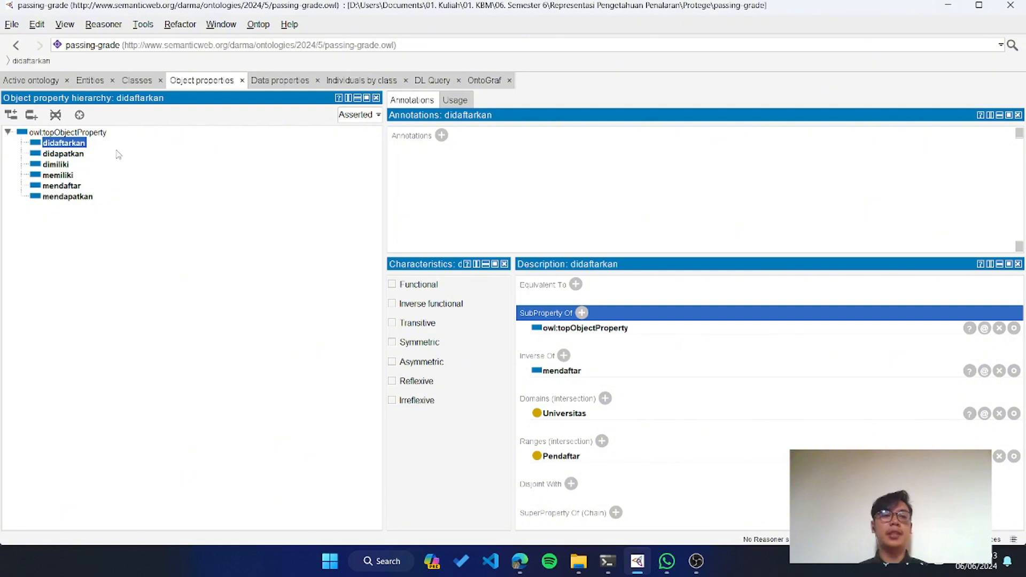
click(88, 133)
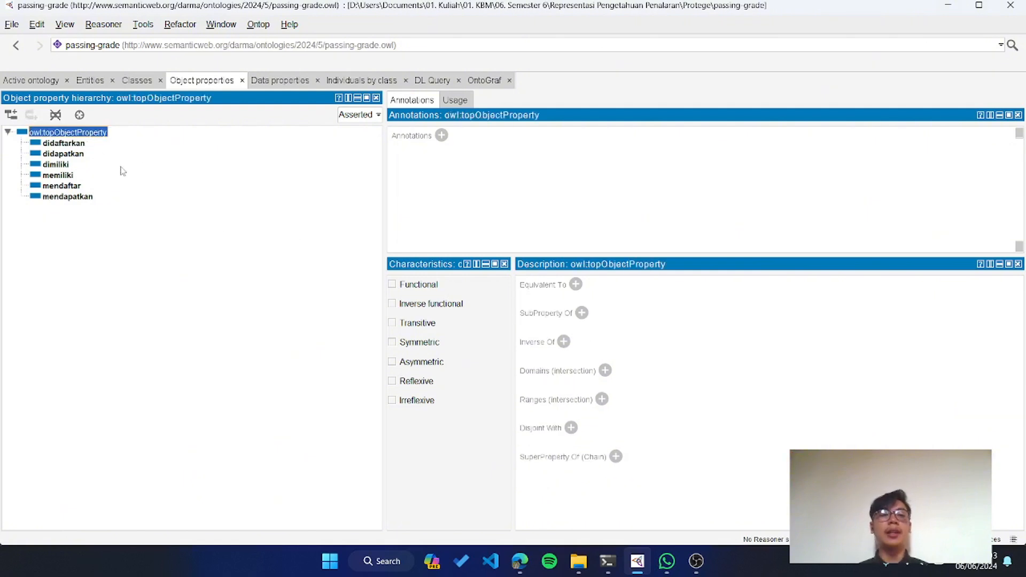
click(76, 143)
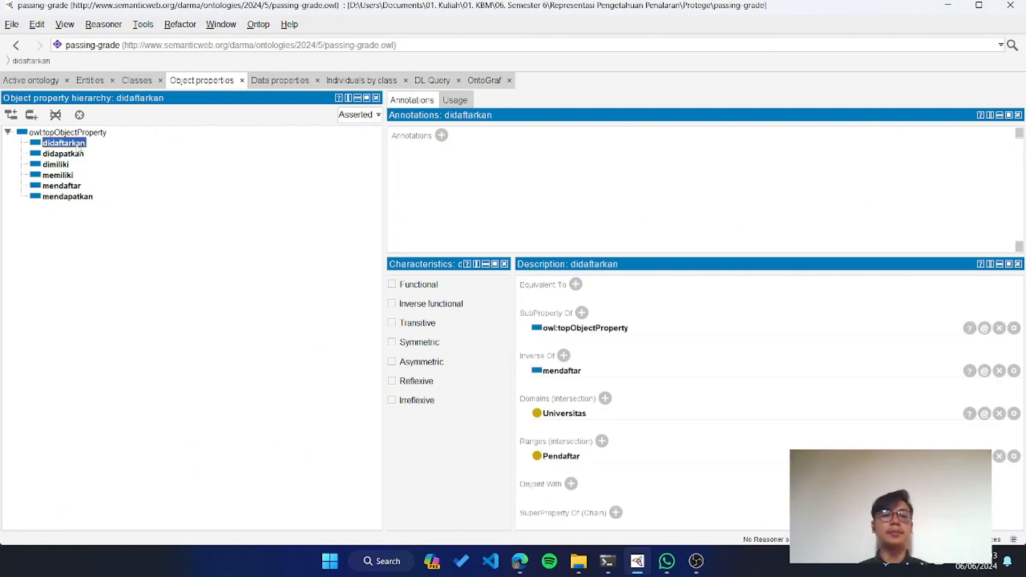
click(564, 356)
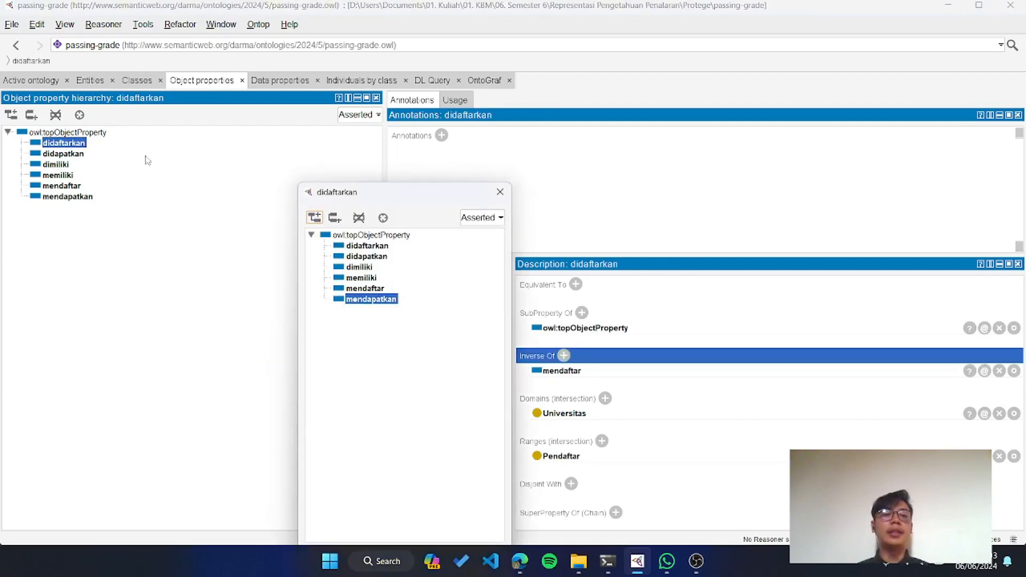
double_click(364, 289)
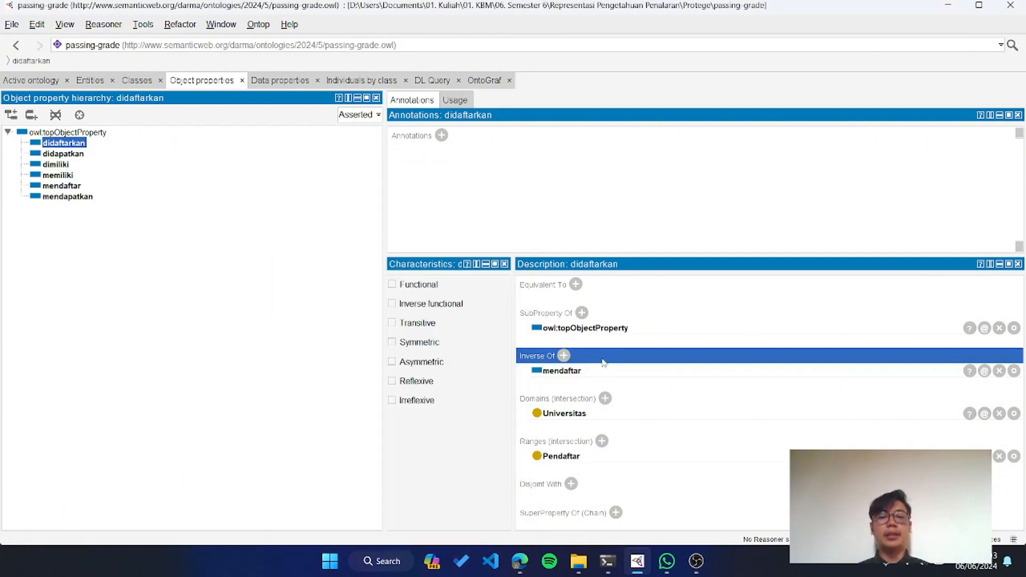
Examine the class hierarchy offered for the domain of didaftarkan without selecting a class.
click(605, 398)
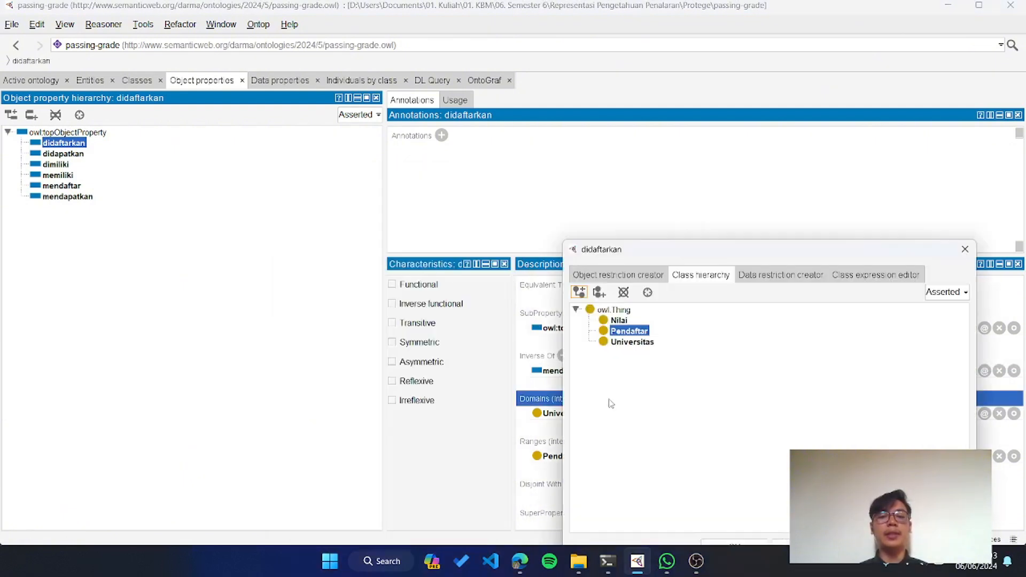
click(964, 248)
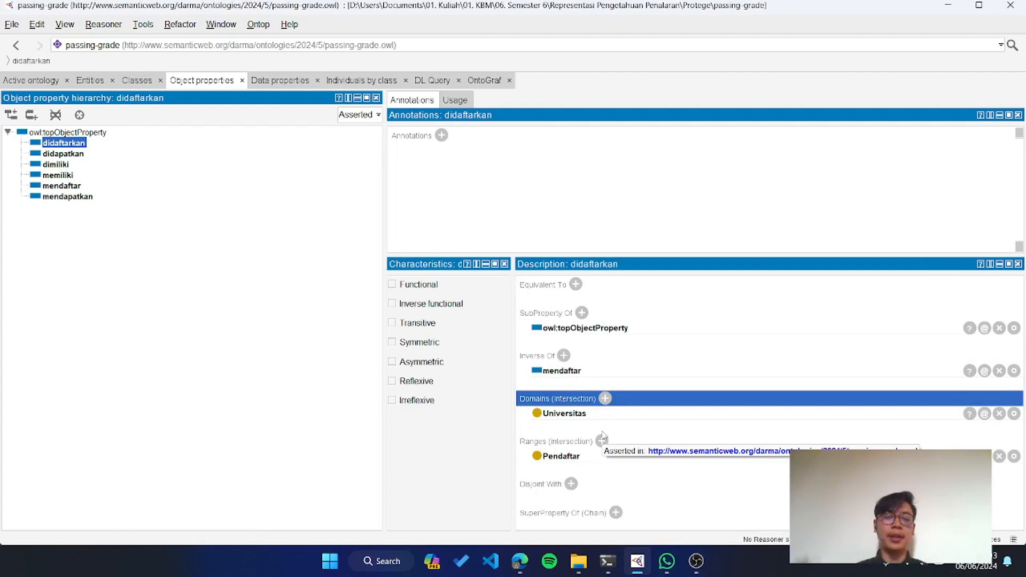
click(605, 399)
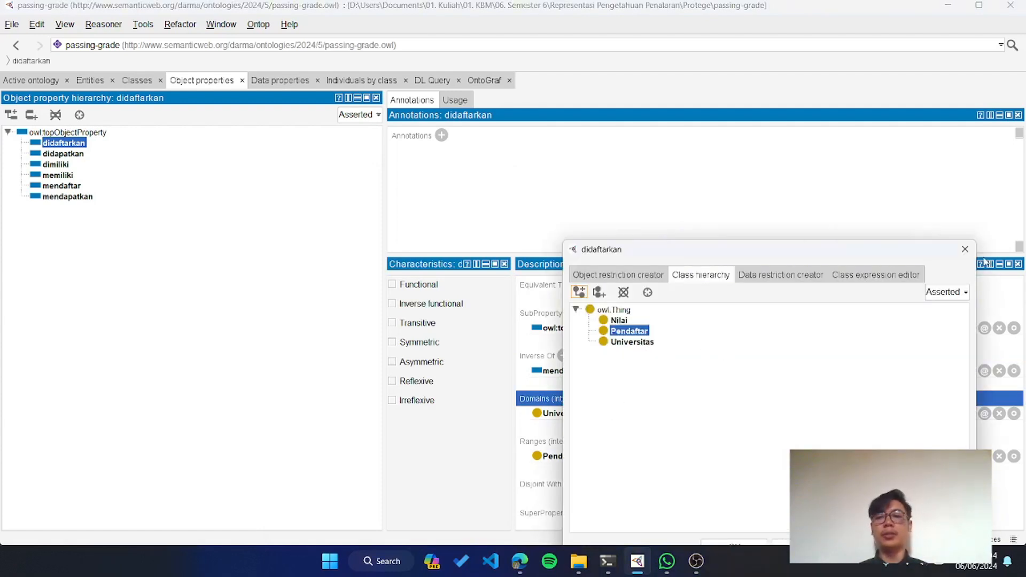
click(965, 250)
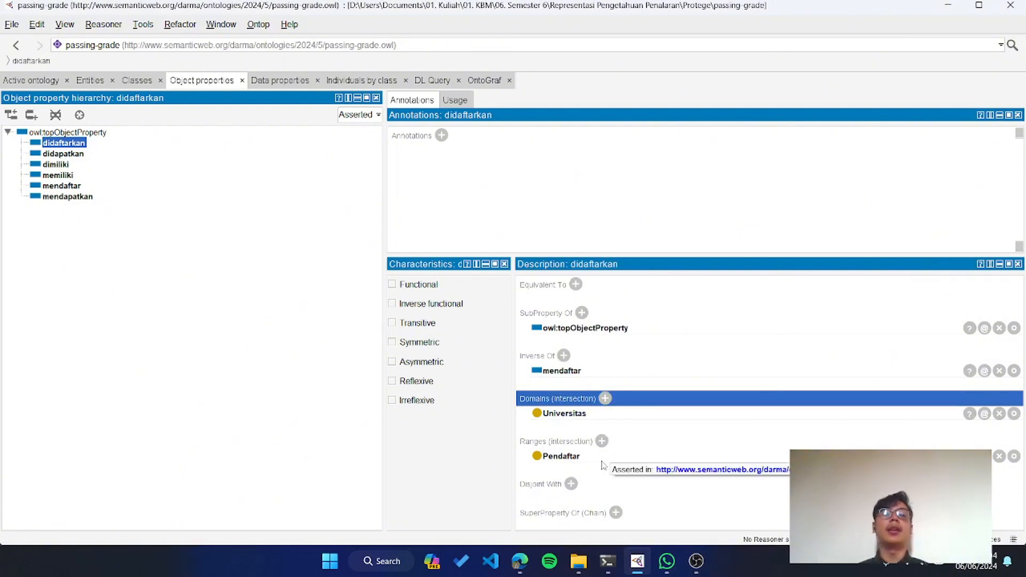
Inspect the descriptions of mendaftar and dimiliki and view the class choices for dimiliki's domain.
click(74, 186)
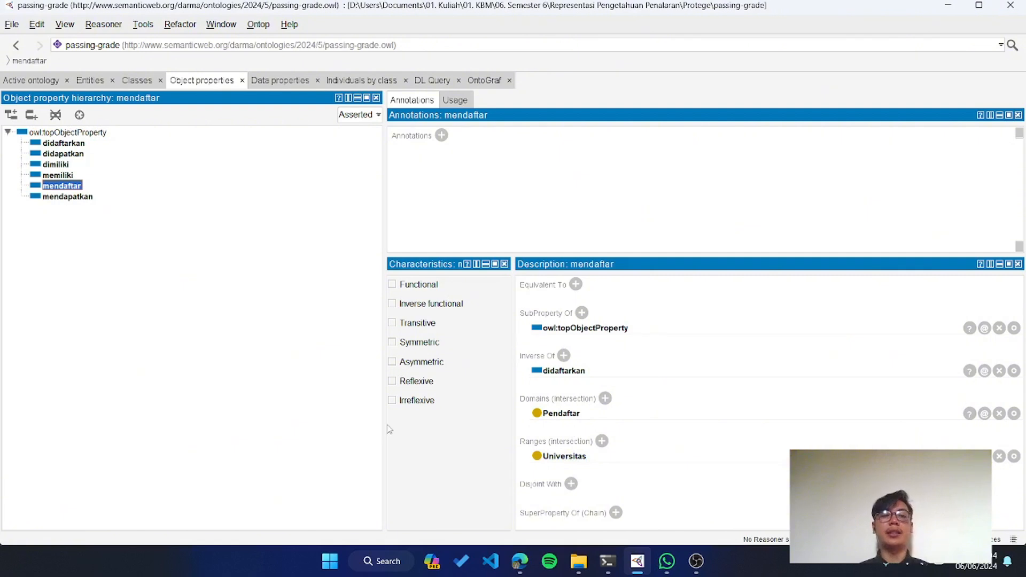
click(62, 165)
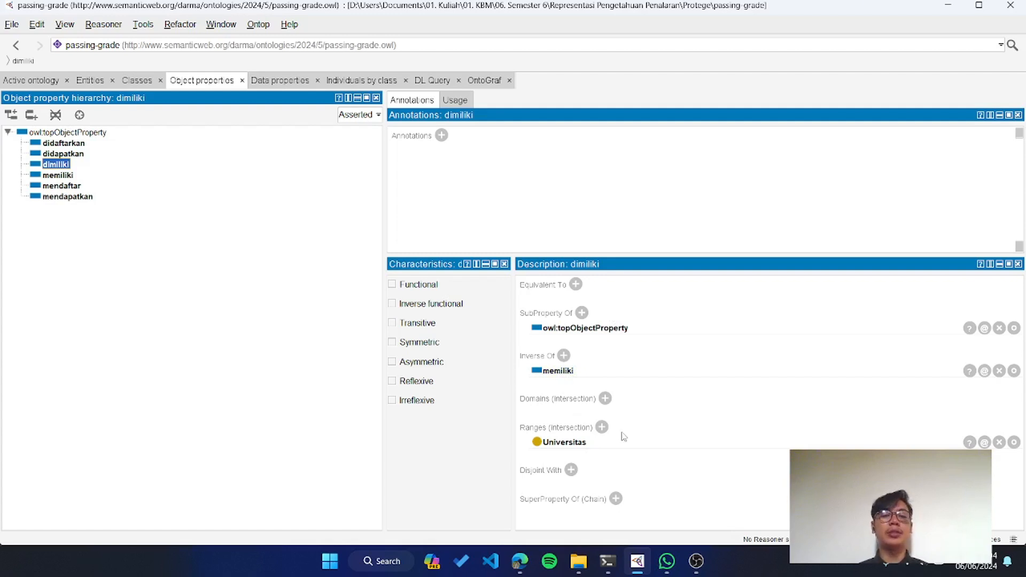
click(606, 401)
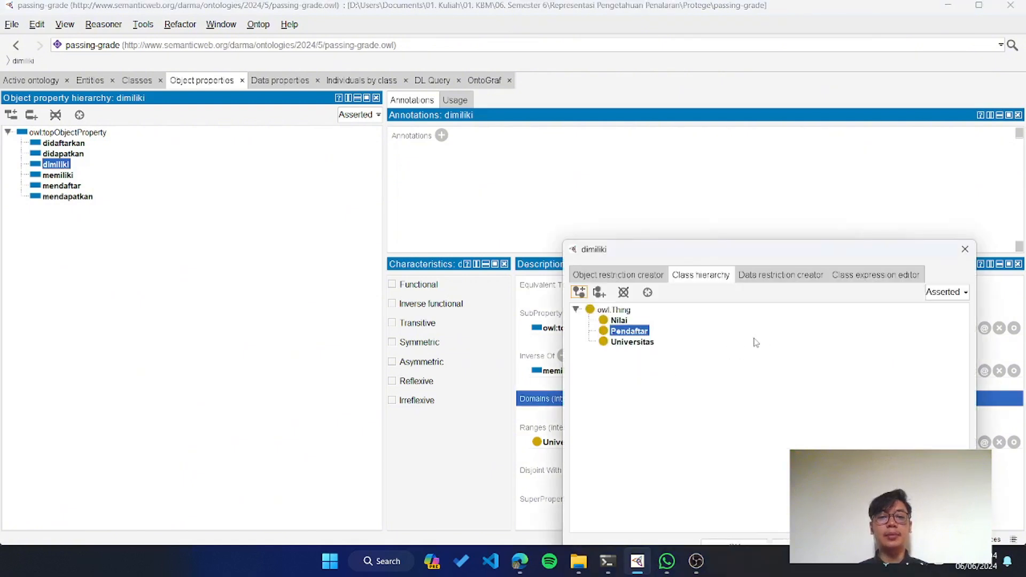
click(957, 255)
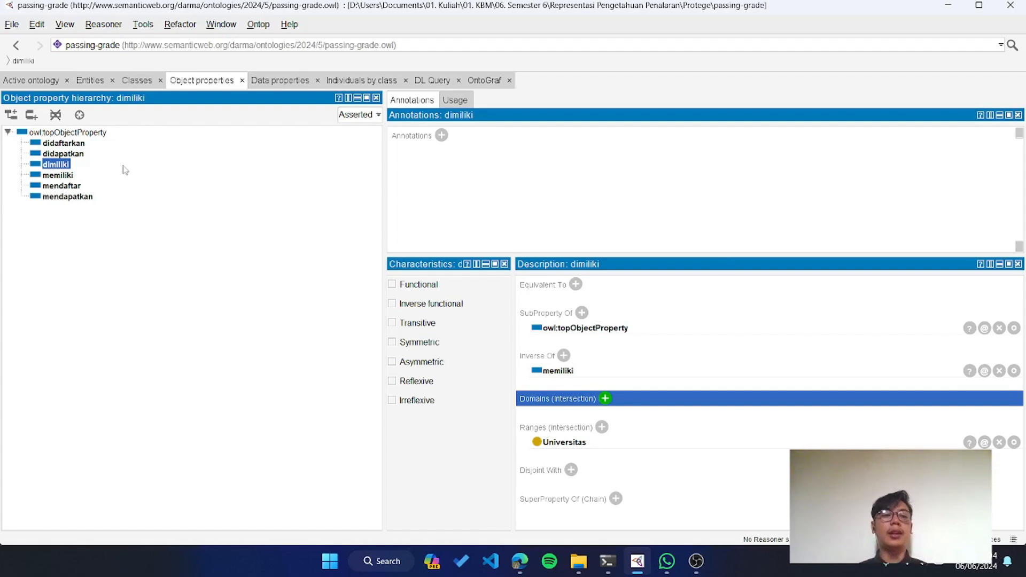
Inspect the inverse, domain and range of the object properties mendaftar, memiliki and mendapatkan.
click(60, 185)
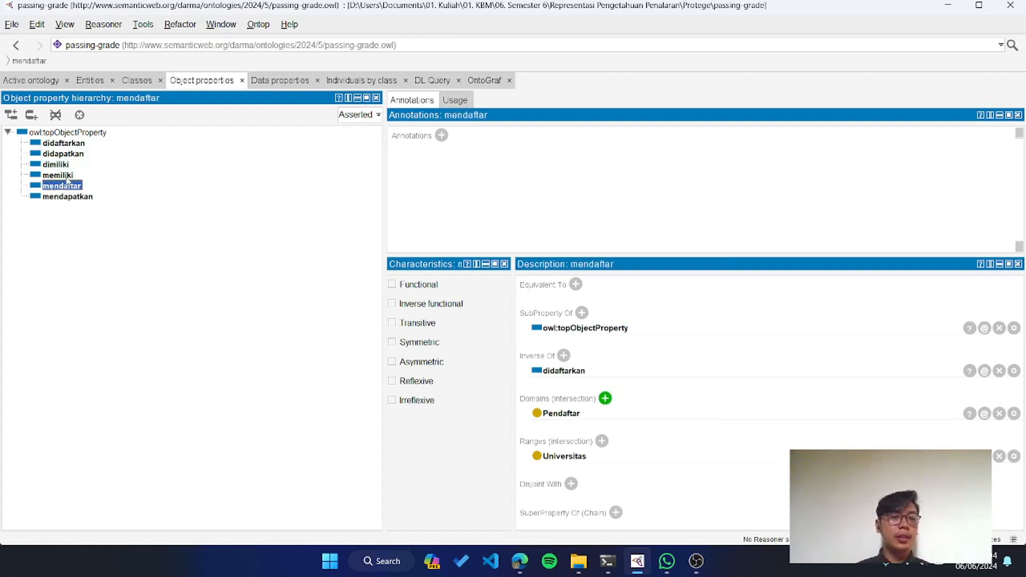
click(67, 177)
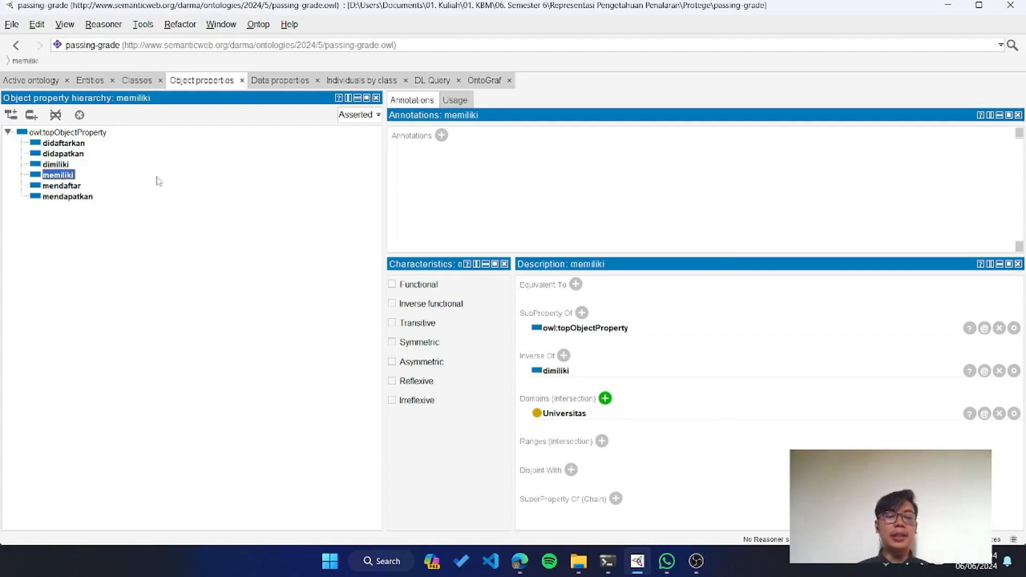
click(73, 197)
click(279, 80)
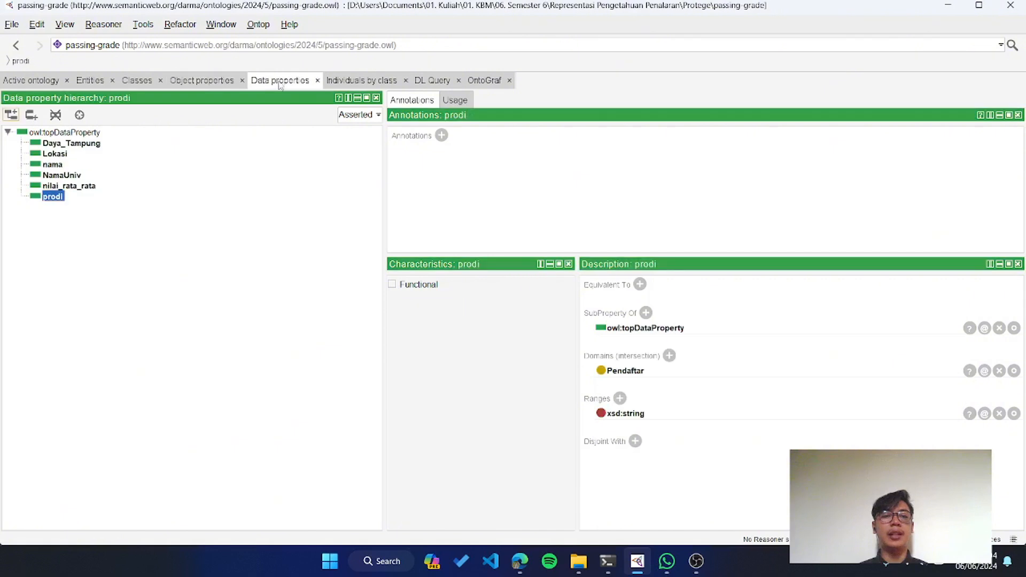
click(202, 81)
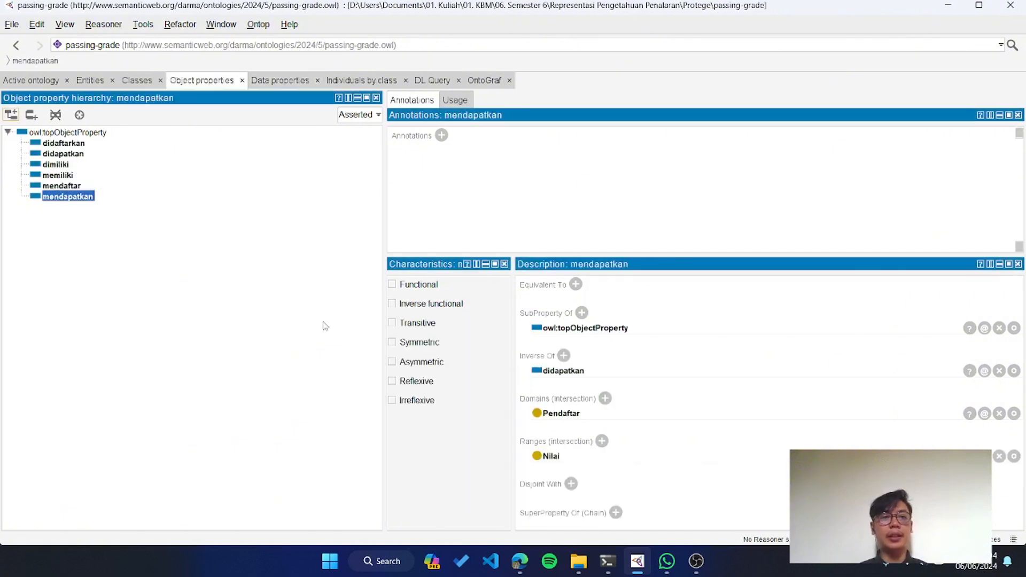
Compare the descriptions of all six object properties, finishing on the domain of mendaftar.
click(71, 176)
click(81, 186)
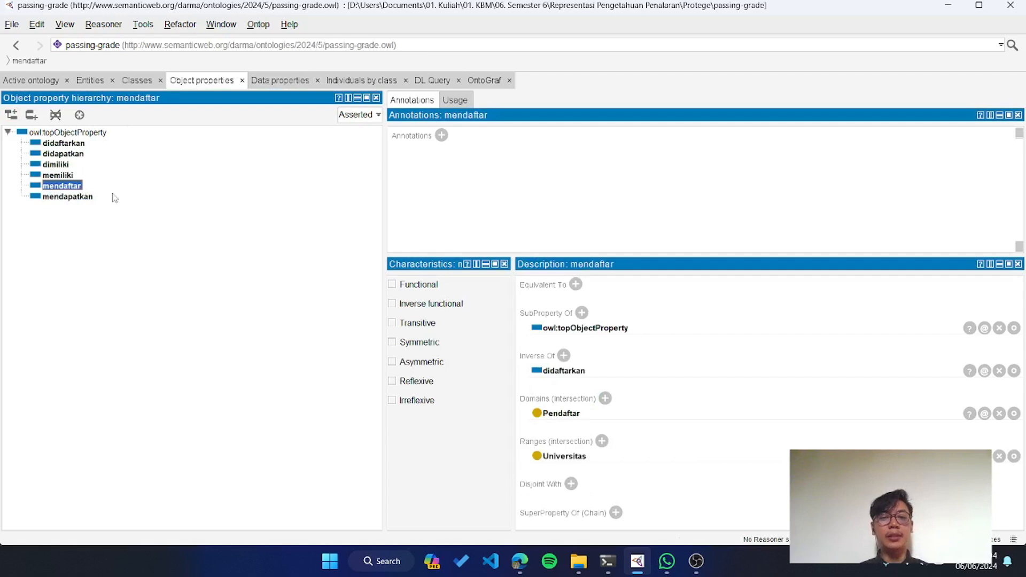
click(90, 202)
click(70, 175)
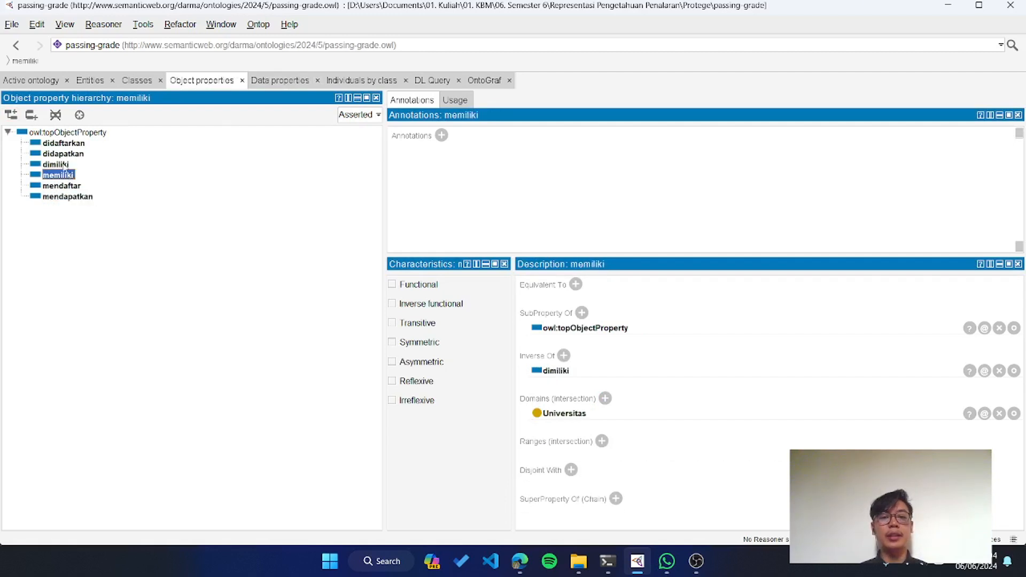
click(64, 164)
click(64, 153)
click(68, 144)
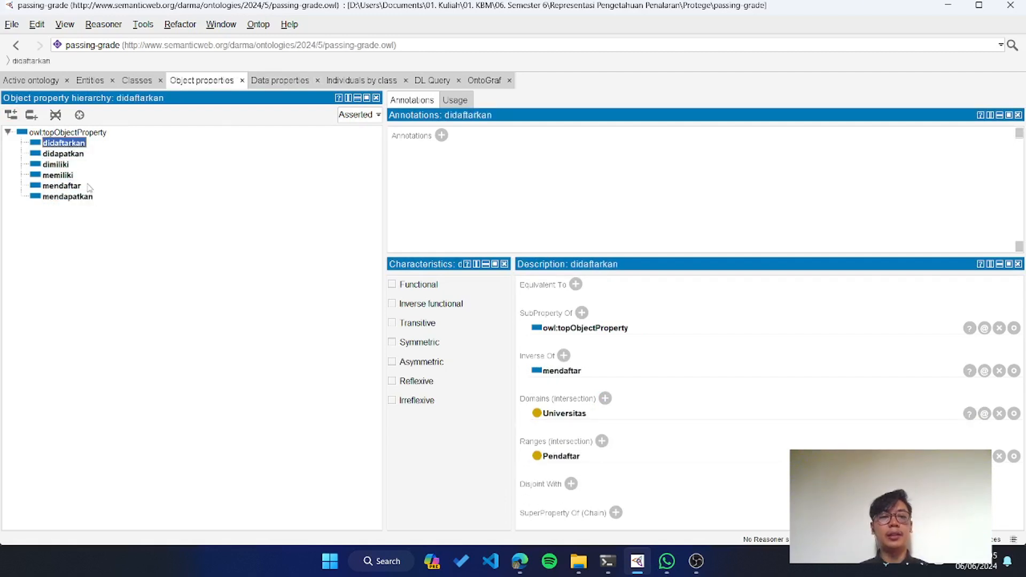
click(71, 188)
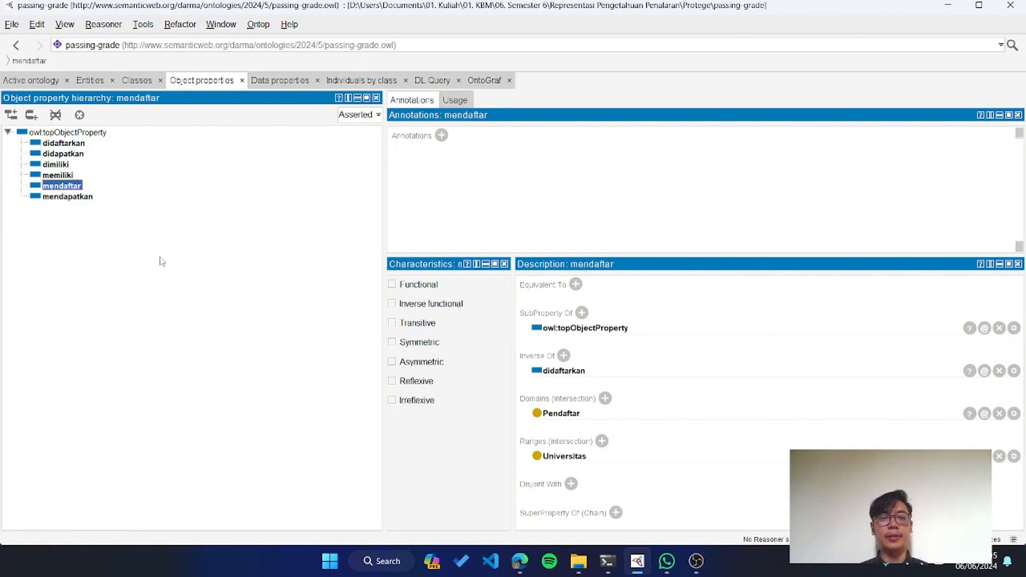
click(614, 414)
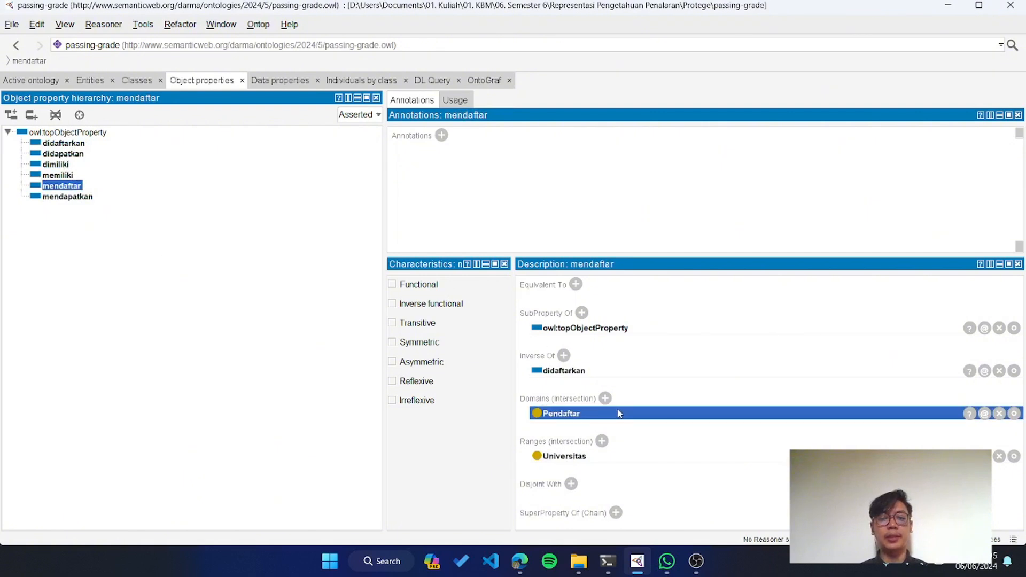
View the form for creating a data property without creating one, and inspect the description of Daya_Tampung.
click(273, 80)
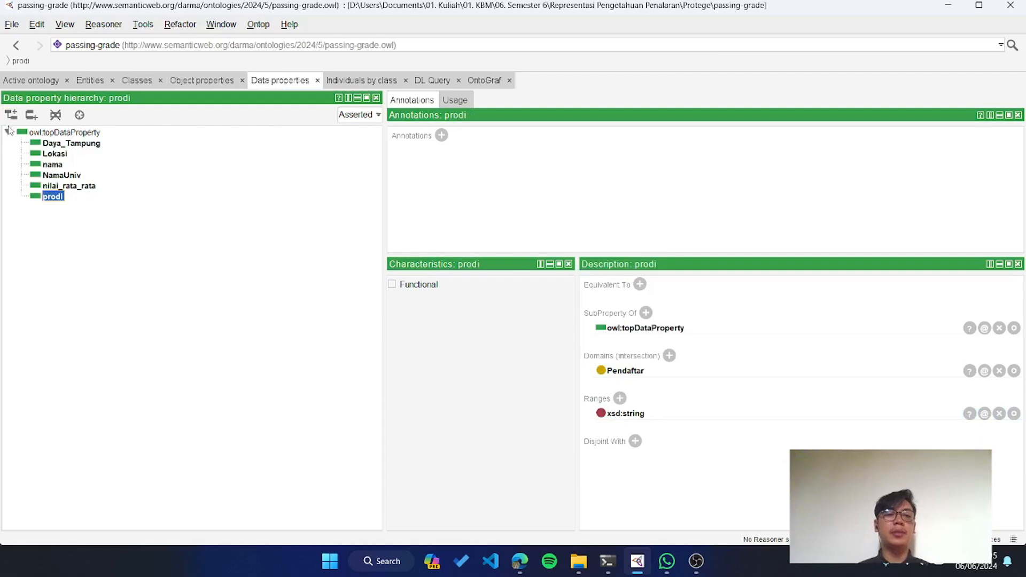
click(11, 115)
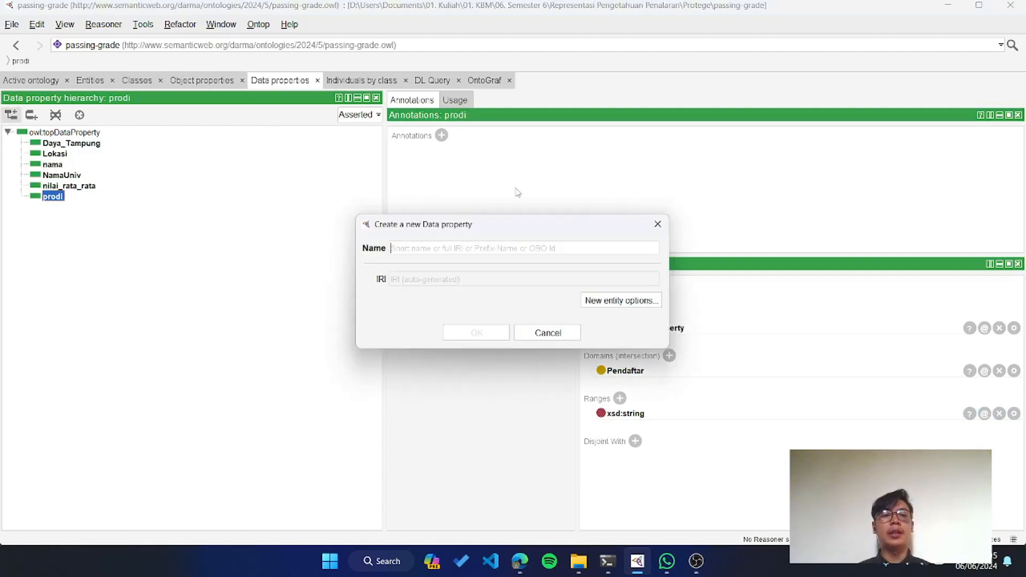
click(657, 223)
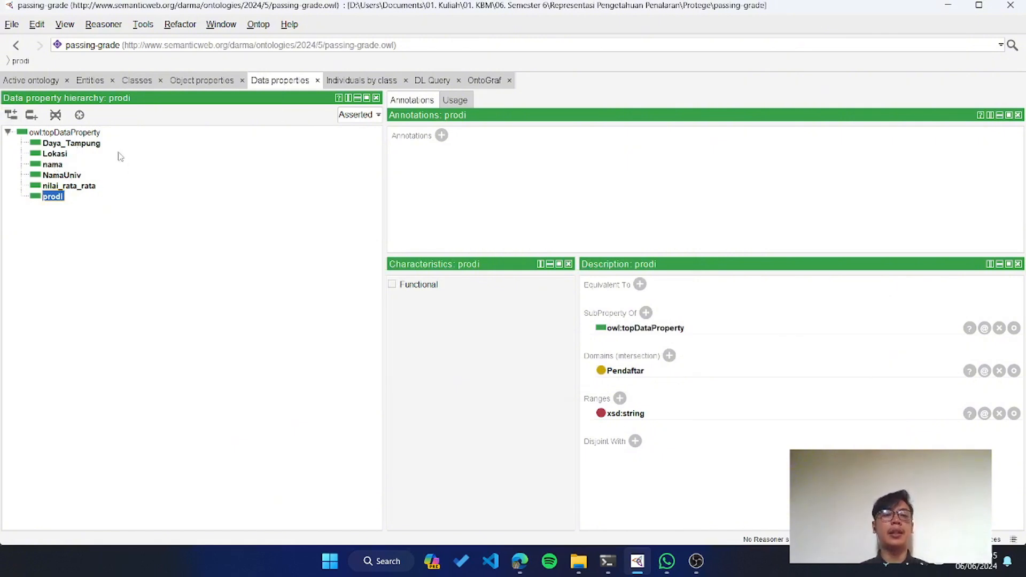
click(90, 143)
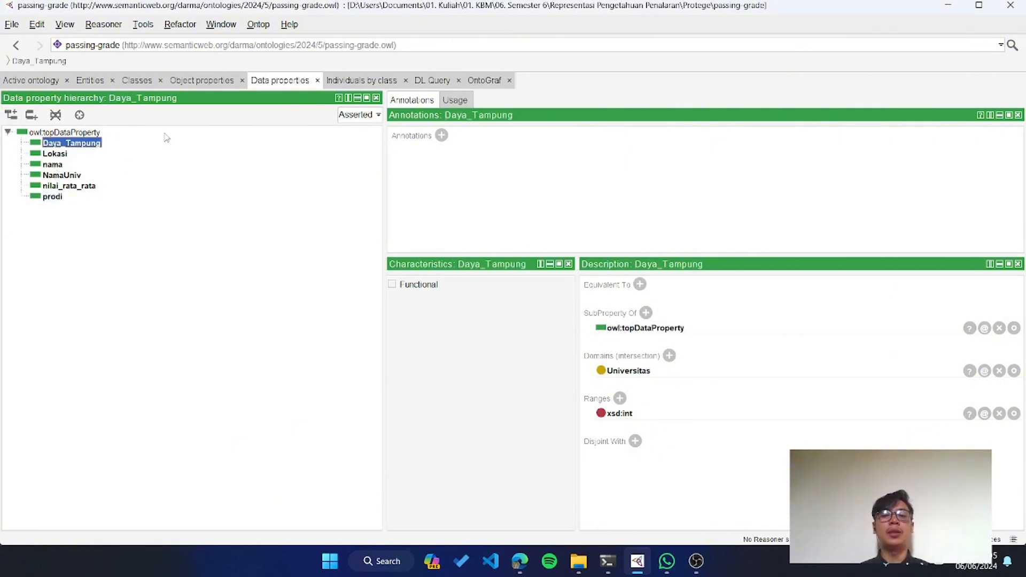
View the class choices for Daya_Tampung's domain and the built-in datatypes offered for its range, adding nothing.
click(669, 356)
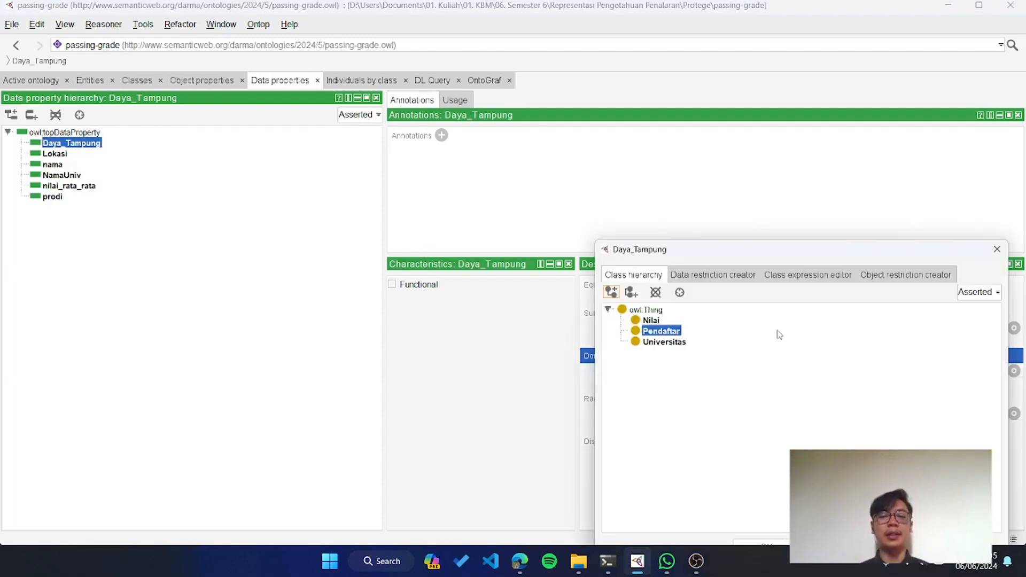
click(997, 249)
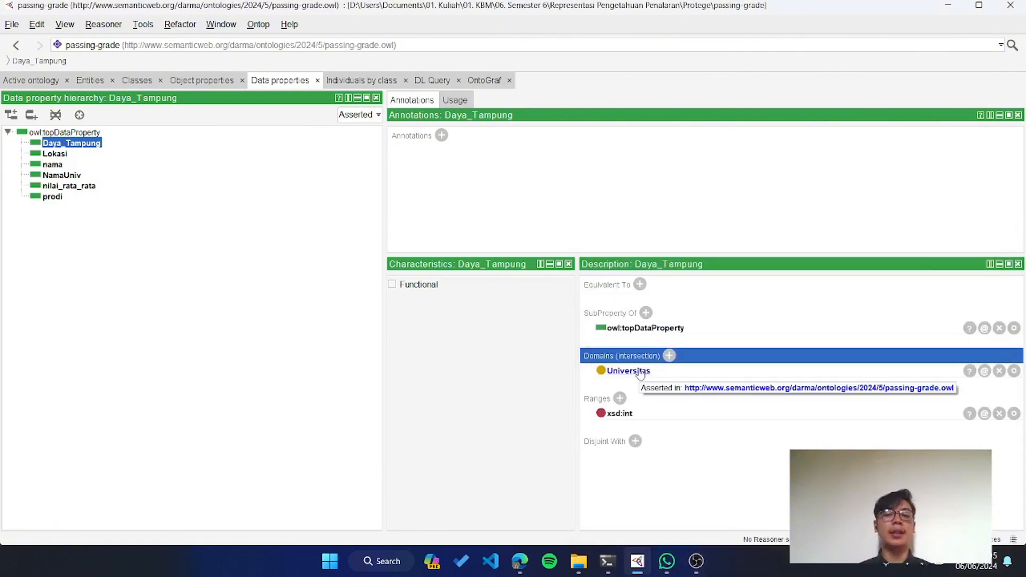
click(620, 398)
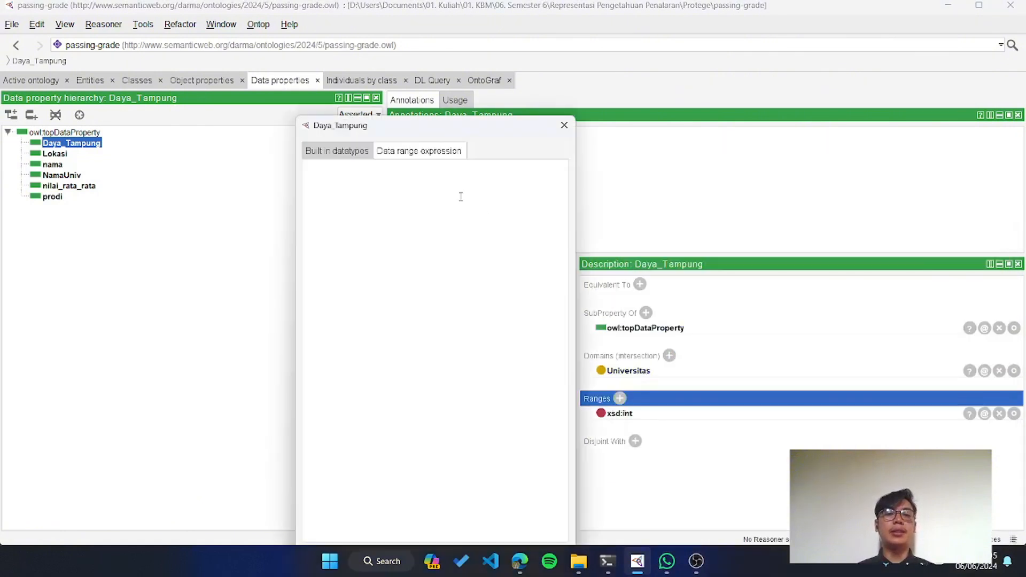
click(351, 156)
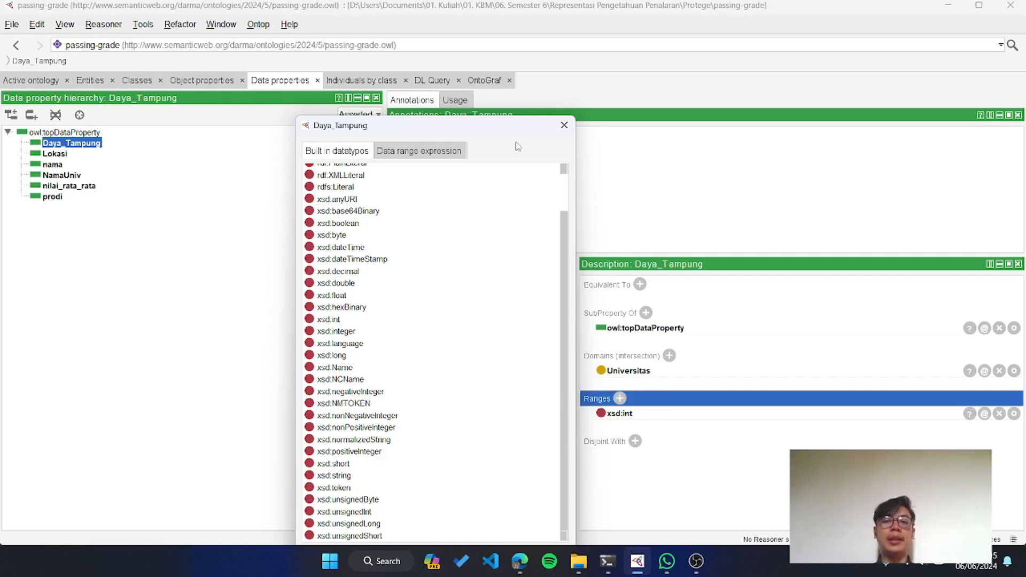
click(564, 125)
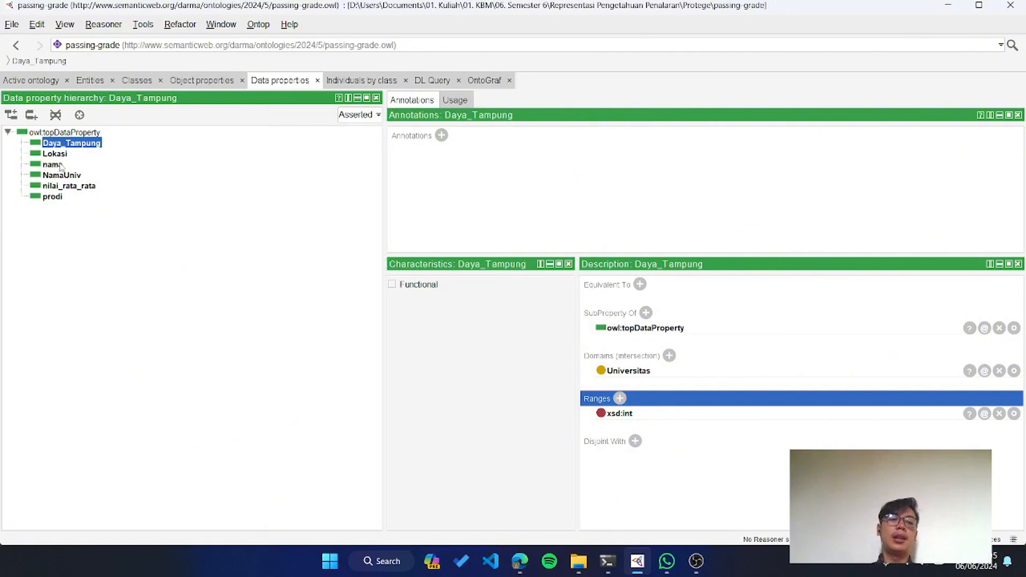
View the class choices for the domain of the data property nama, leaving its domain unedited.
click(59, 165)
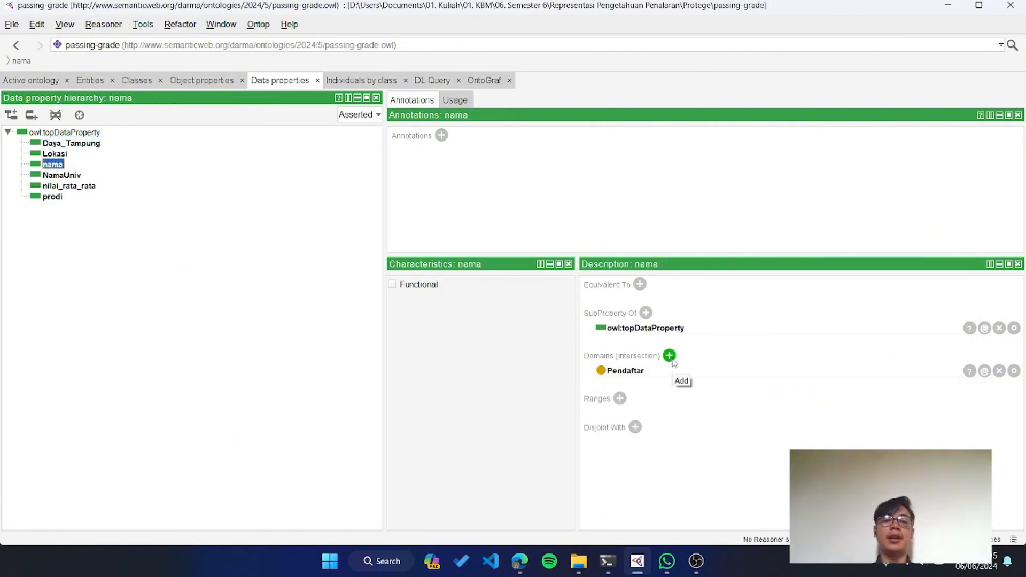
click(670, 356)
click(664, 342)
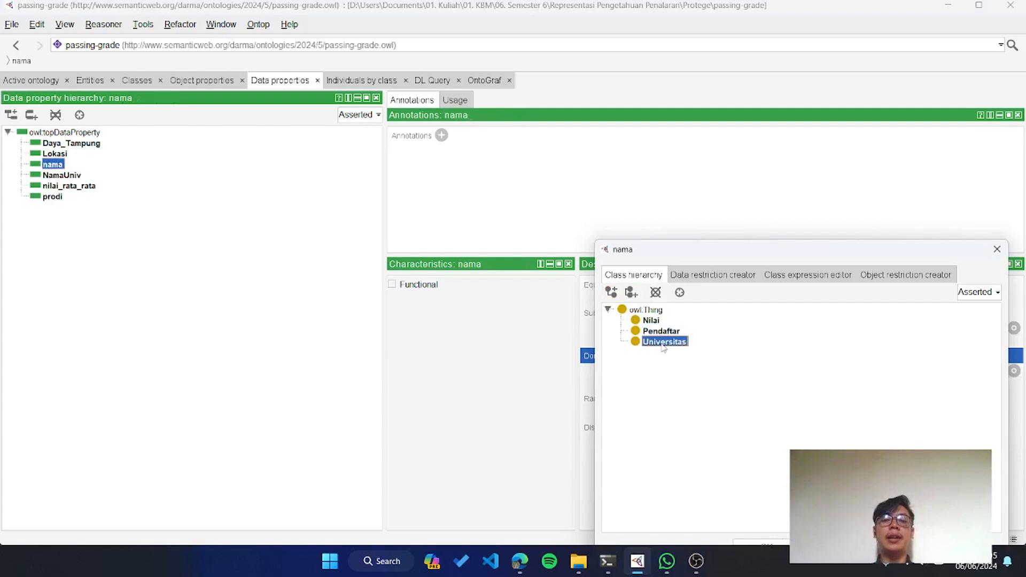
drag(703, 225, 685, 205)
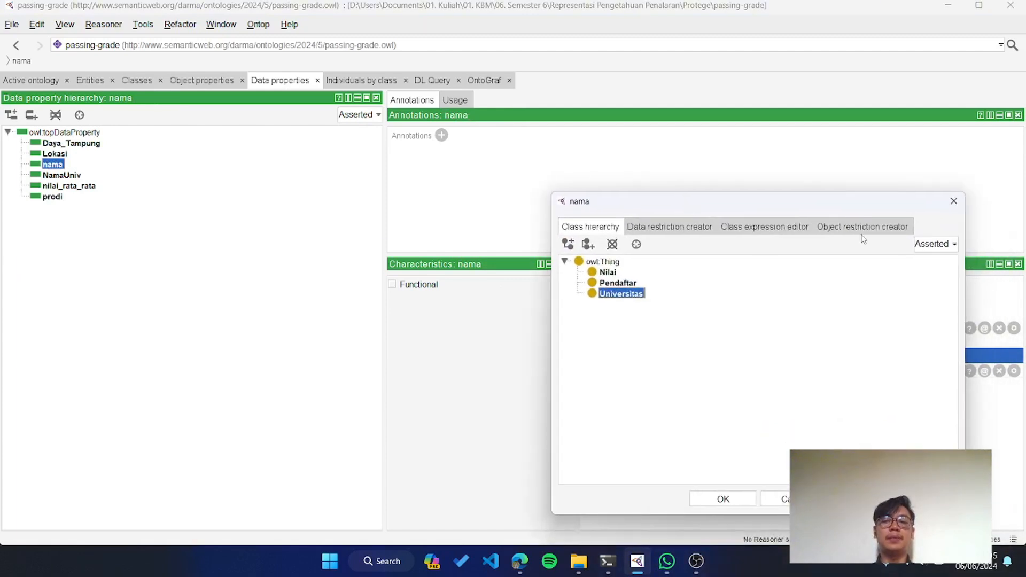
click(953, 202)
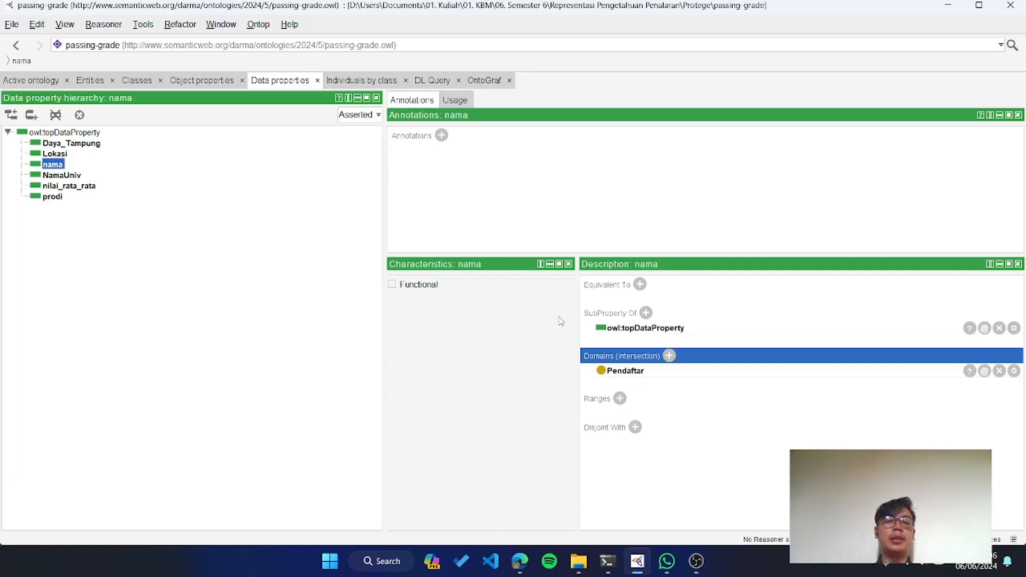
Compare the descriptions of NamaUniv and Lokasi, and set the range of the data property nama to xsd:string.
click(69, 178)
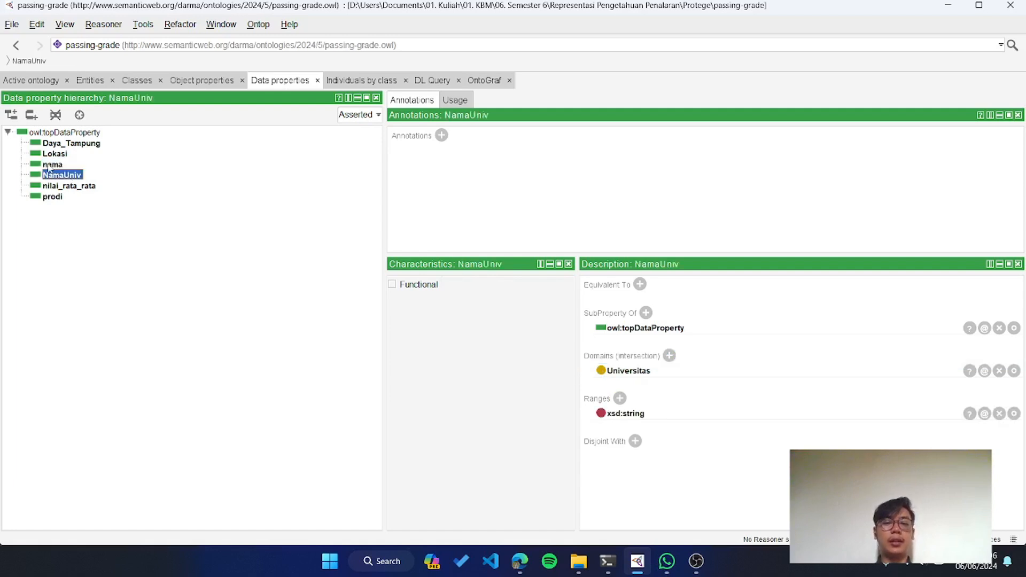
click(50, 166)
click(61, 155)
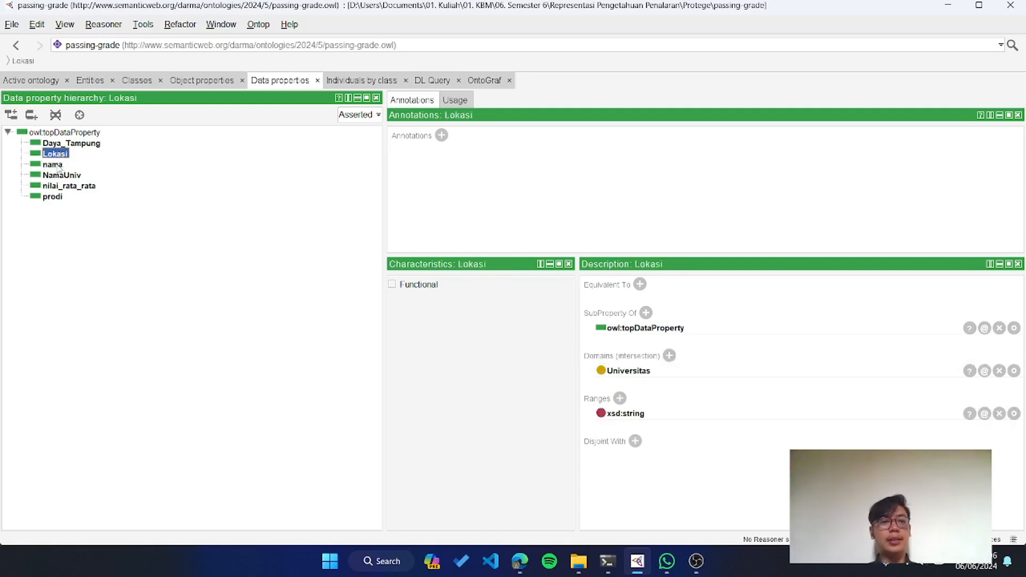
click(53, 166)
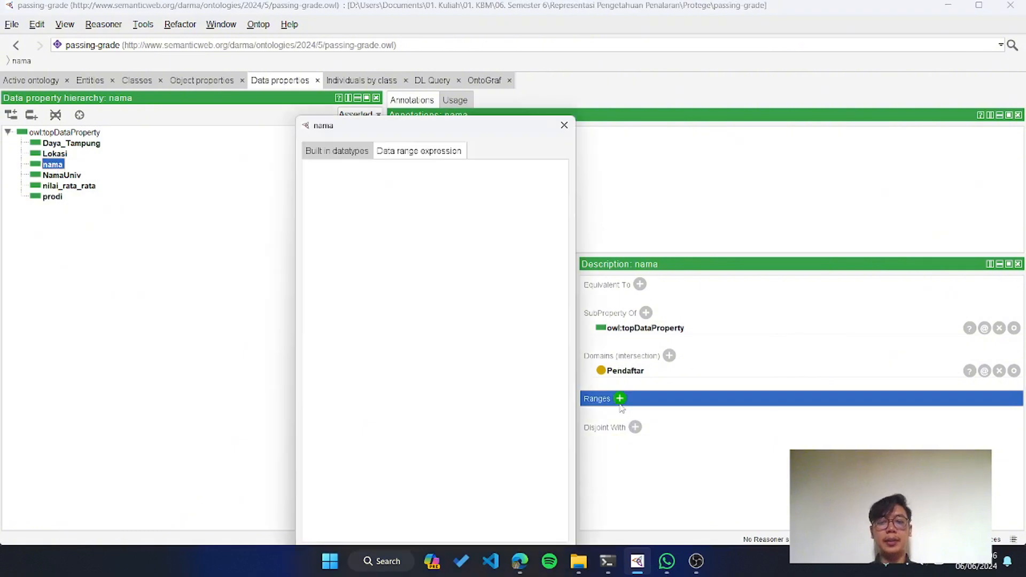
click(619, 398)
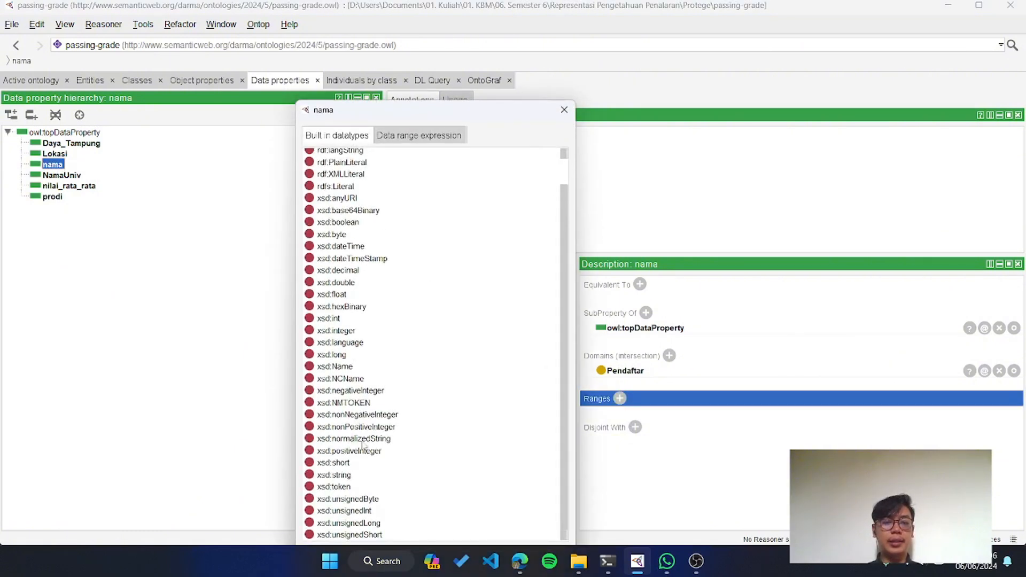
click(346, 473)
drag(492, 113, 498, 48)
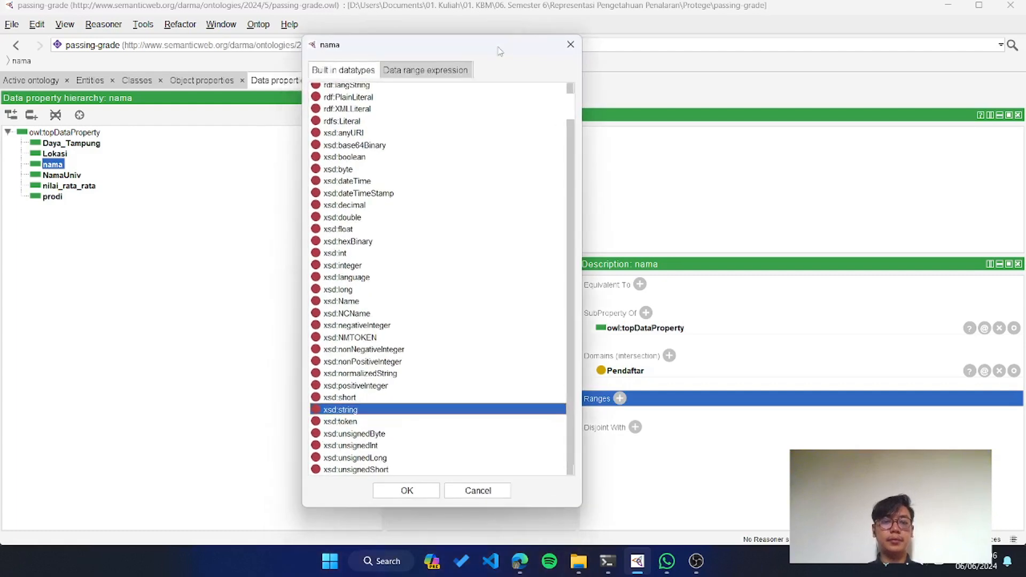
click(396, 490)
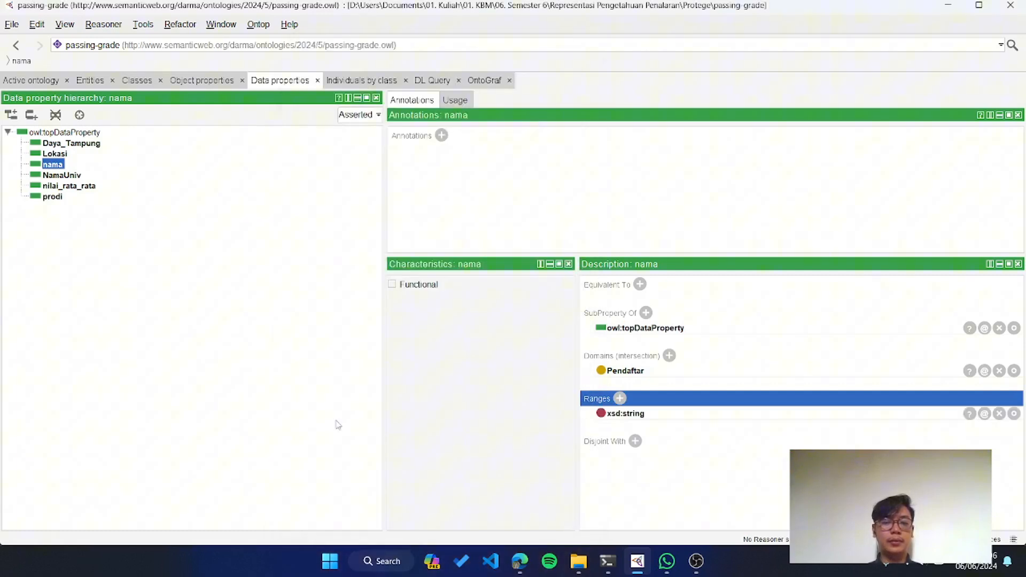
Inspect the descriptions of NamaUniv, nilai_rata_rata and prodi, and move nilai_rata_rata onto owl:topDataProperty in the hierarchy.
click(63, 177)
click(66, 187)
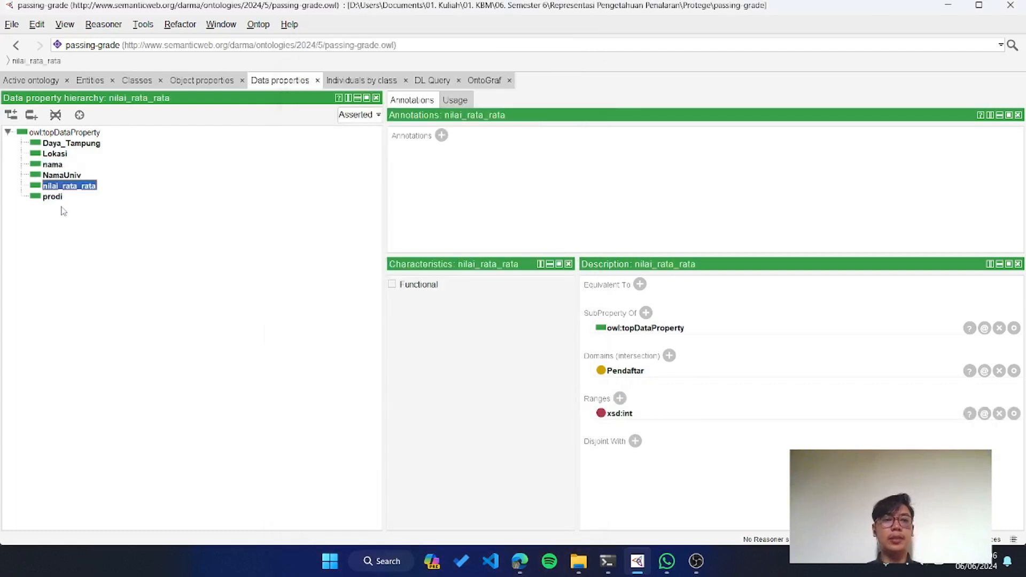
click(56, 197)
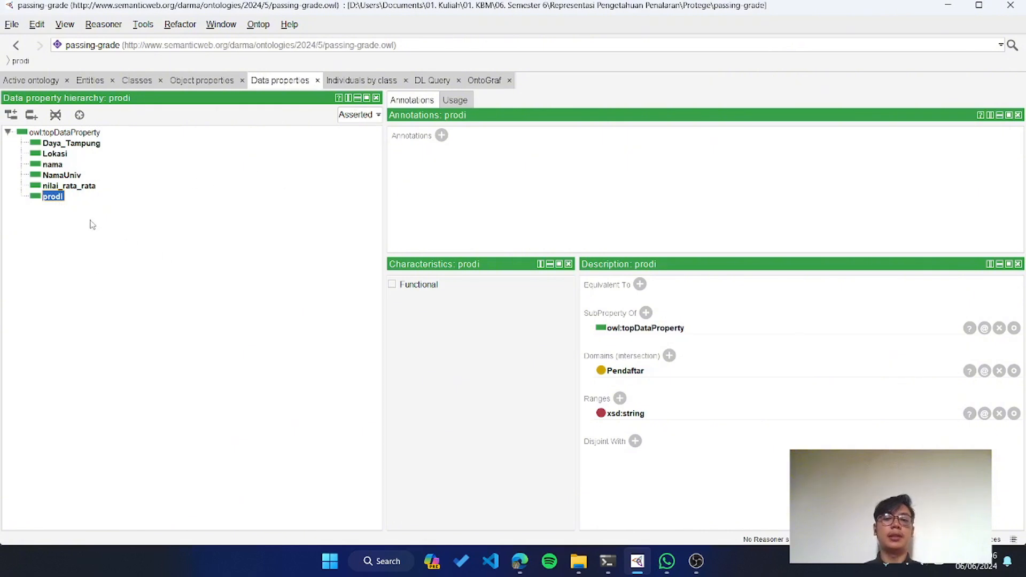
click(84, 187)
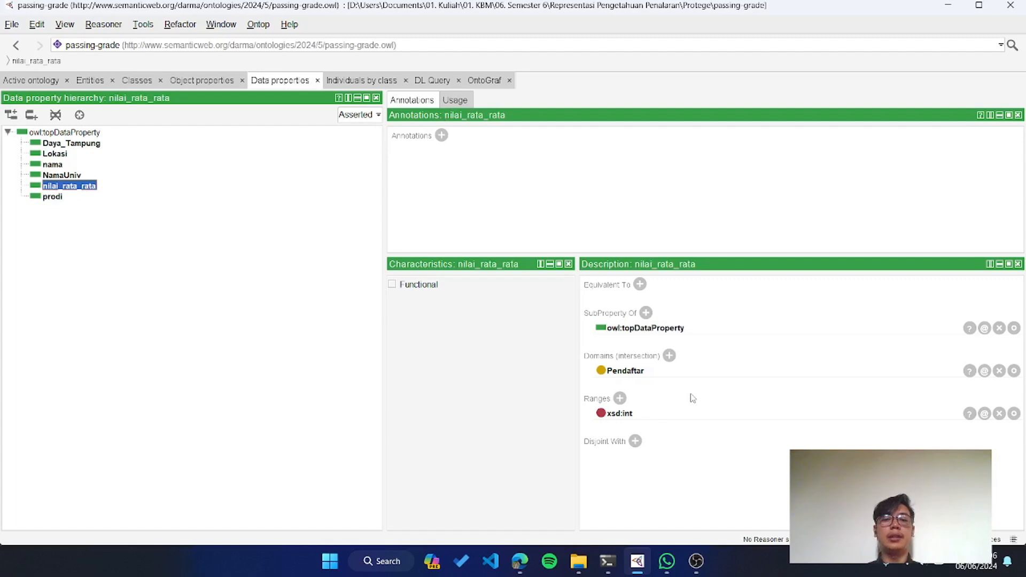
drag(80, 186, 56, 134)
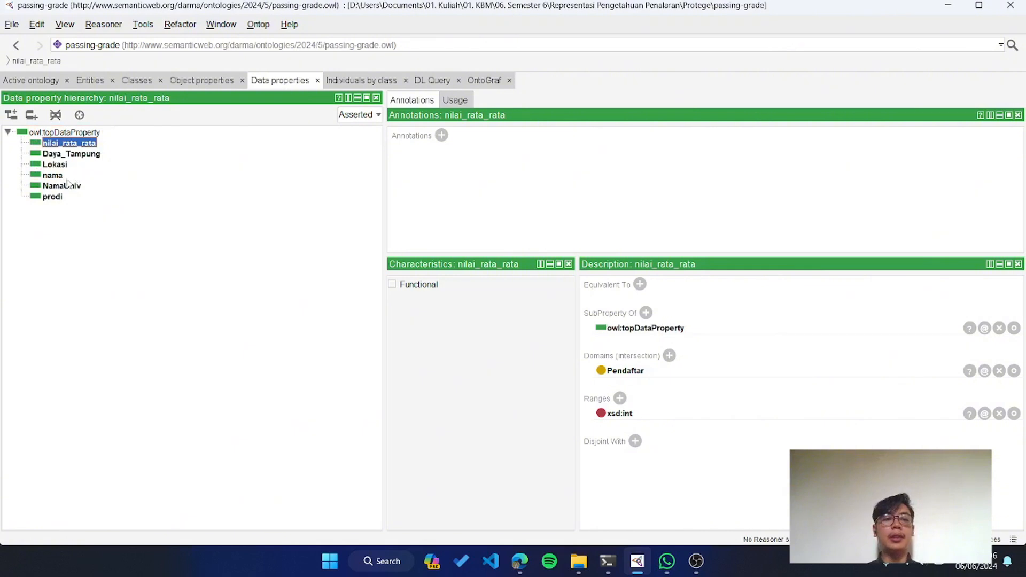
click(63, 185)
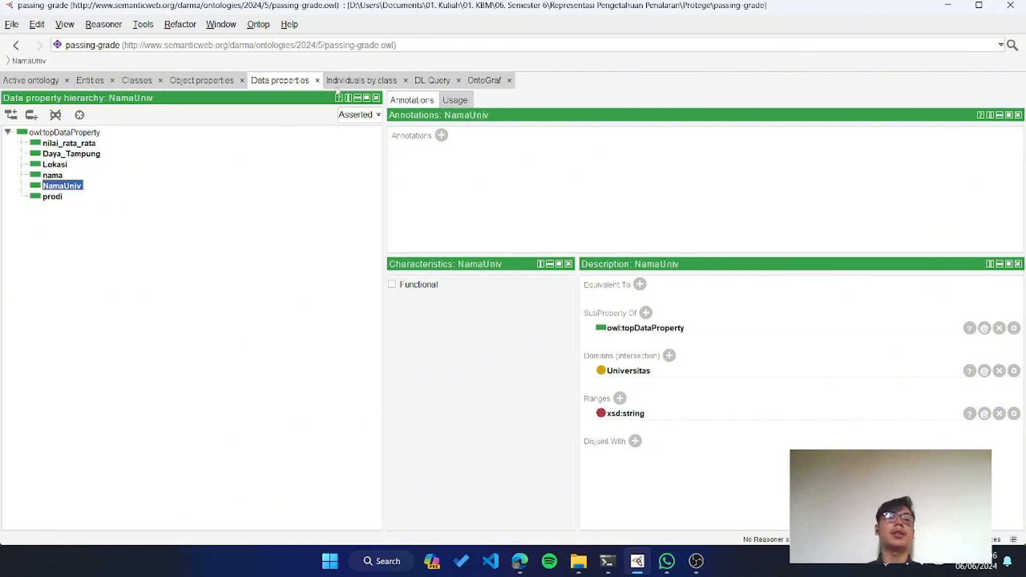
Create a named individual univ1 in the class Universitas.
click(353, 80)
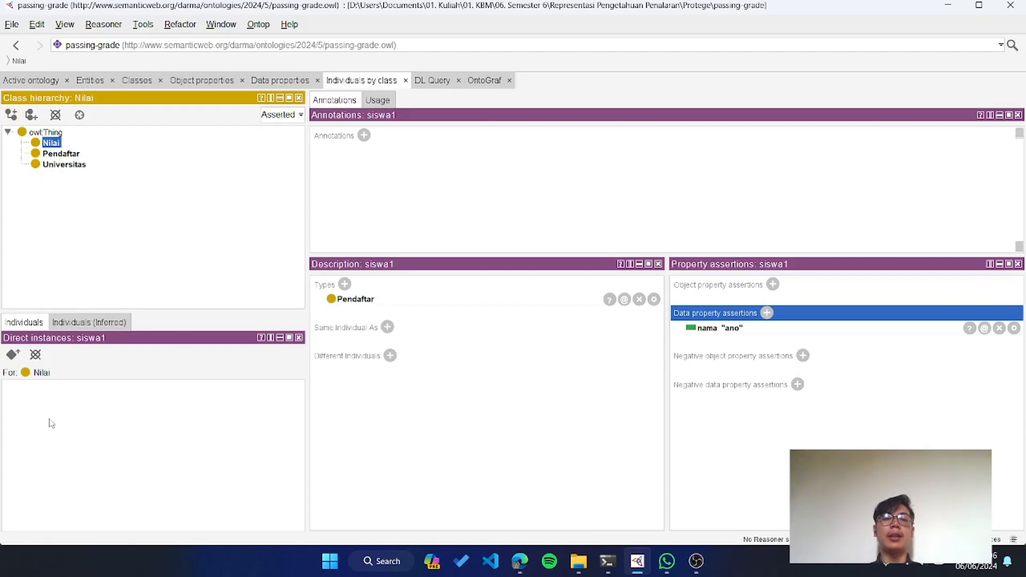
click(60, 165)
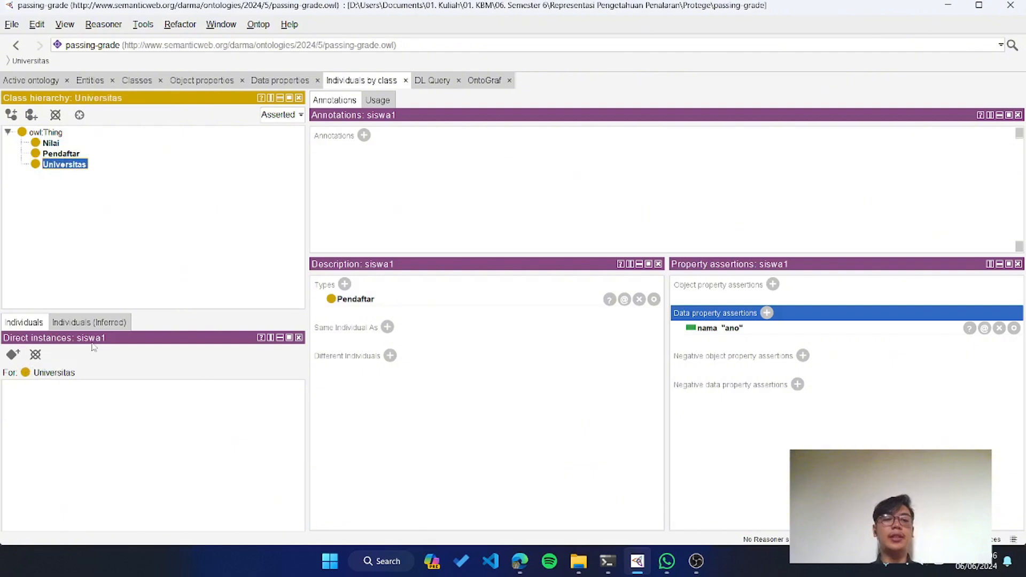
click(13, 355)
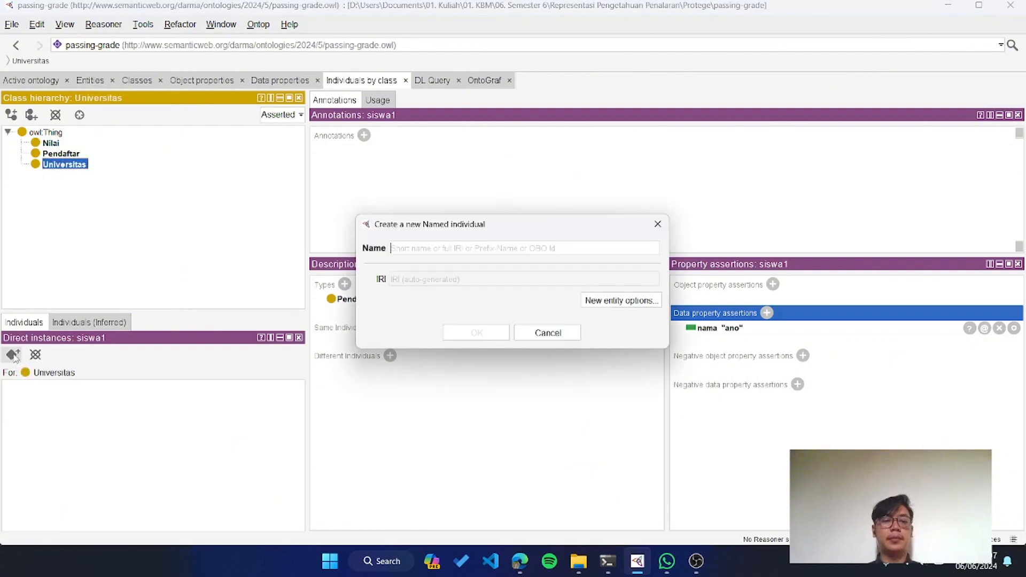
text(un)
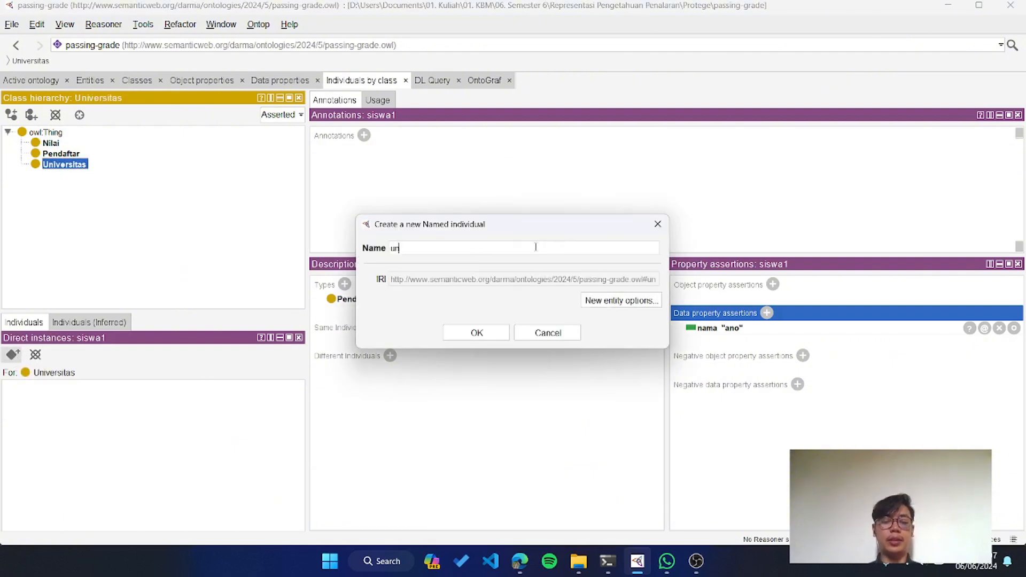
text(iv1)
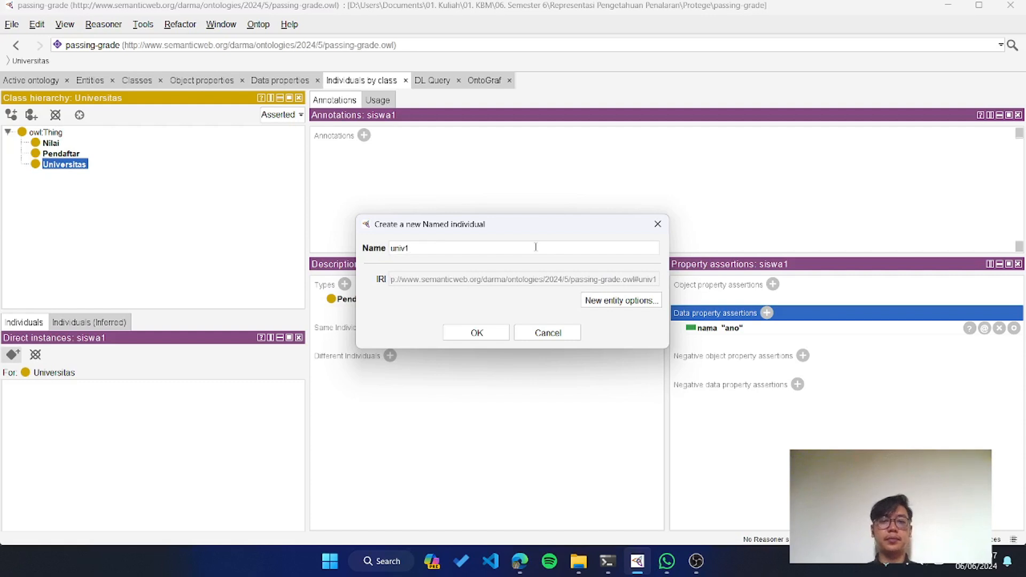
click(482, 331)
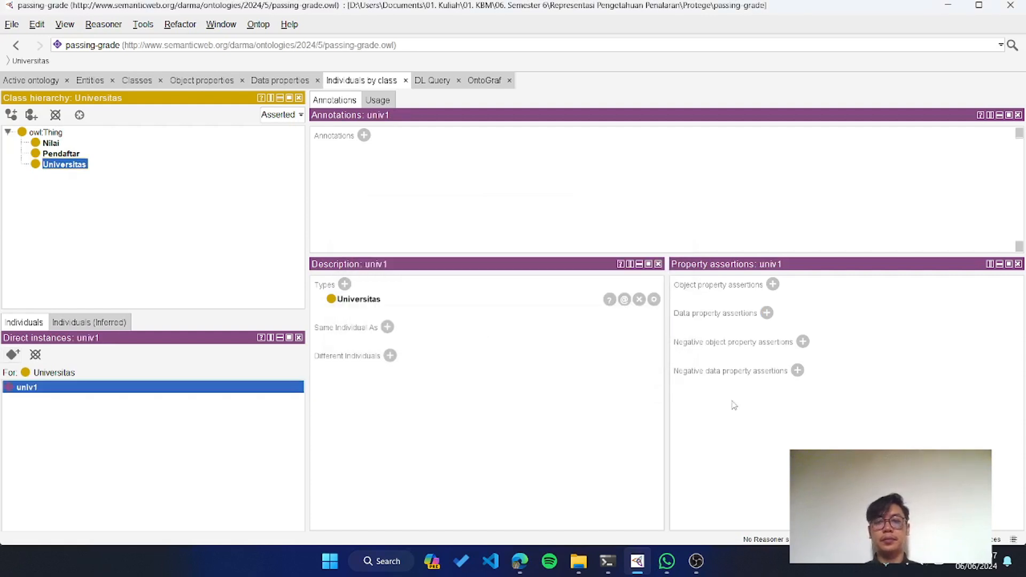
Add a NamaUniv data property assertion with the value "Universitas Siliwangi" and datatype xsd:string to univ1.
click(766, 313)
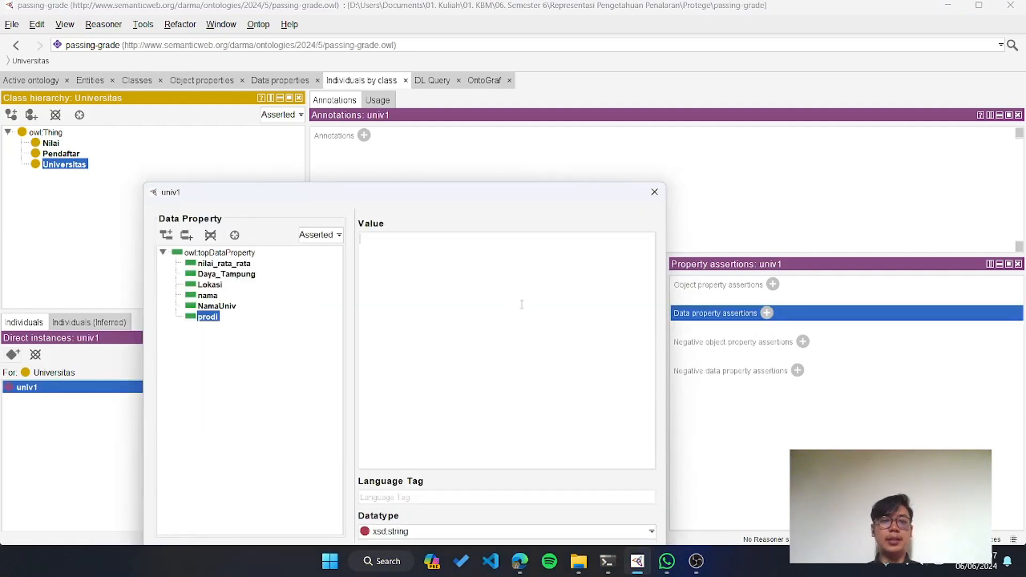
click(216, 307)
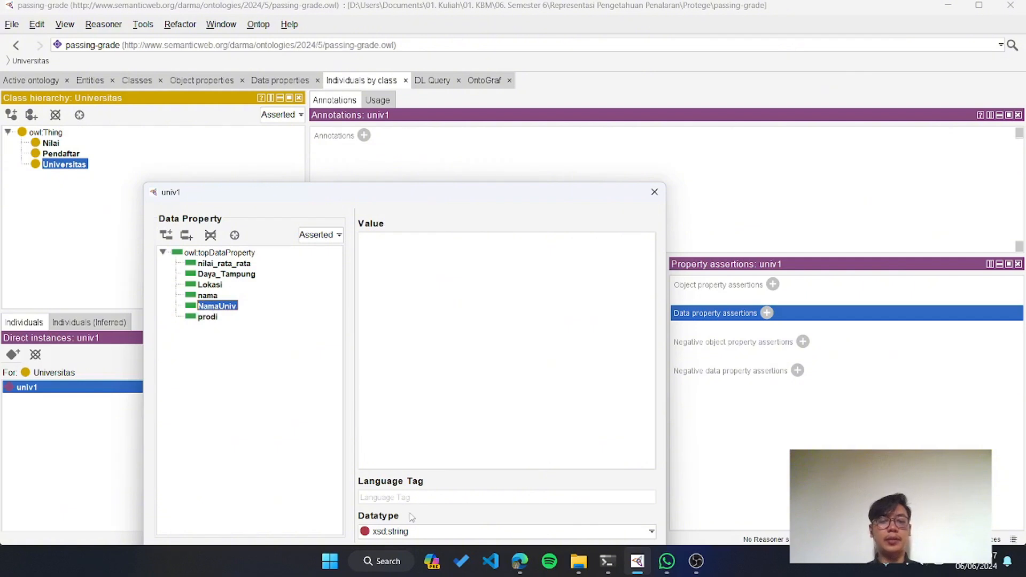
click(400, 498)
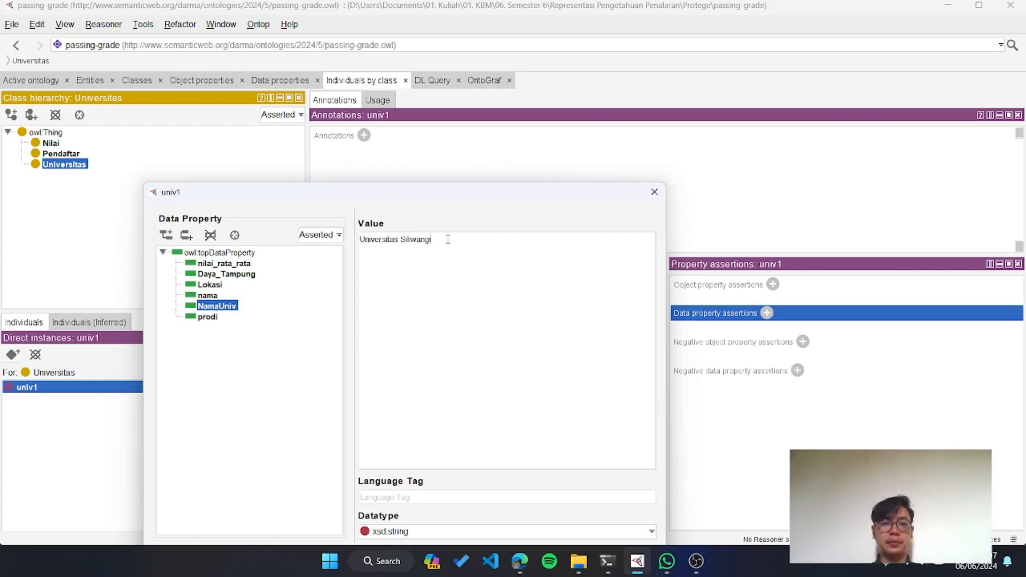
drag(480, 197, 533, 103)
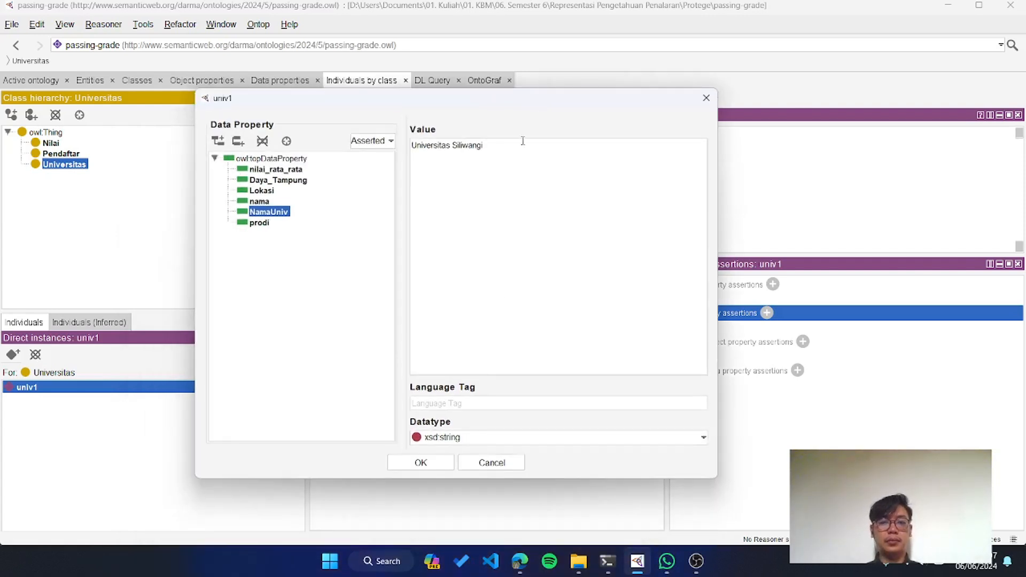
click(421, 463)
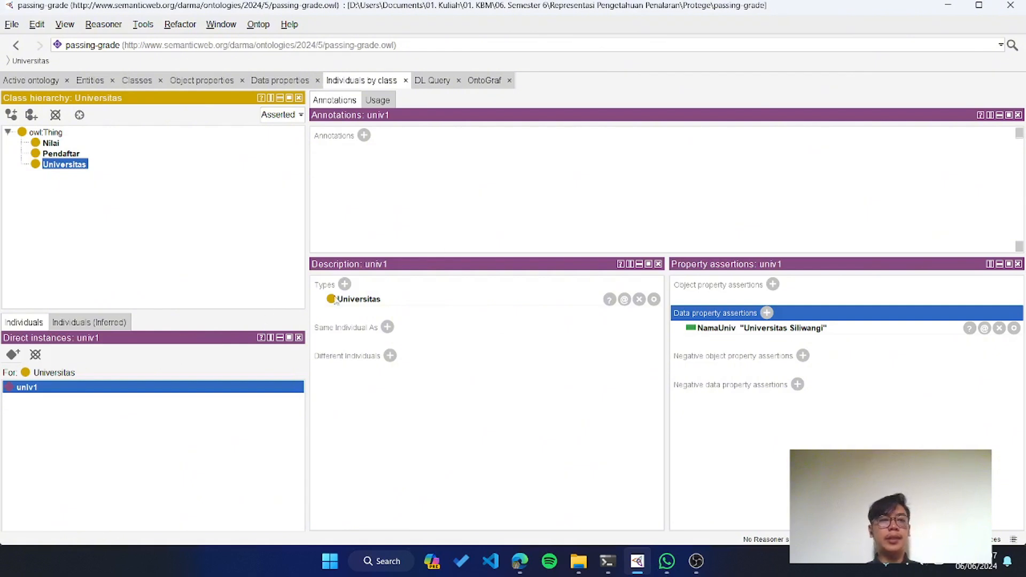
Select the class Pendaftar in the class hierarchy to list its individuals.
click(49, 143)
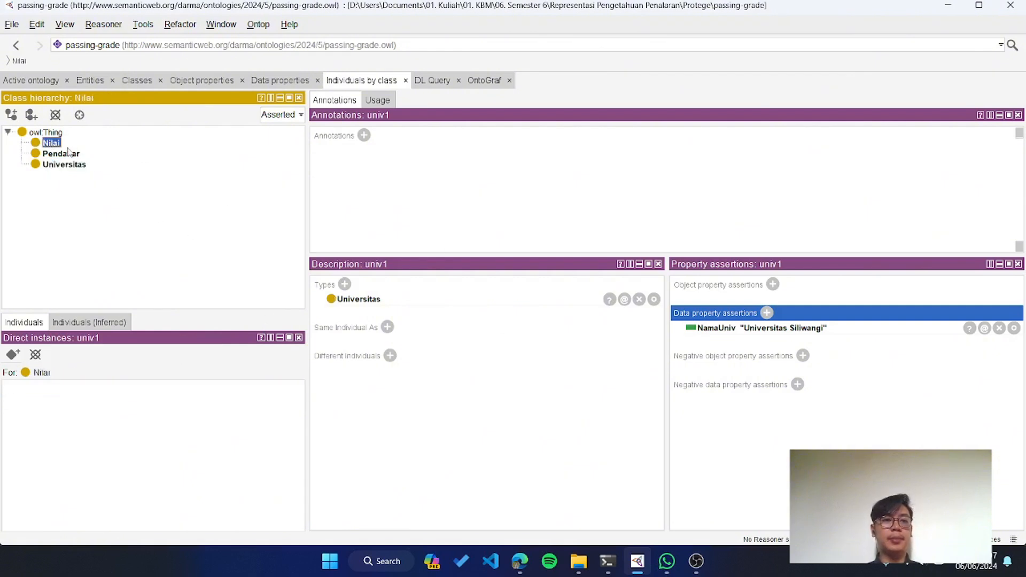
click(68, 152)
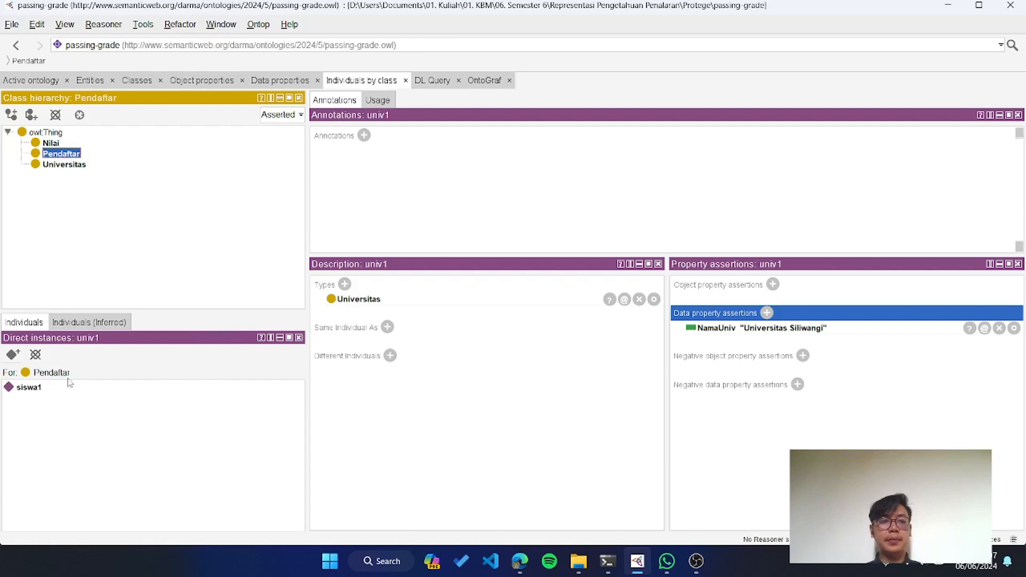
click(13, 354)
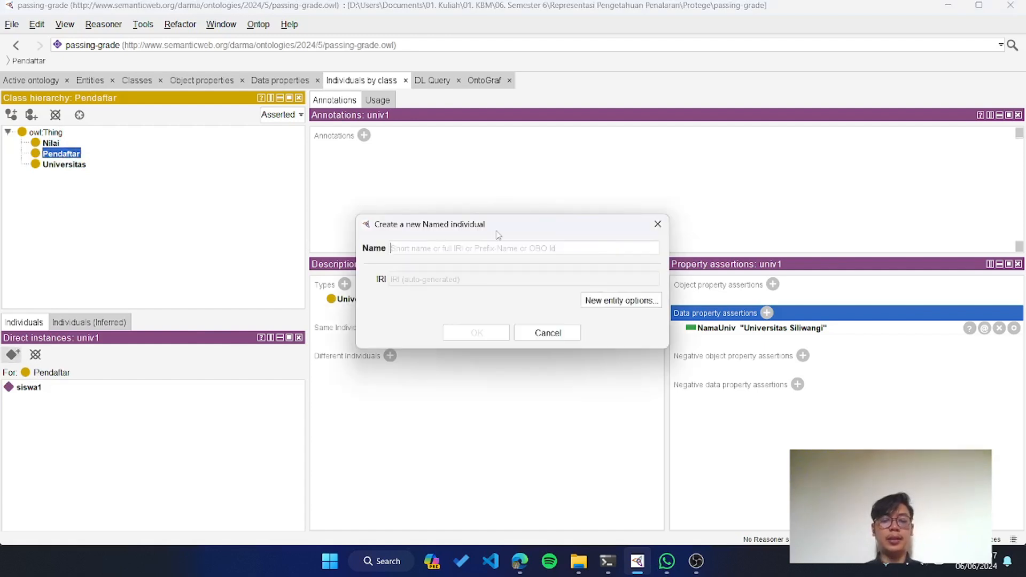
text(siswa1)
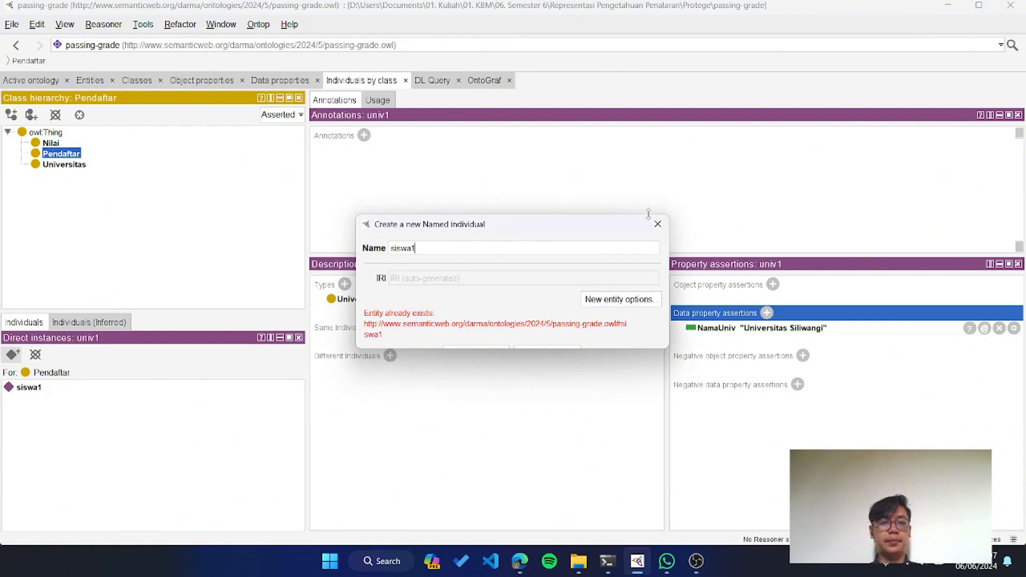
key(BackSpace)
key(BackSpace)
key(BackSpace)
key(BackSpace)
key(BackSpace)
key(BackSpace)
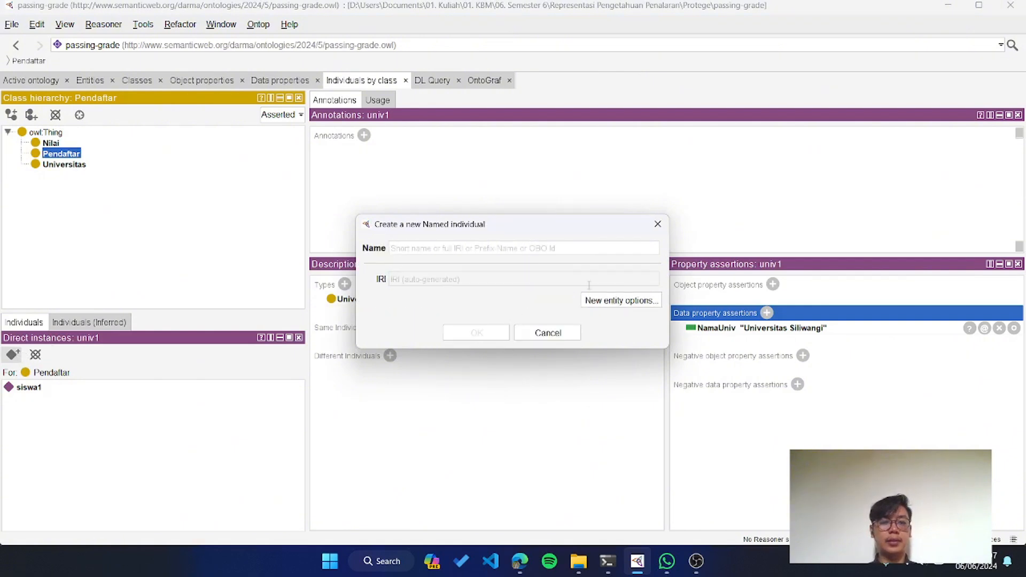
click(657, 224)
Create a named individual siswa2 in the class Pendaftar.
click(39, 391)
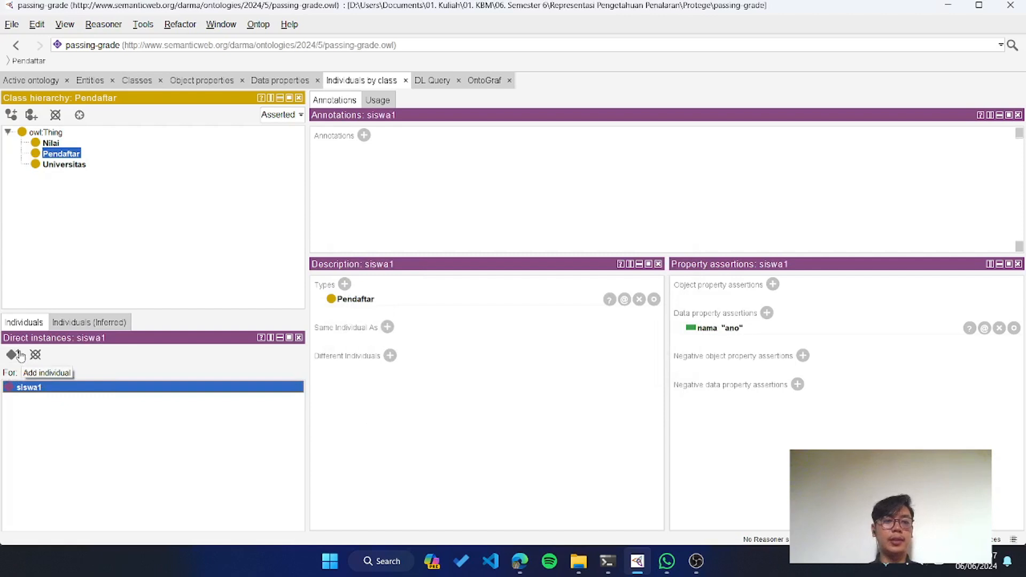
click(12, 354)
text(si)
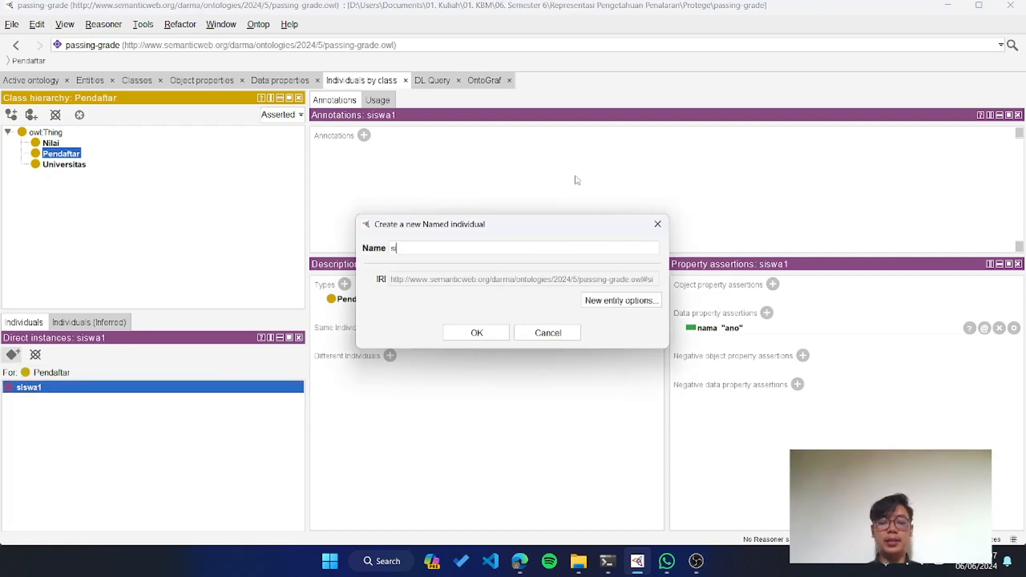
text(swa2)
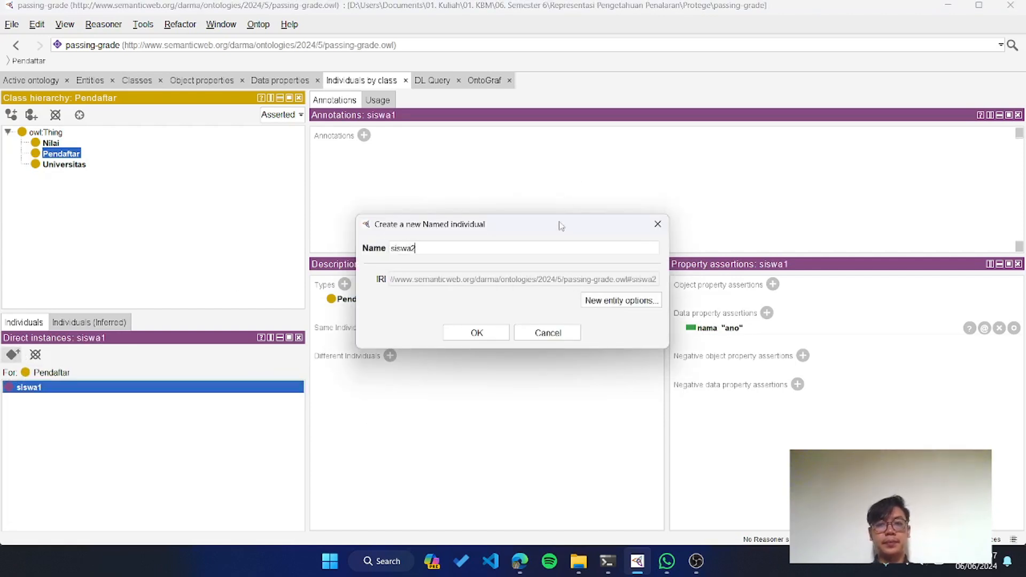
click(477, 335)
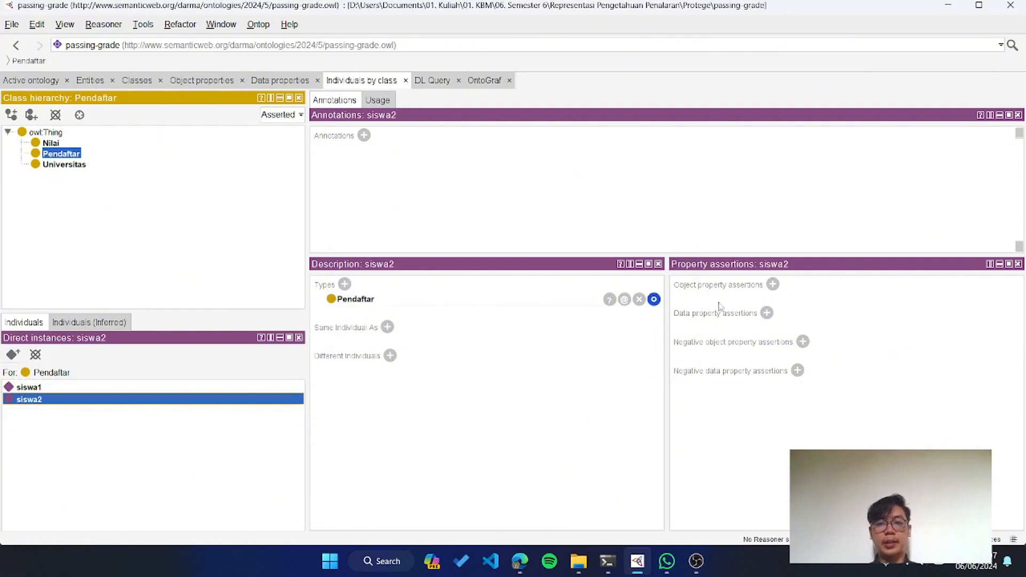
Add a nama data property assertion with the applicant's first name and datatype xsd:string to siswa2.
click(767, 313)
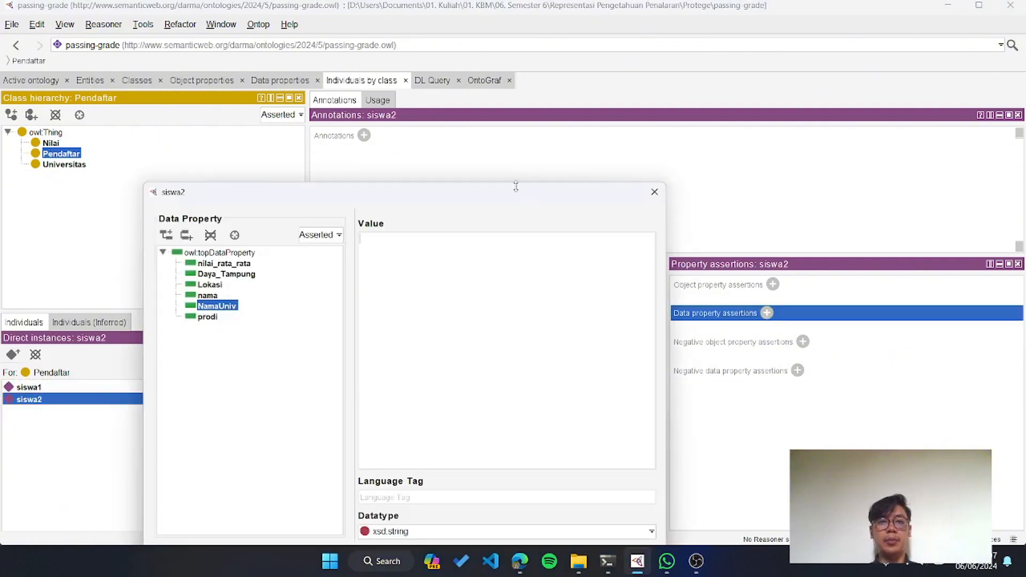
drag(514, 192, 607, 81)
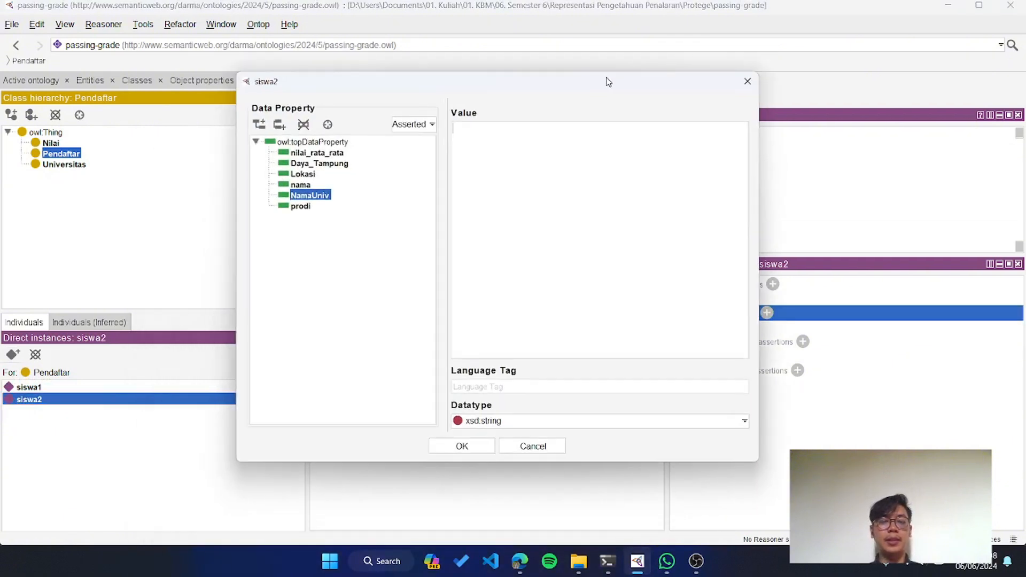
click(312, 184)
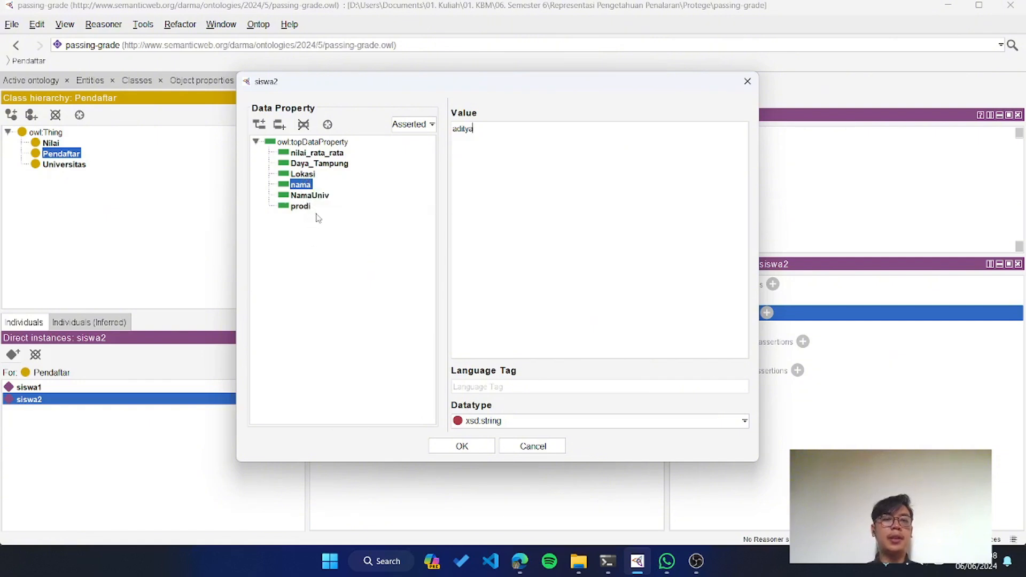
click(321, 153)
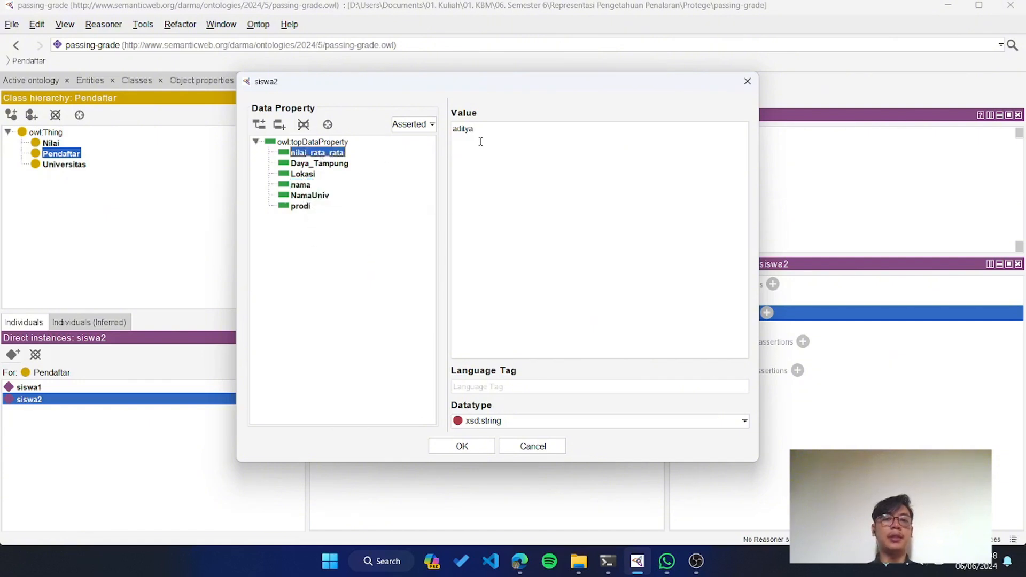
click(303, 185)
click(460, 446)
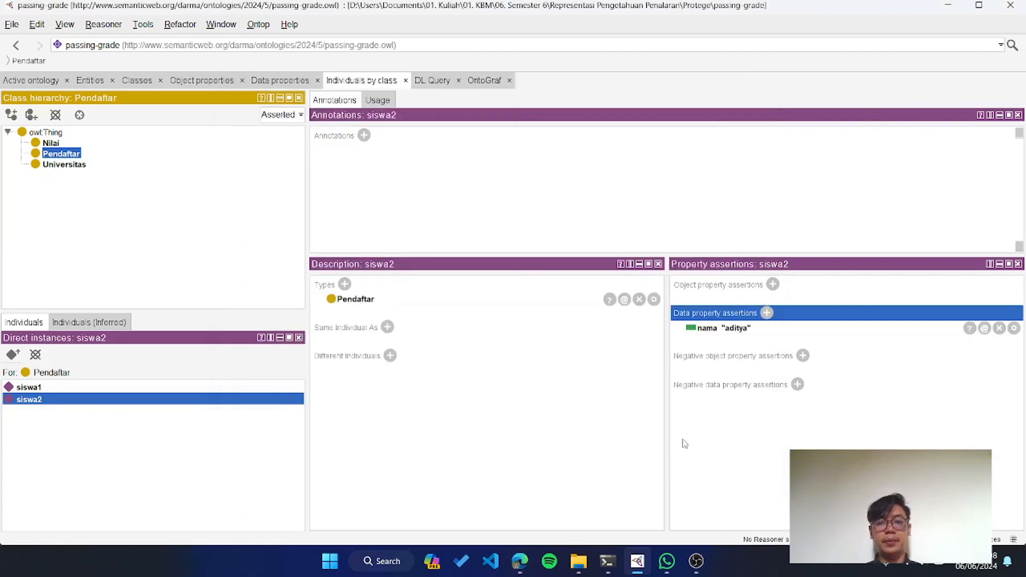
Add a nilai_rata_rata data property assertion with the value 95 and datatype xsd:decimal to siswa2.
click(767, 312)
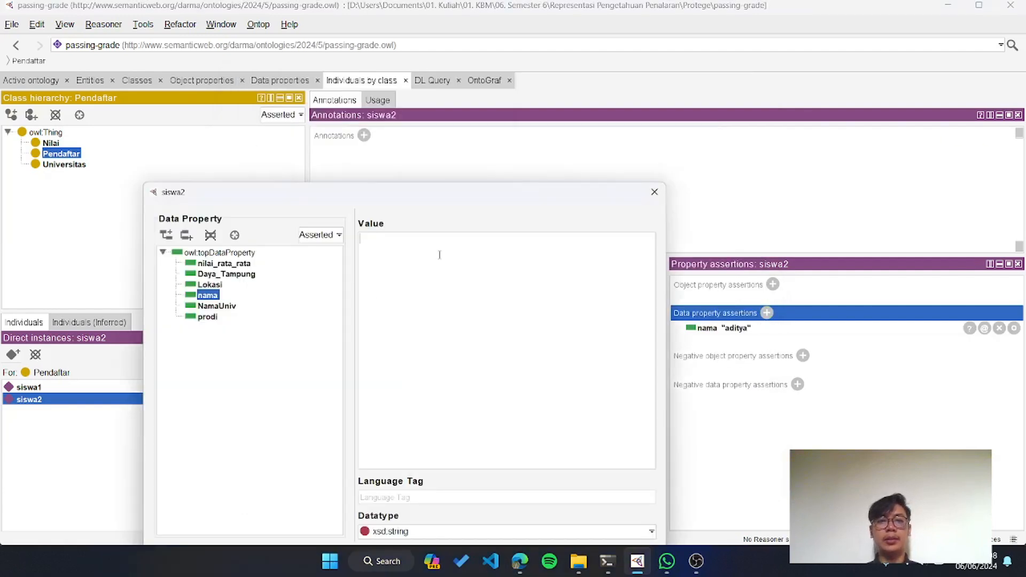
click(226, 263)
click(451, 248)
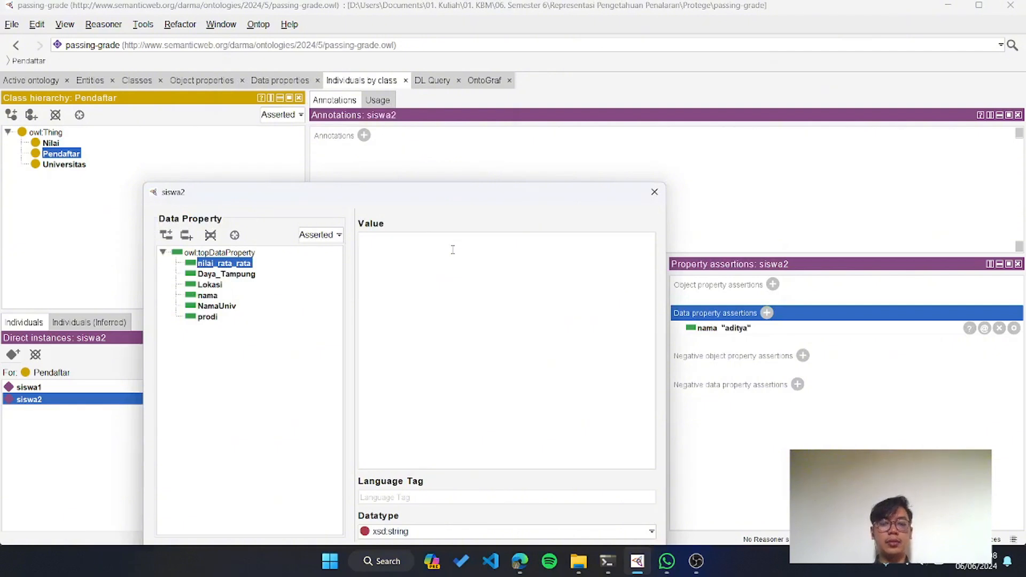
text(95)
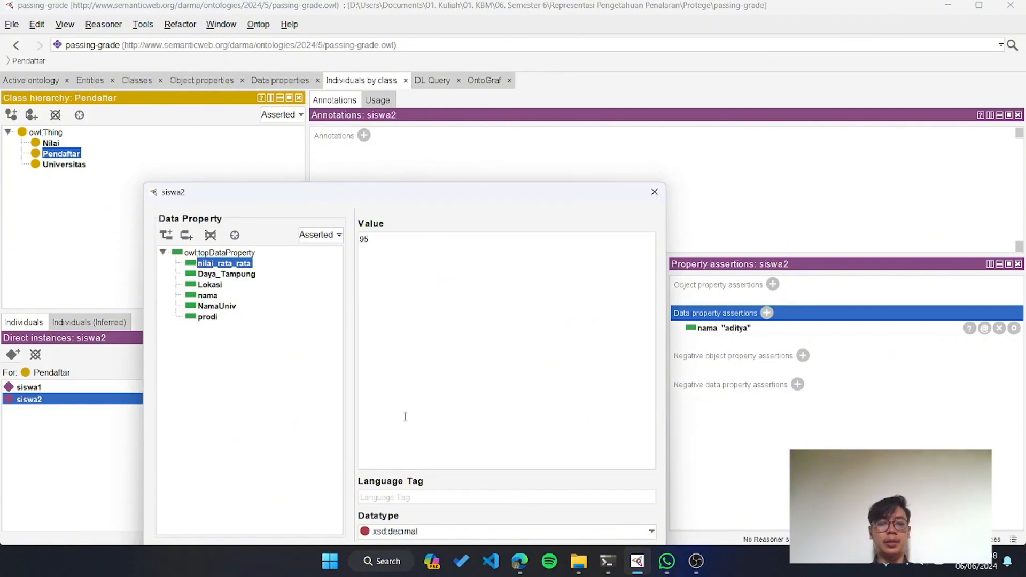
drag(501, 189, 534, 55)
click(385, 487)
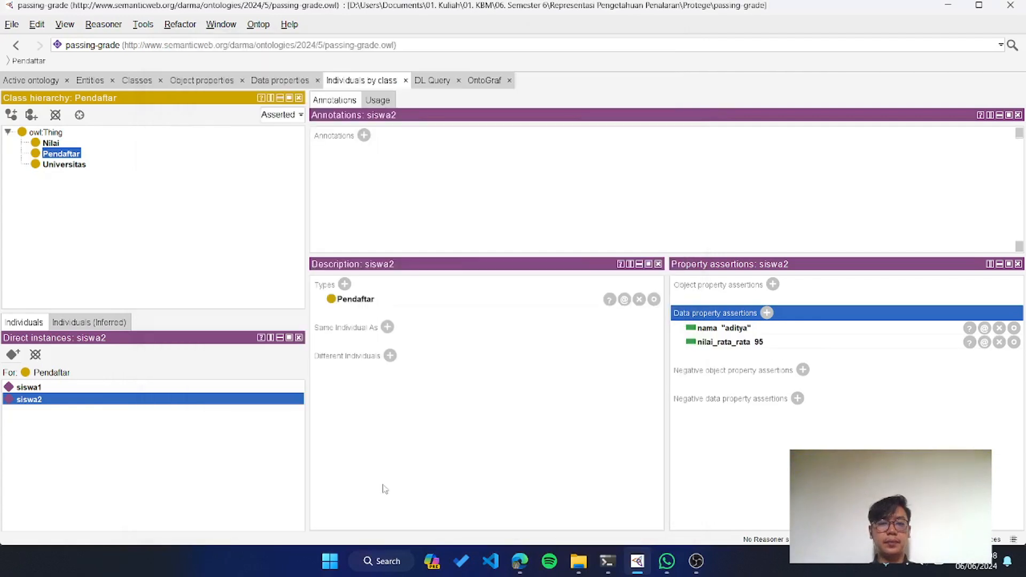
Add a nilai_rata_rata data property assertion with the value 92 and datatype xsd:decimal to siswa1.
click(279, 389)
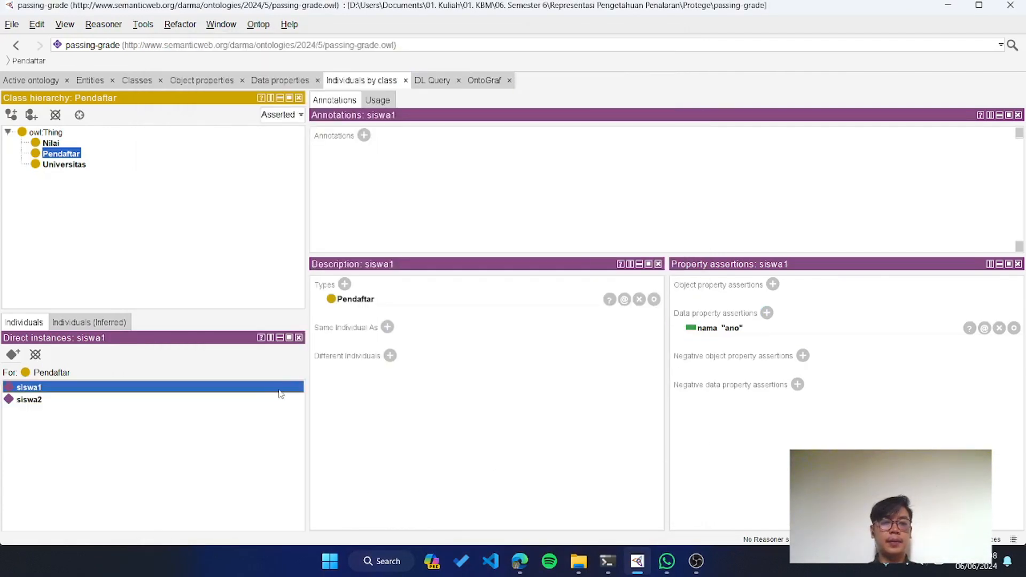
click(767, 313)
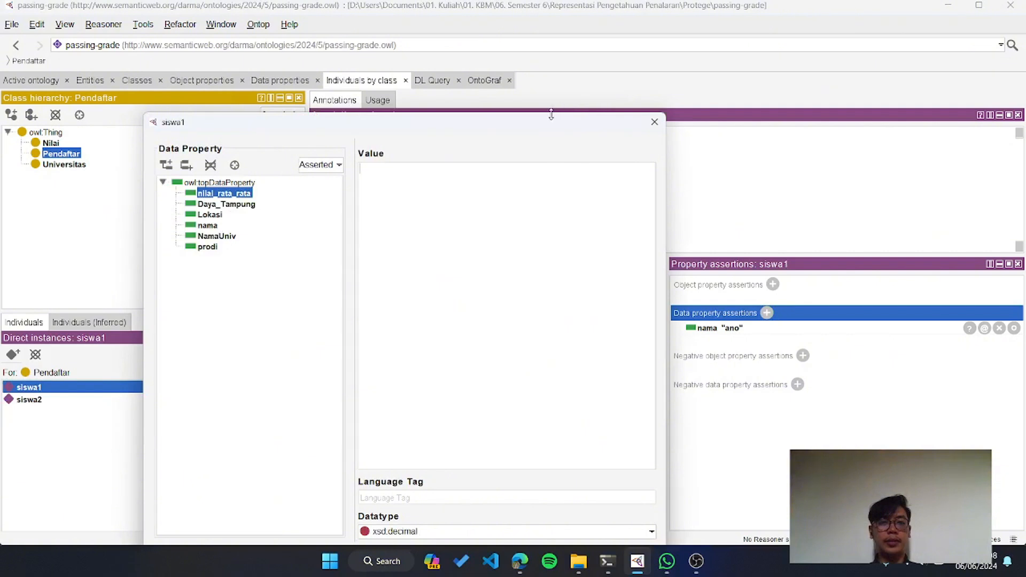
drag(552, 124, 564, 78)
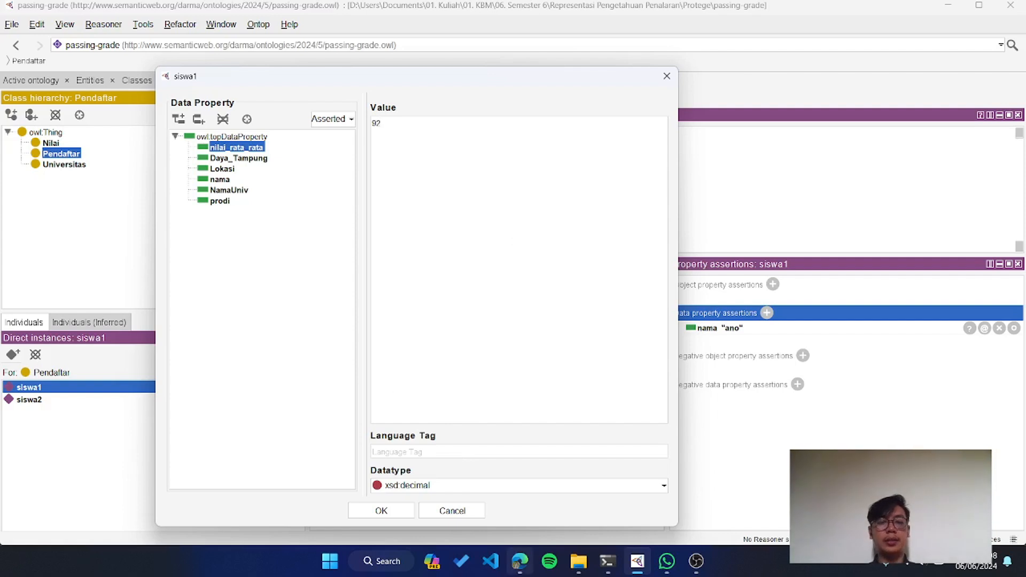
click(410, 510)
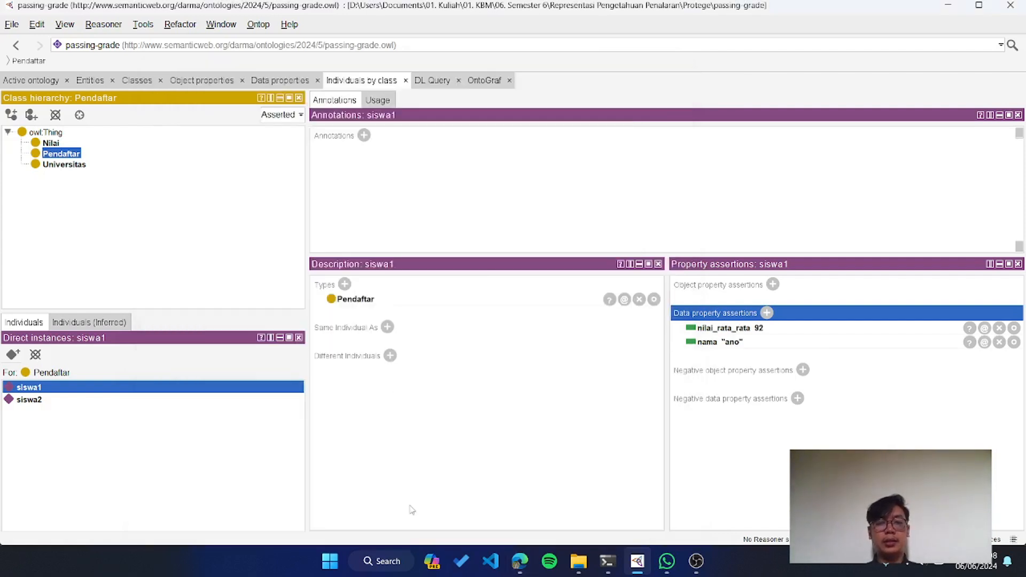
click(767, 313)
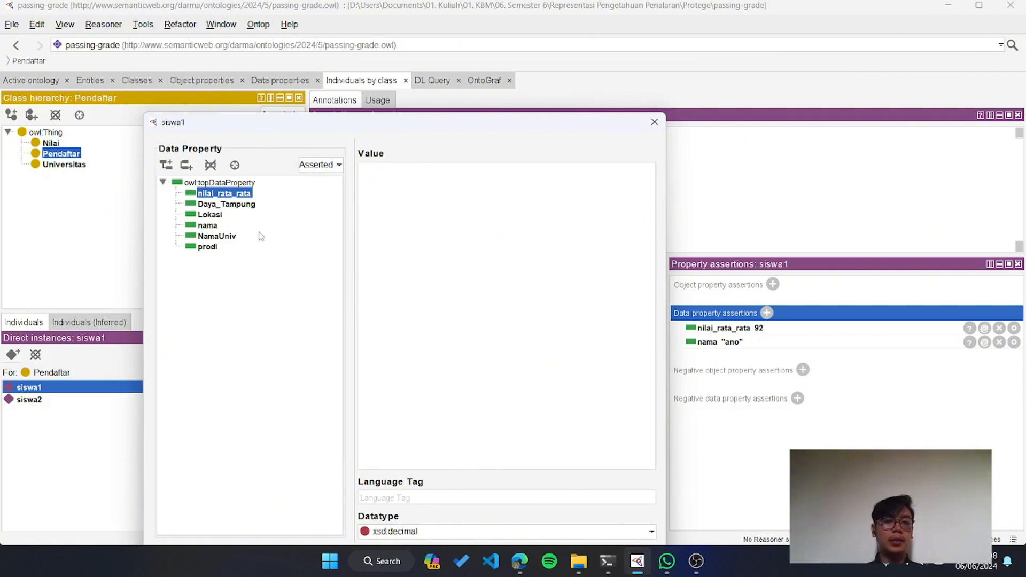
click(209, 247)
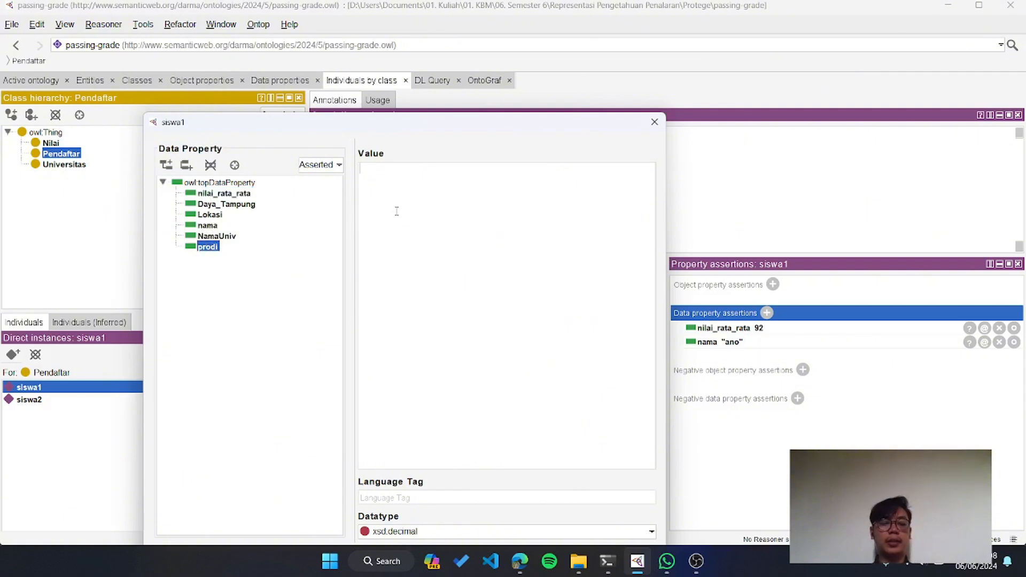
text(informat)
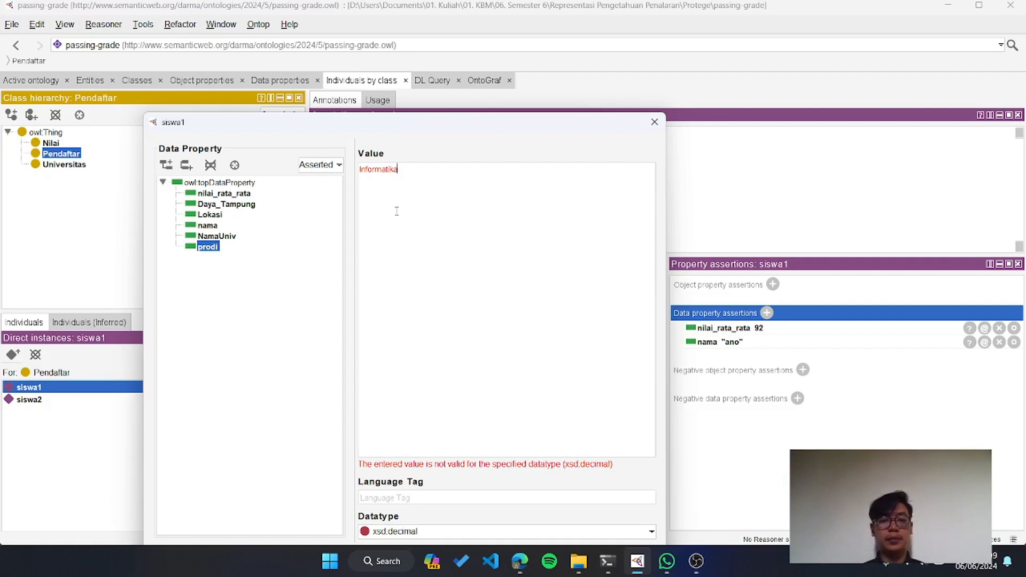
key(BackSpace)
key(BackSpace)
key(BackSpace)
key(BackSpace)
key(BackSpace)
key(BackSpace)
key(BackSpace)
key(BackSpace)
key(BackSpace)
key(BackSpace)
key(BackSpace)
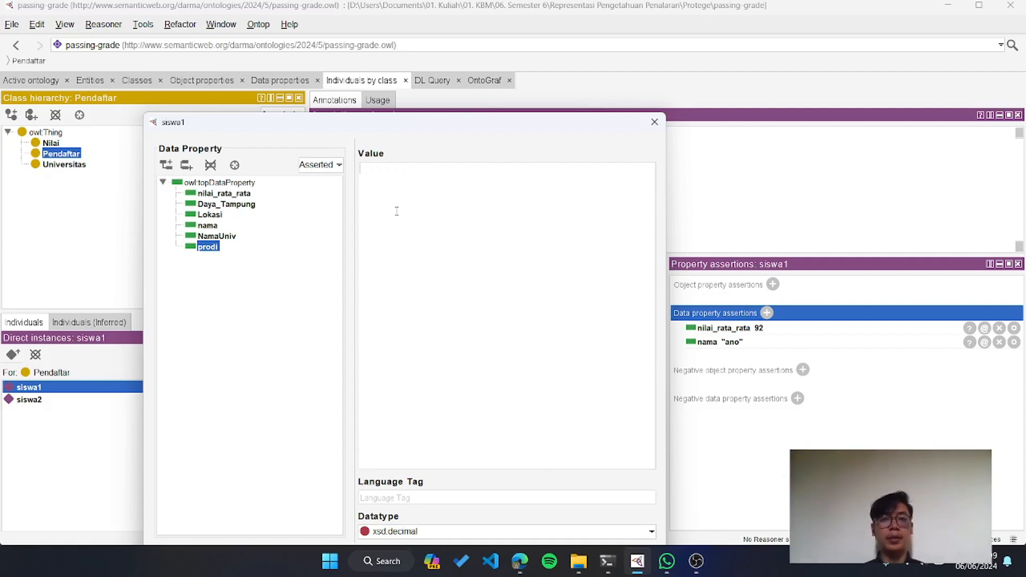
click(654, 122)
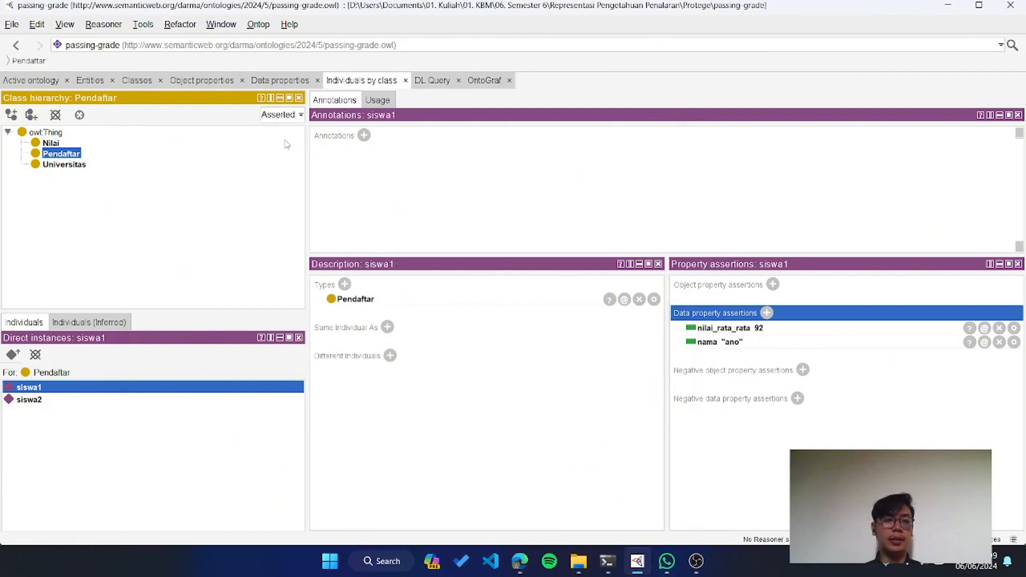
Check the definition of the data property prodi, and add a prodi assertion with the value "informatika" and datatype xsd:string to siswa1.
click(275, 83)
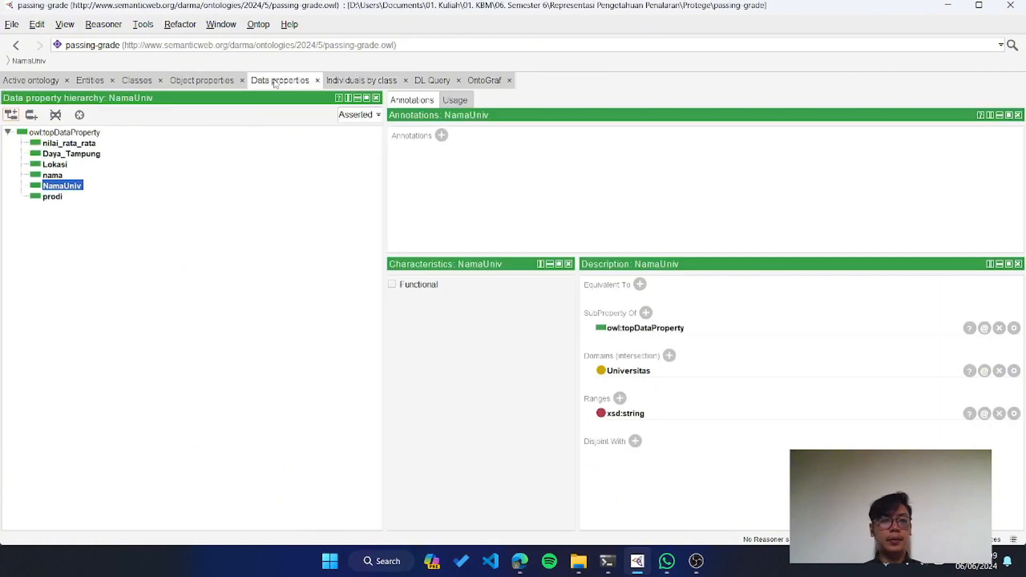
click(52, 198)
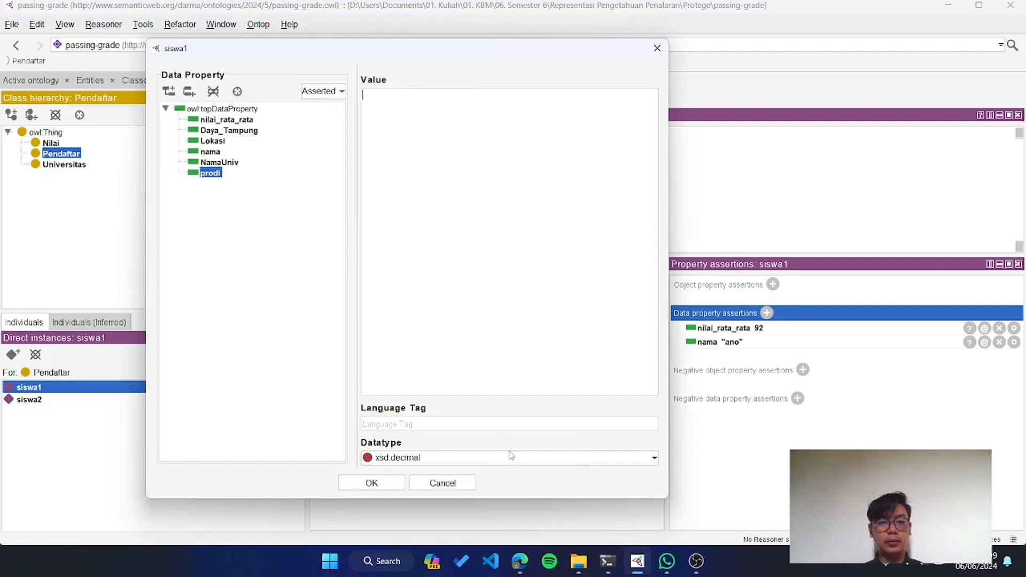
click(511, 457)
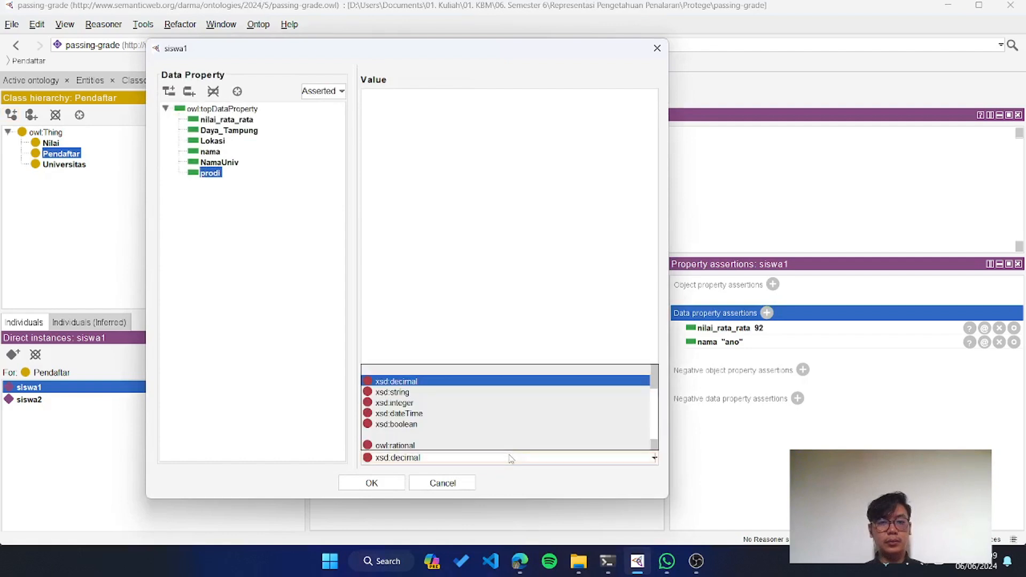
click(450, 393)
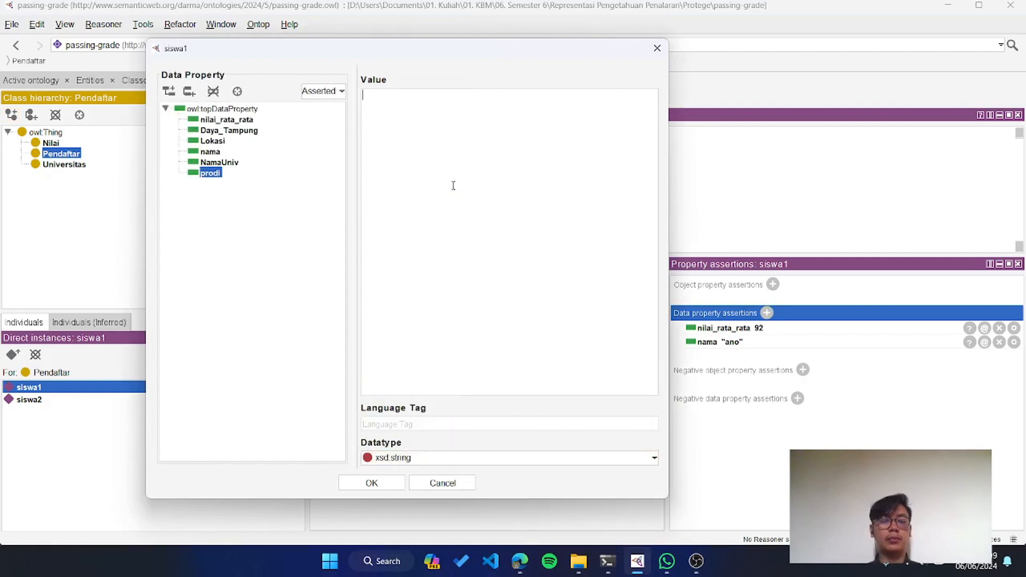
text(matika)
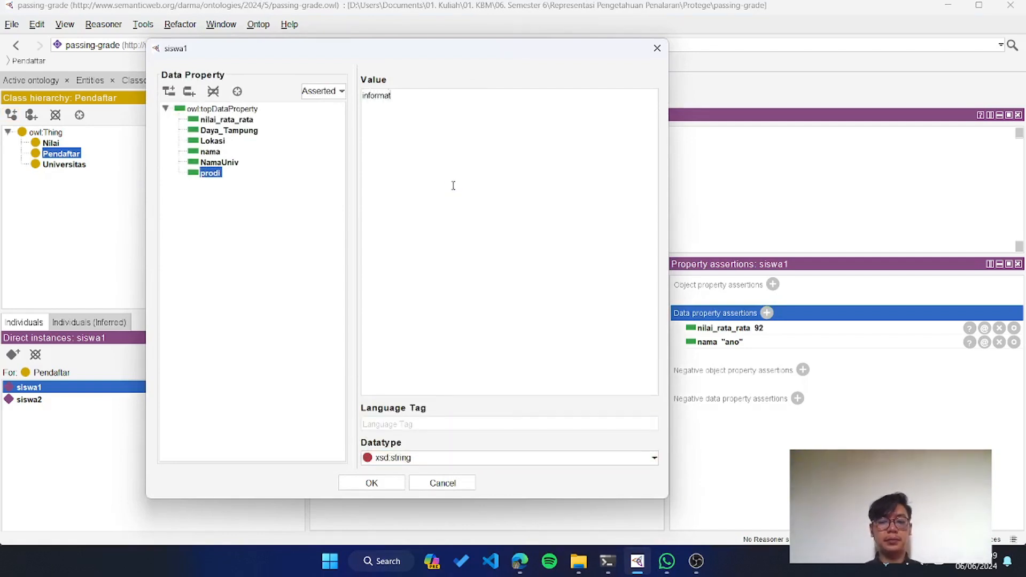
click(373, 483)
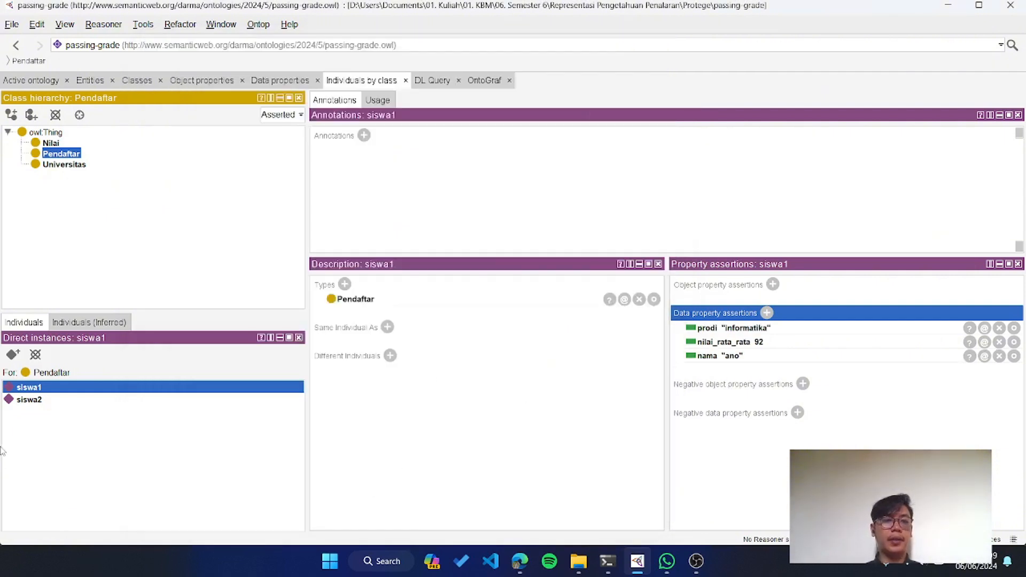
Add a prodi data property assertion with the value "manajemen" and datatype xsd:string to siswa2.
click(33, 400)
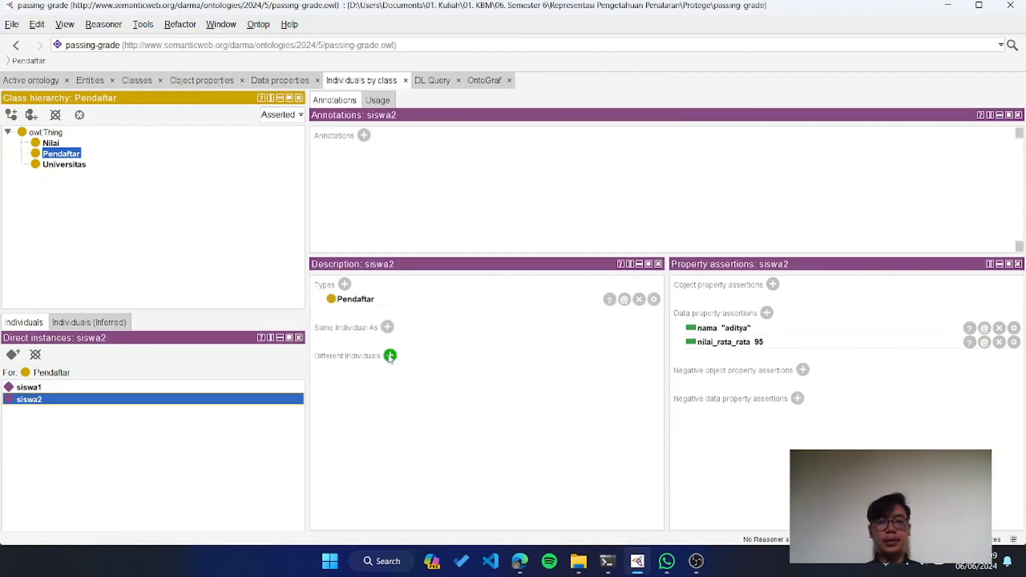
click(767, 313)
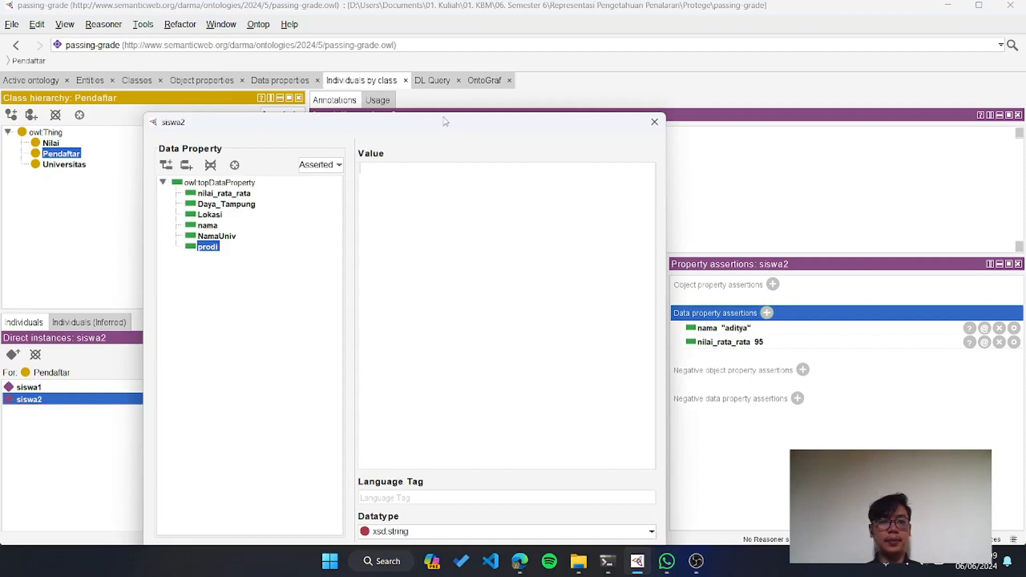
drag(445, 121, 417, 72)
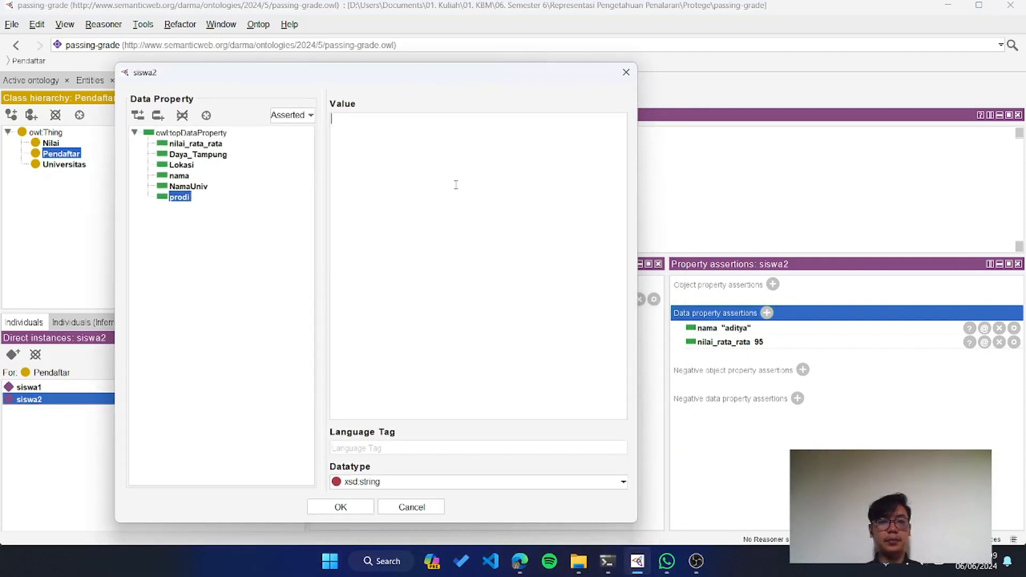
text(manajaemen)
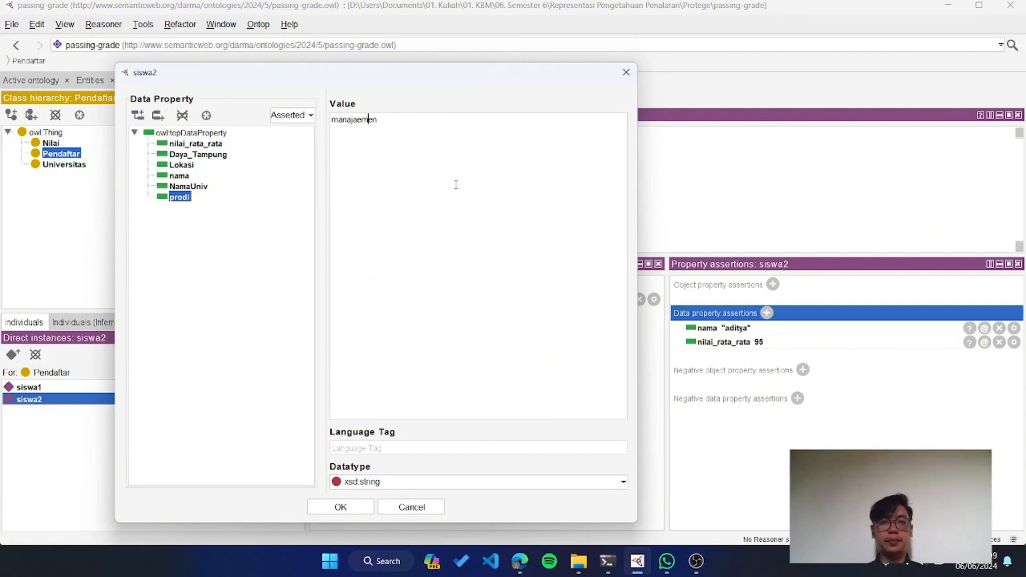
key(Left)
key(Left)
key(Left)
key(Left)
key(BackSpace)
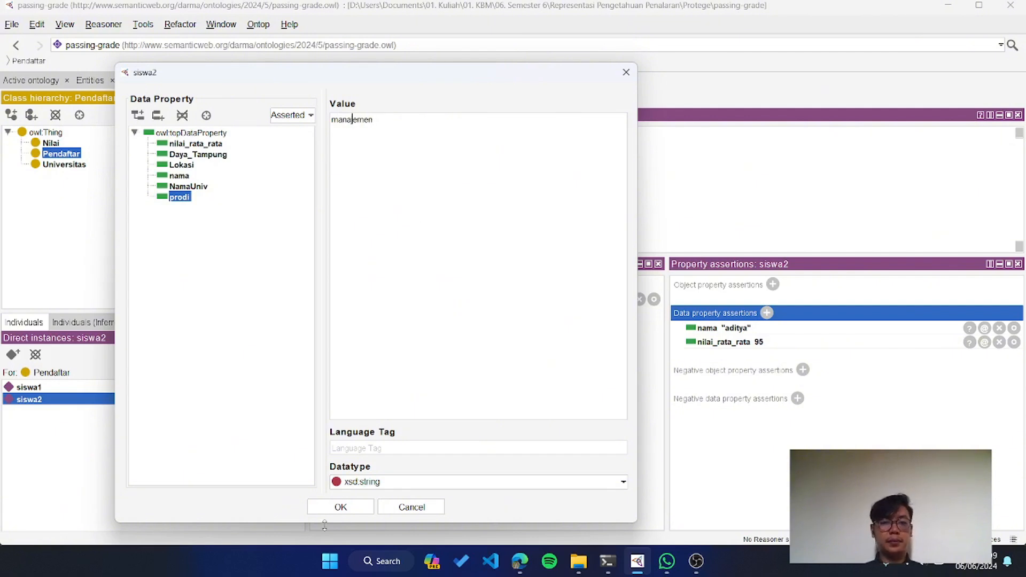
click(340, 507)
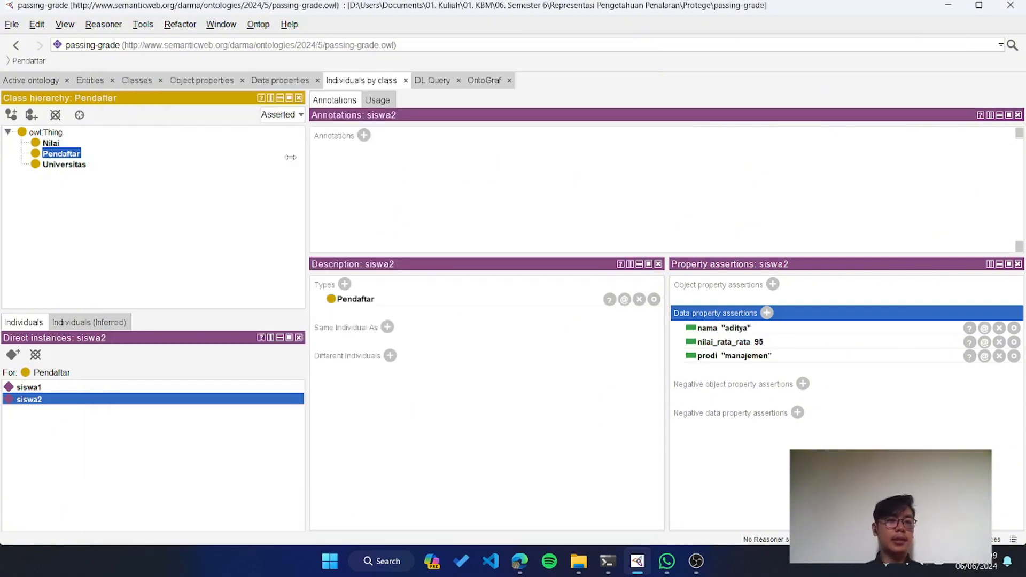
Add a Daya_Tampung data property assertion with the value 50 and datatype xsd:decimal to the Universitas individual univ1.
click(80, 164)
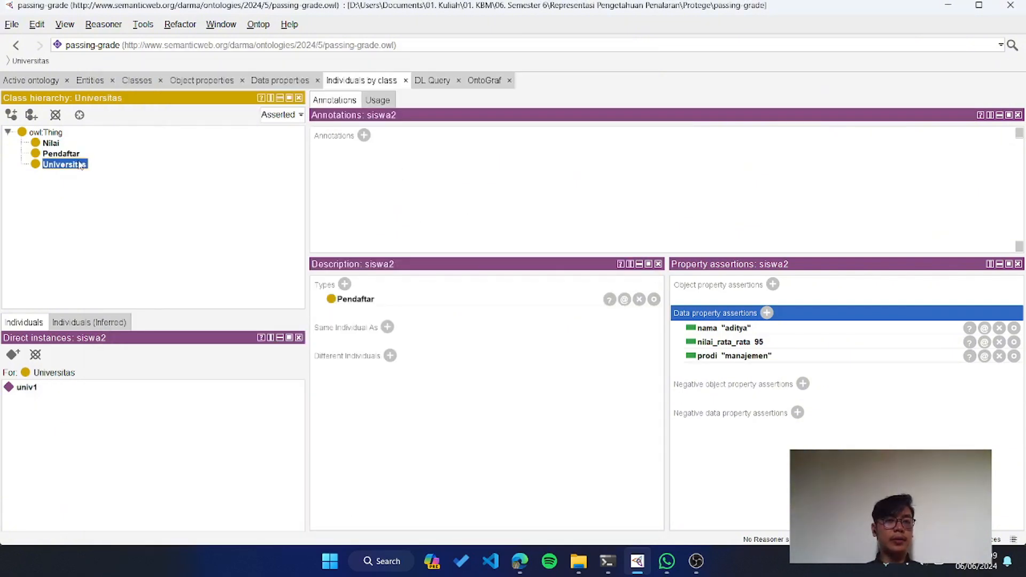
click(27, 388)
click(767, 313)
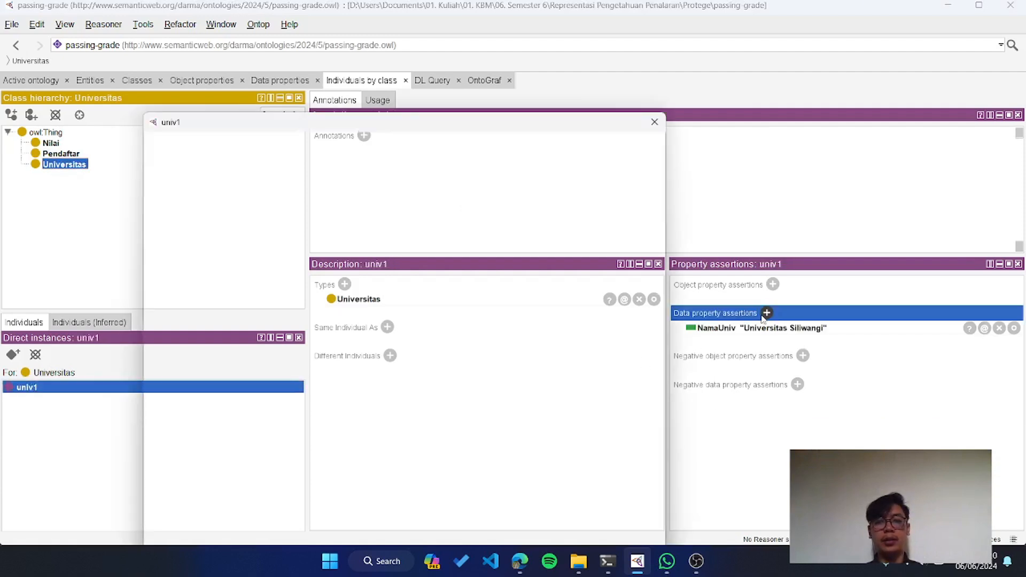
click(228, 207)
click(413, 191)
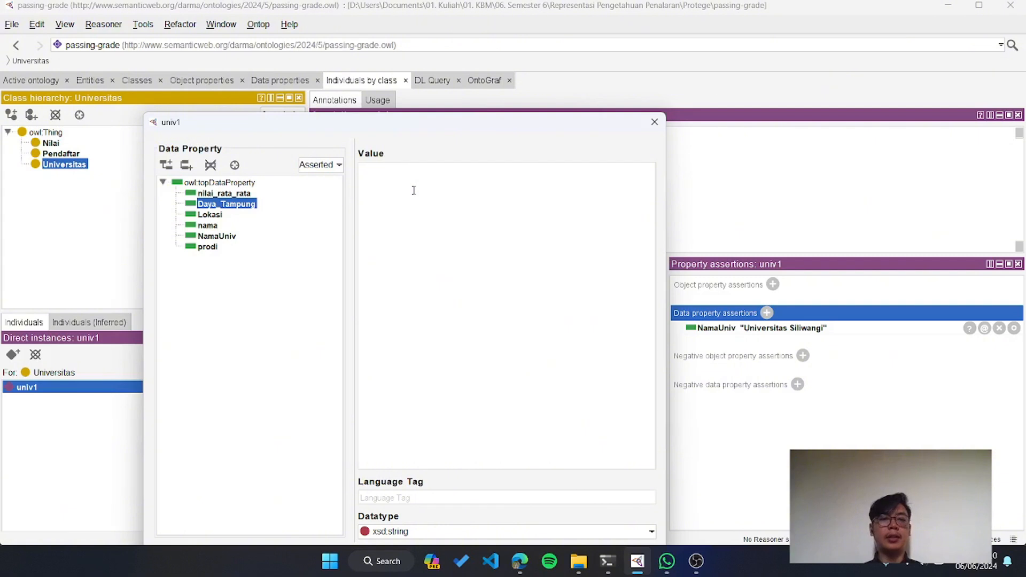
text(50)
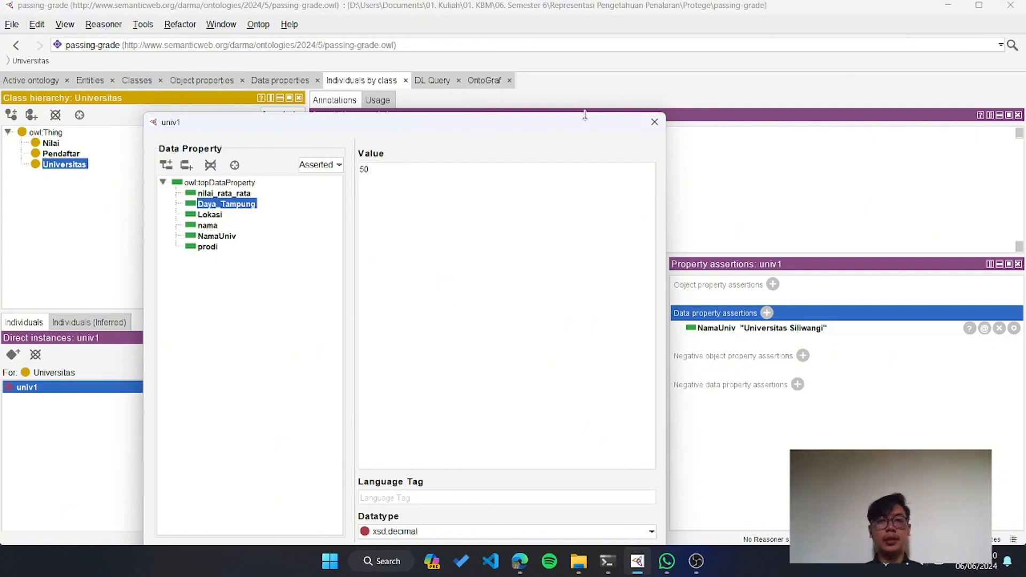
drag(585, 115, 600, 23)
click(394, 458)
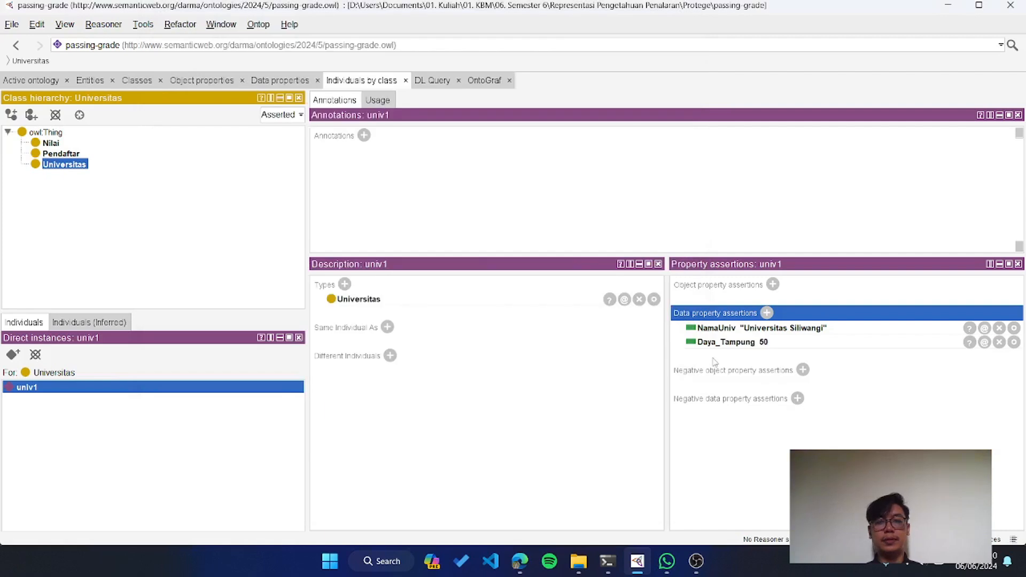
Add a prodi data property assertion with the value 25 and datatype xsd:decimal to univ1.
click(767, 313)
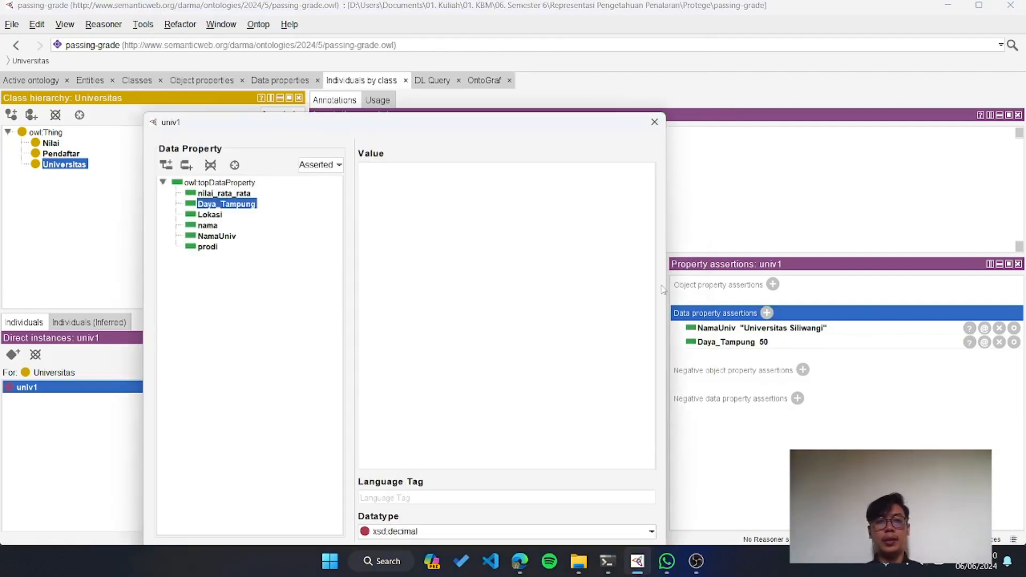
drag(531, 123, 547, 75)
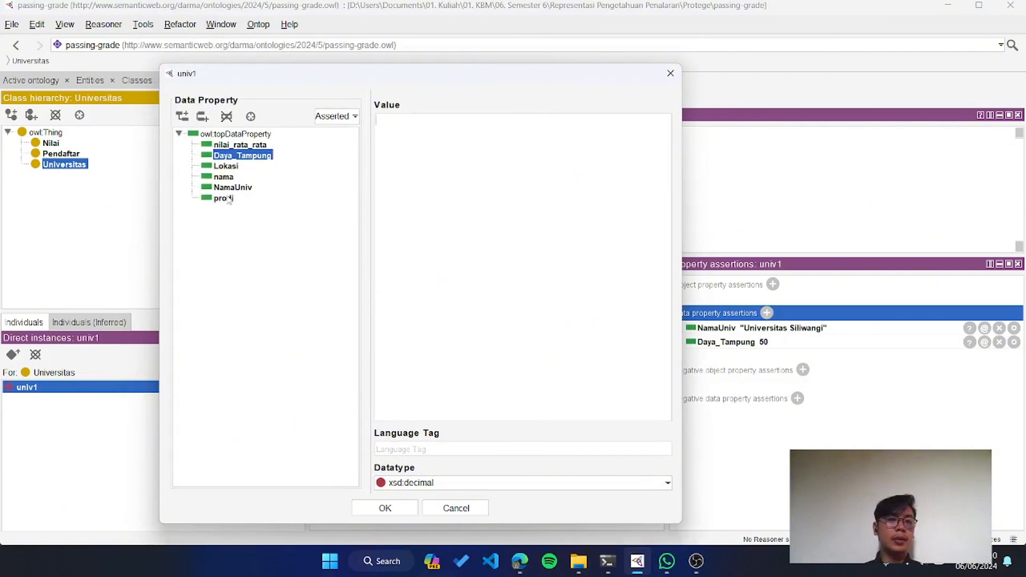
drag(227, 197, 206, 134)
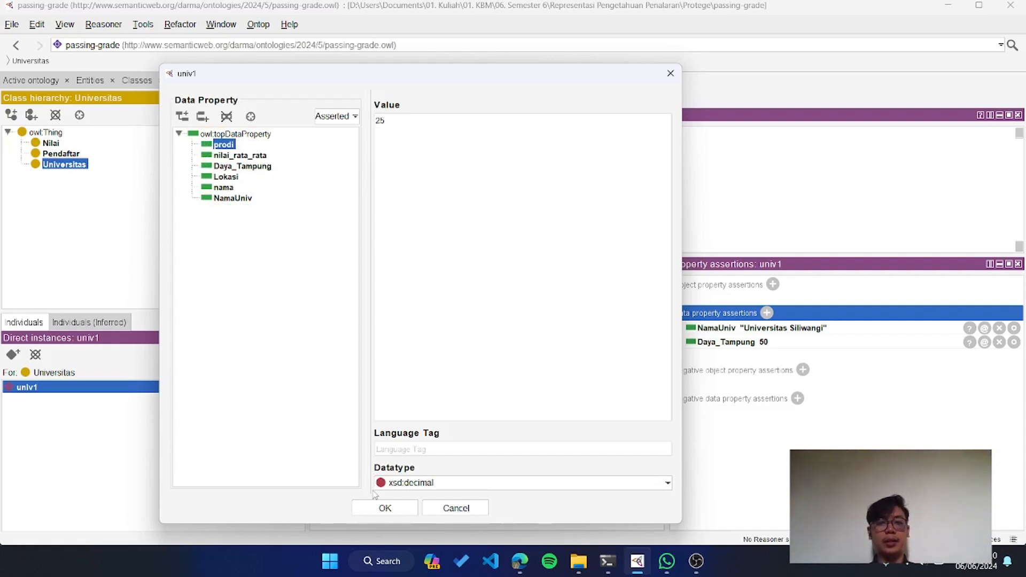
click(376, 507)
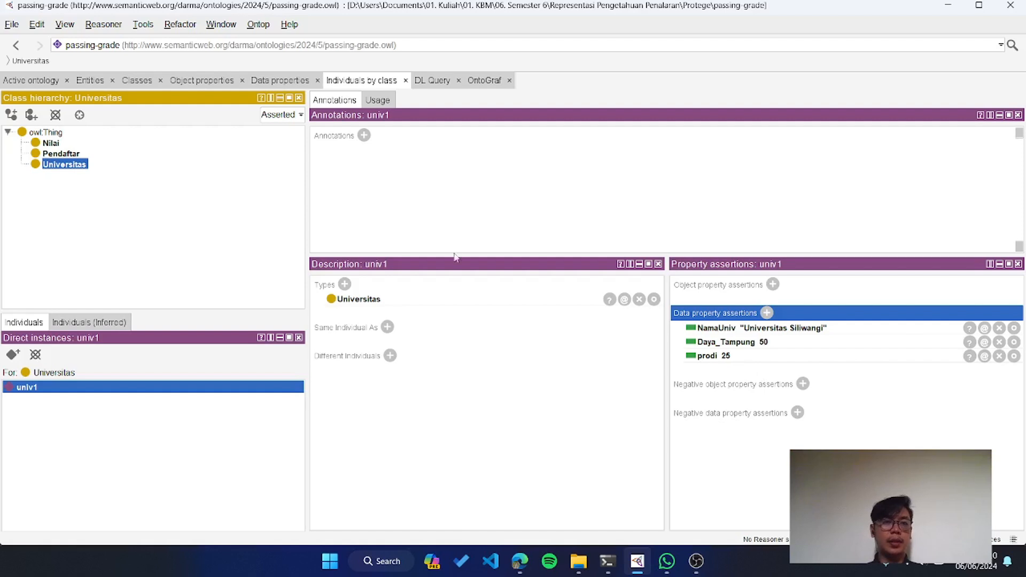
click(454, 233)
Create a new individual named mp1 in the class Nilai.
click(52, 143)
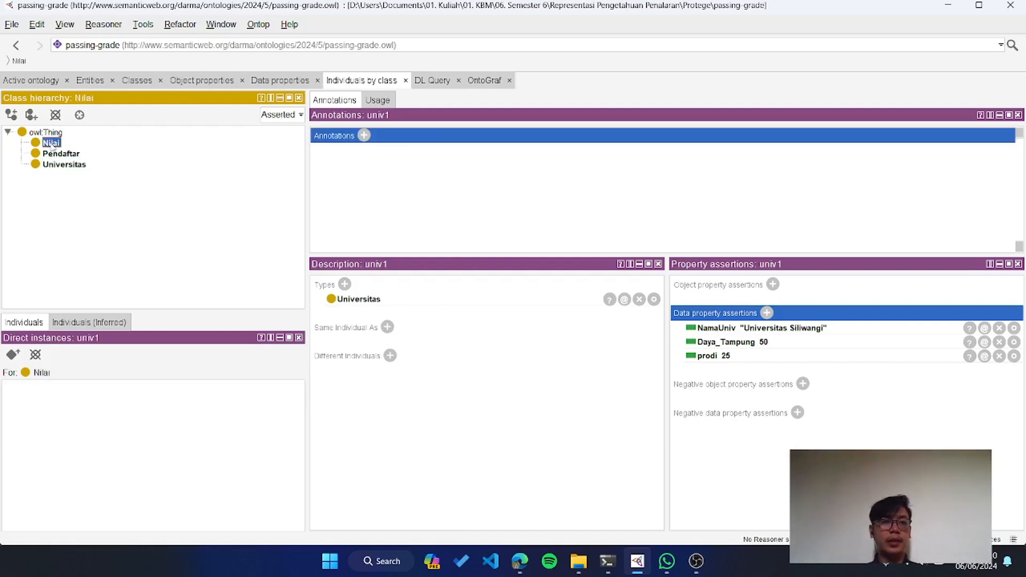
click(68, 165)
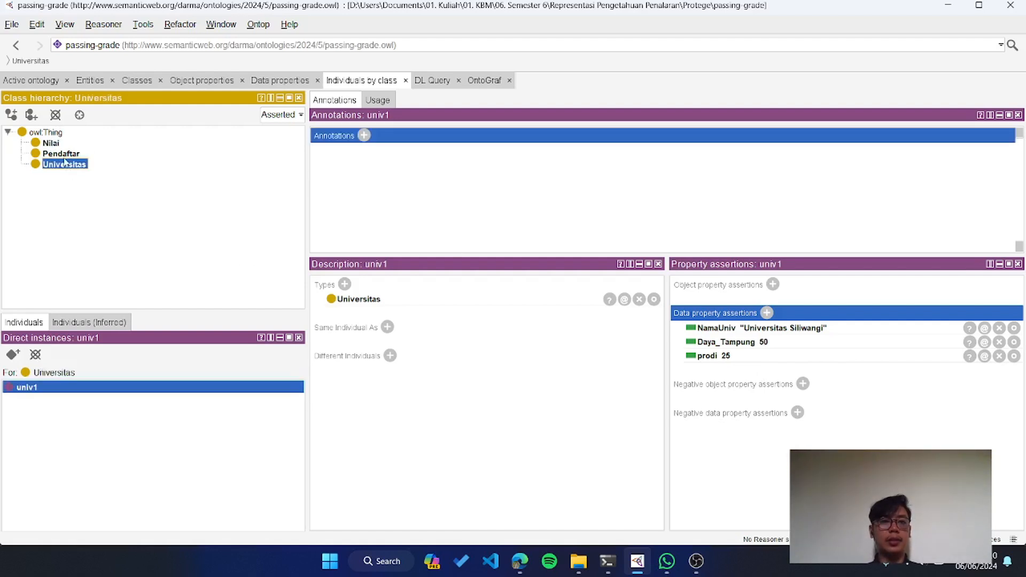
click(64, 155)
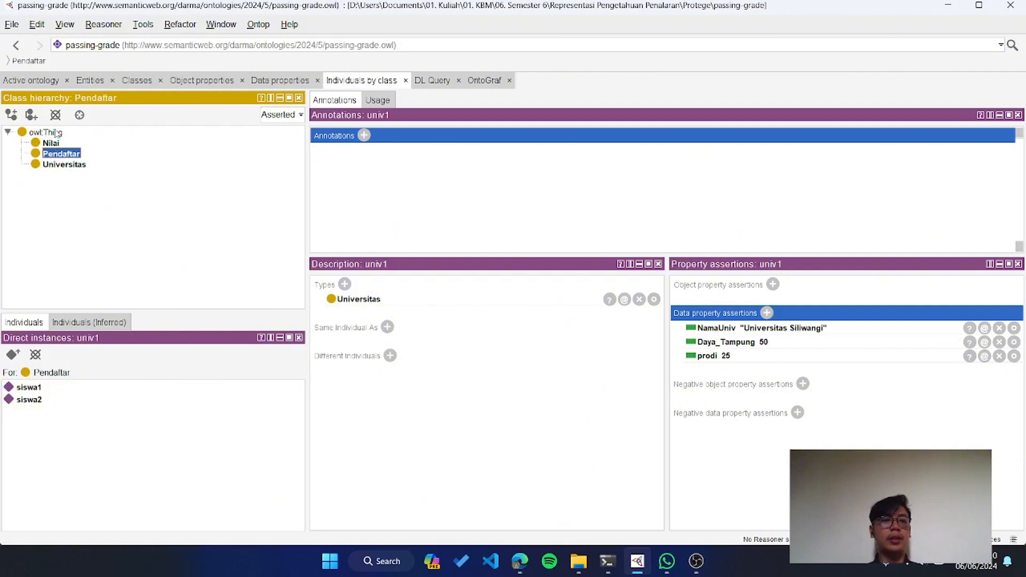
click(52, 143)
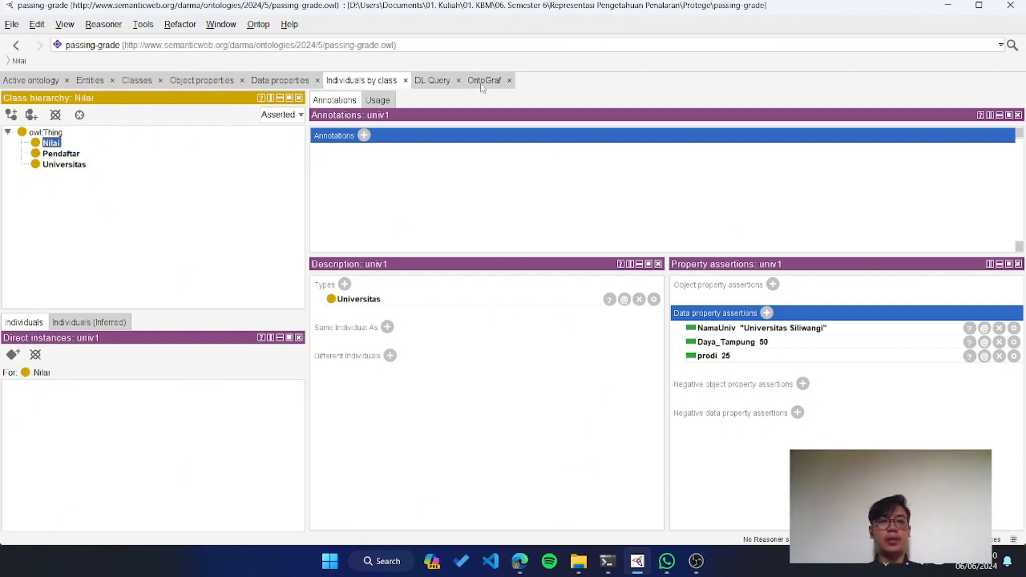
click(12, 354)
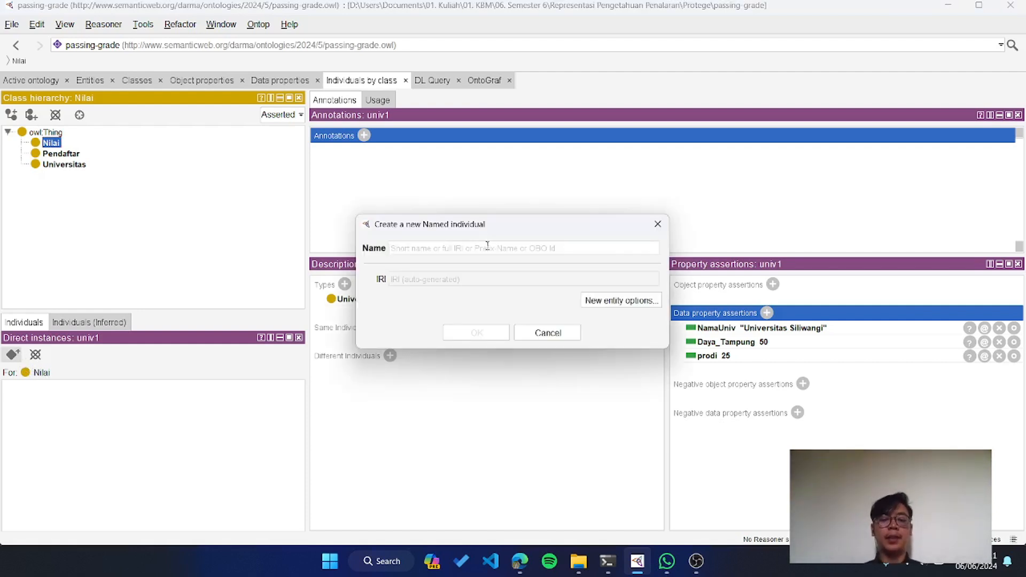
text(mp1)
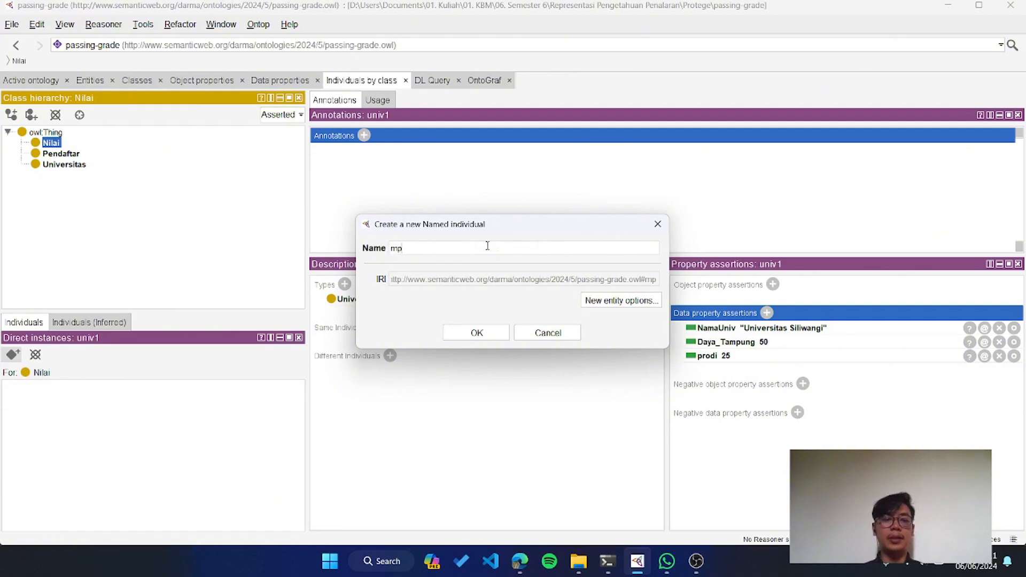
click(479, 332)
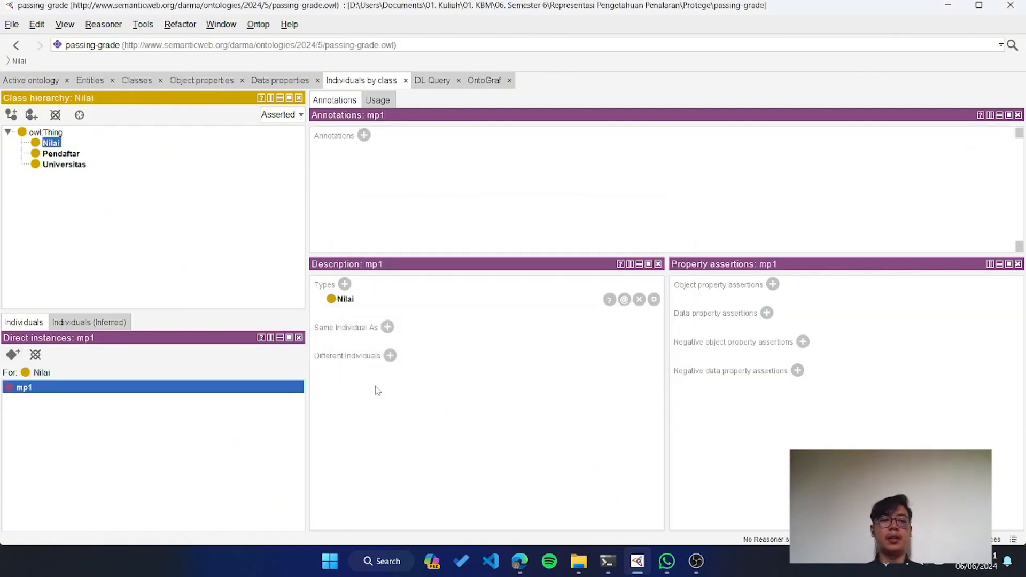
Create a new data property named mapel under owl:topDataProperty.
click(765, 314)
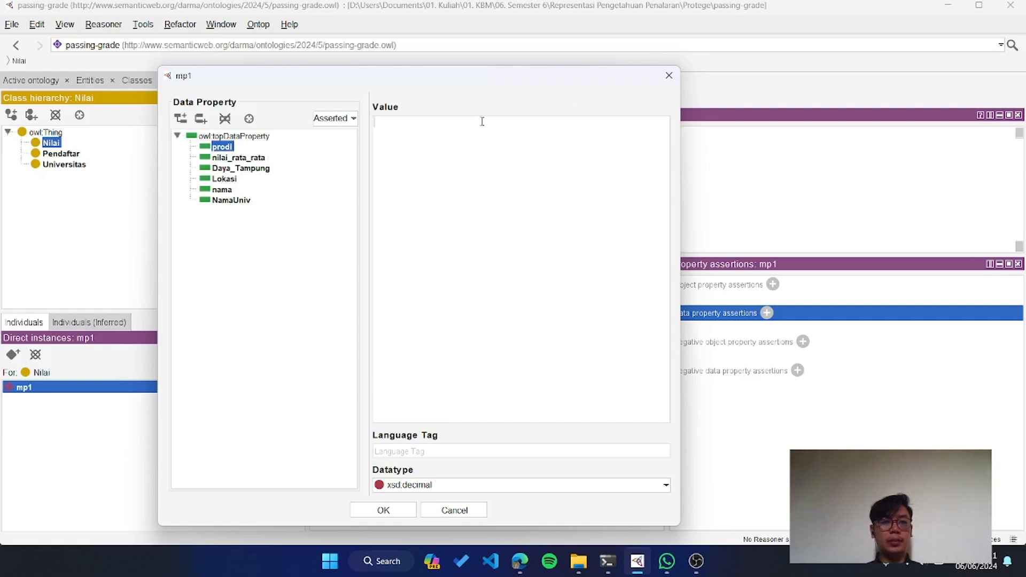
click(669, 76)
click(279, 80)
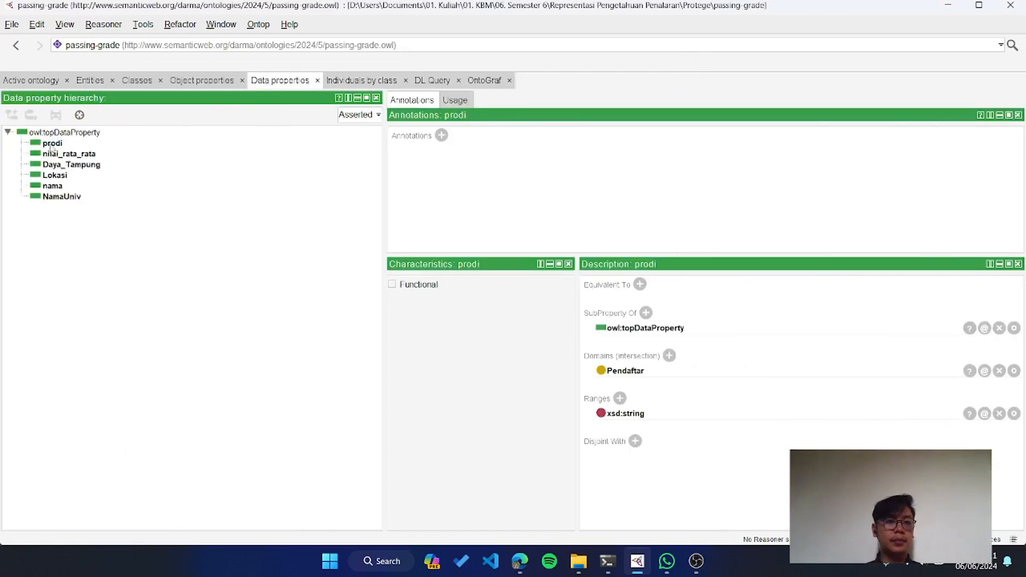
click(64, 132)
click(11, 114)
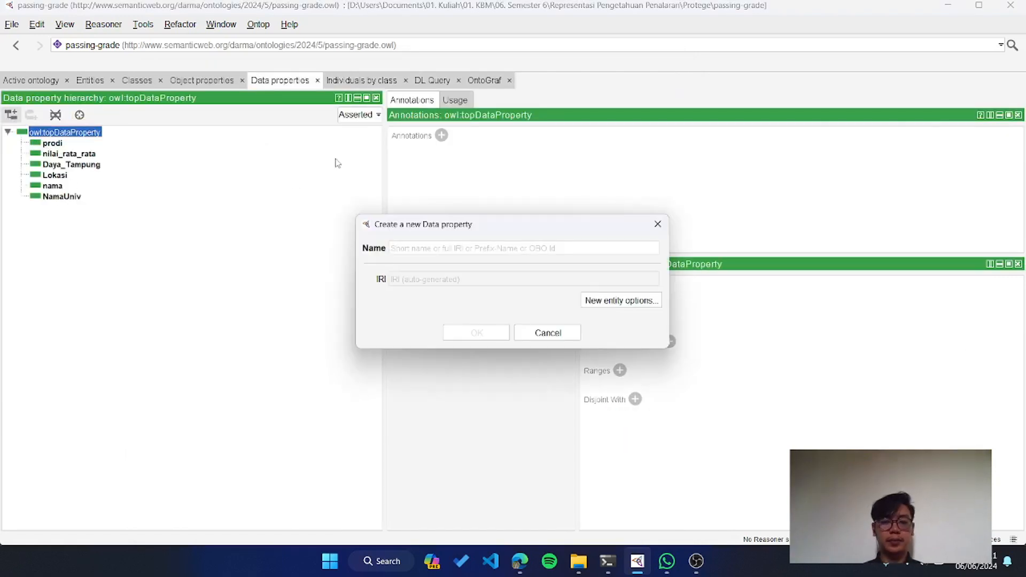
text(mapel)
click(477, 331)
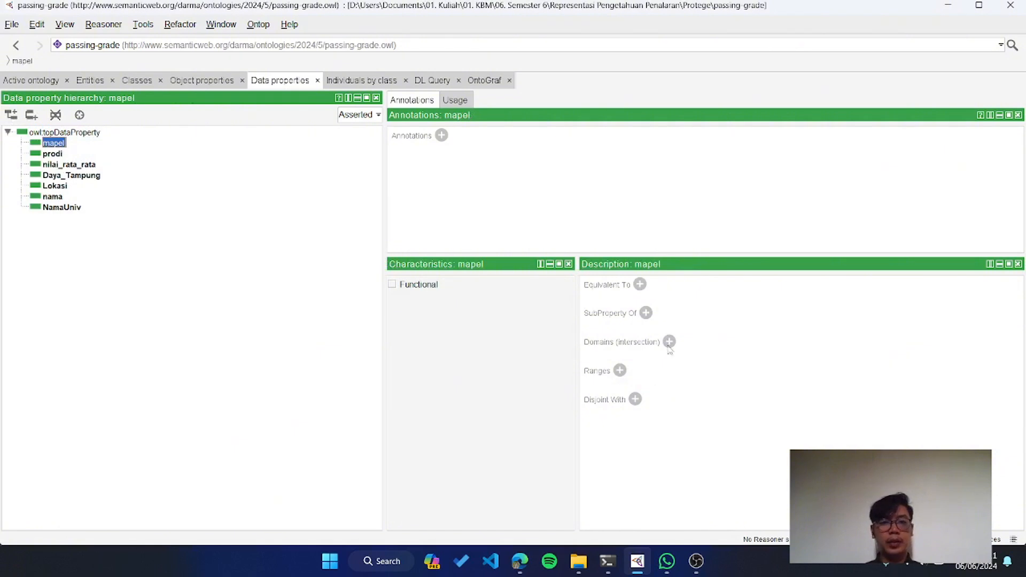
Make mapel a subproperty of owl:topDataProperty and set its domain to the class Nilai.
click(645, 312)
drag(515, 198, 516, 99)
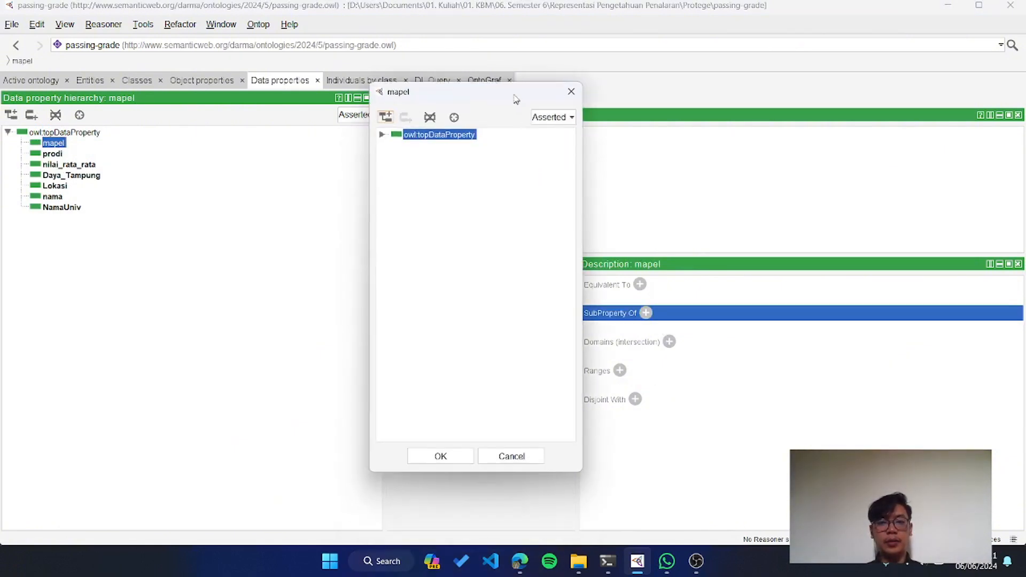
click(442, 455)
click(671, 357)
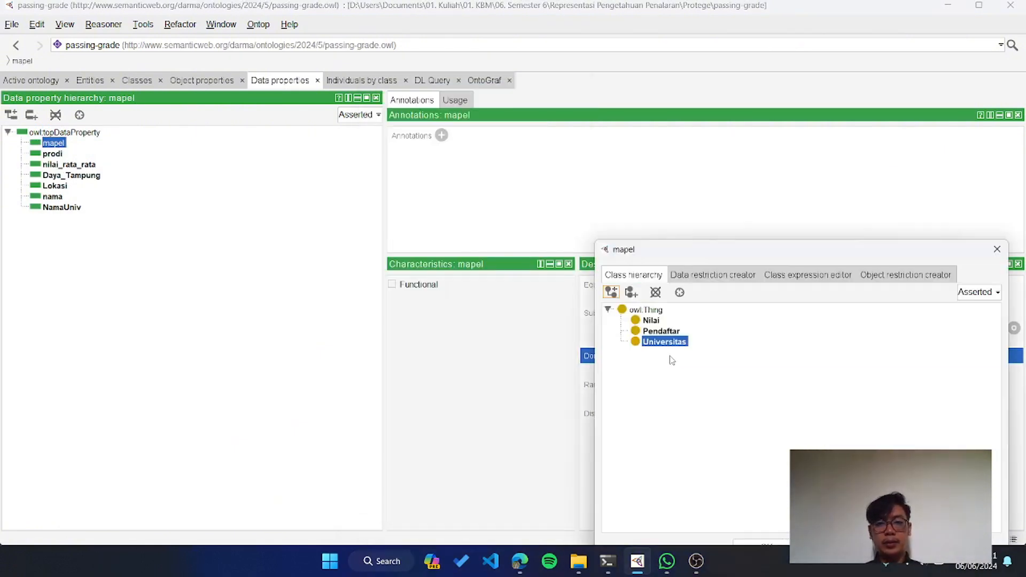
drag(704, 256, 556, 187)
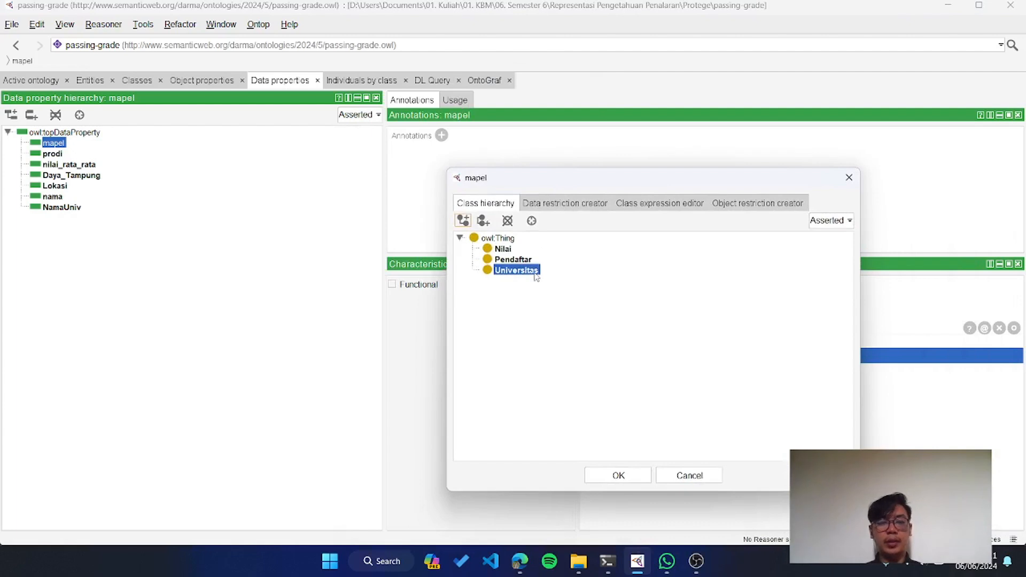
click(503, 249)
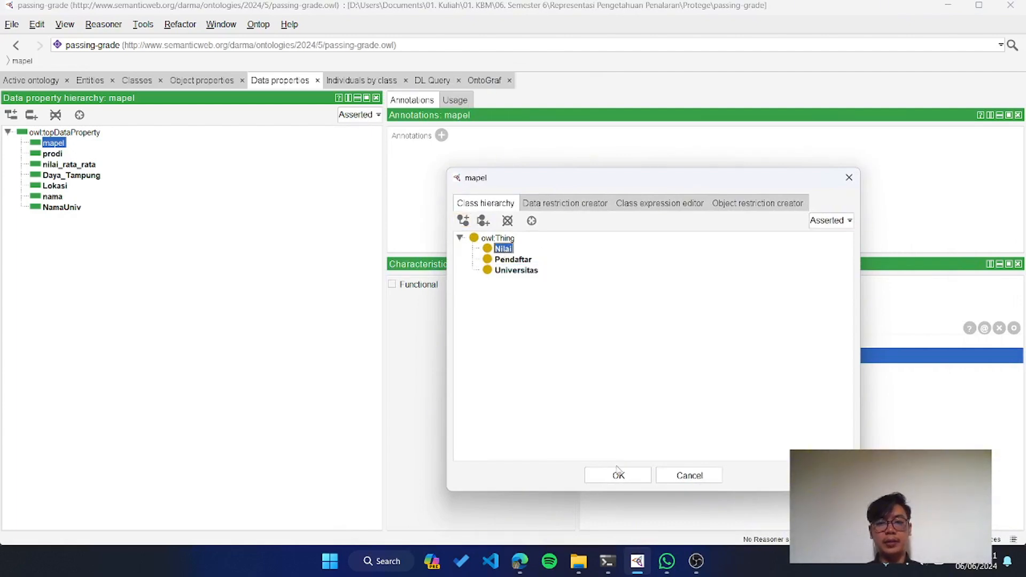
click(617, 471)
Add the built-in datatype xsd:int as a range of the data property mapel.
click(620, 399)
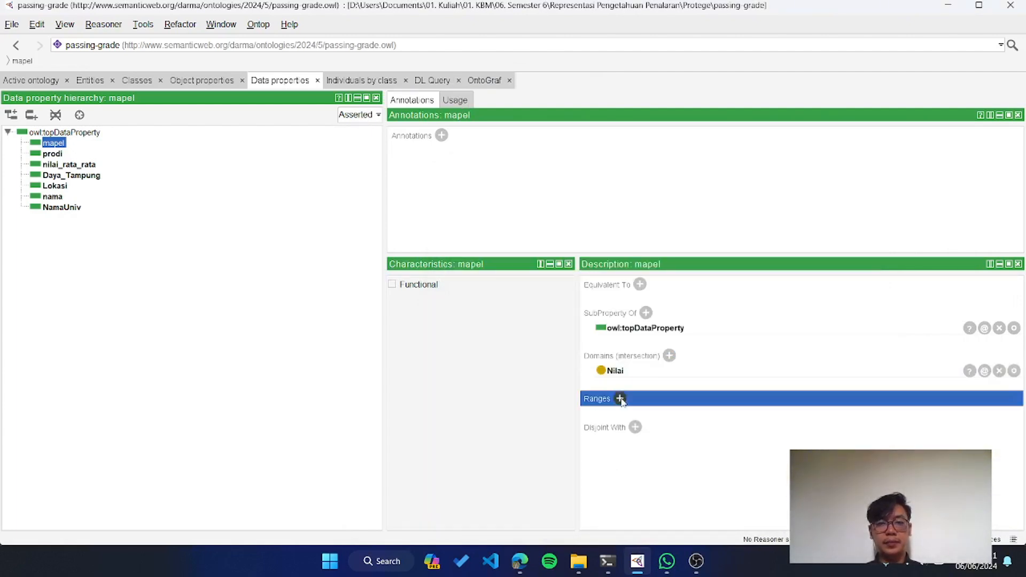
drag(377, 114, 380, 38)
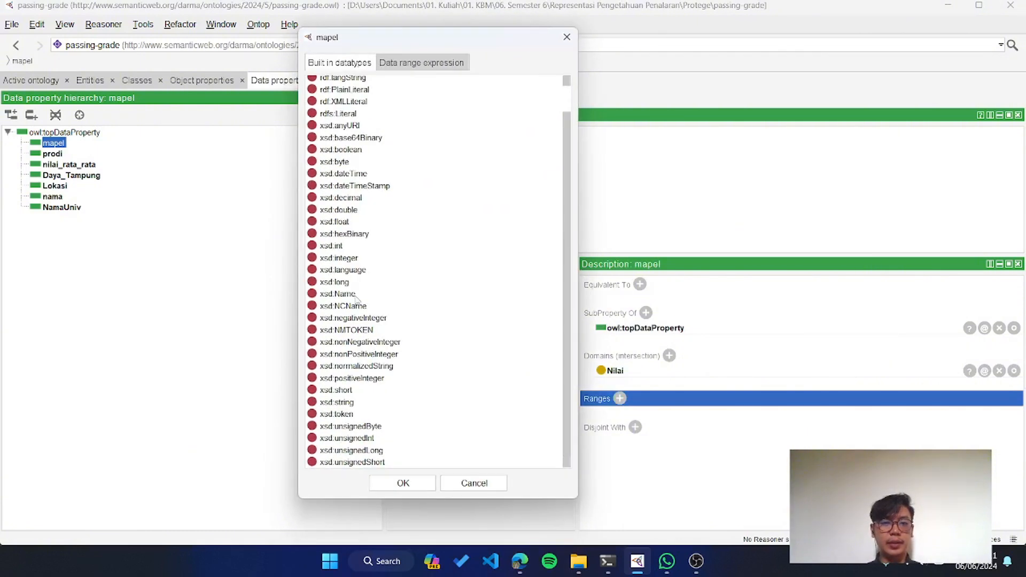
click(336, 246)
click(402, 483)
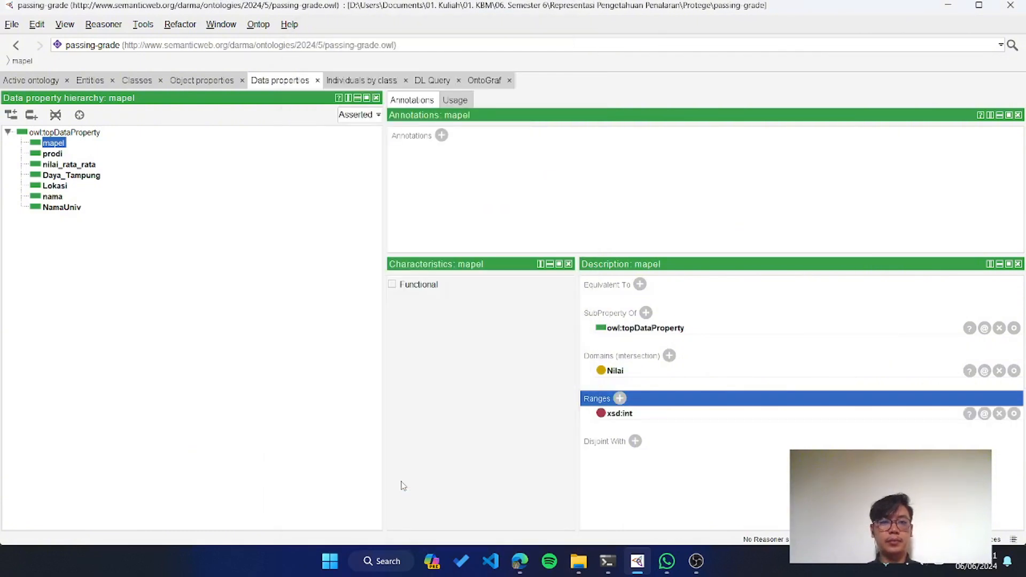
Add the built-in datatype xsd:string as another range of the data property mapel.
click(618, 398)
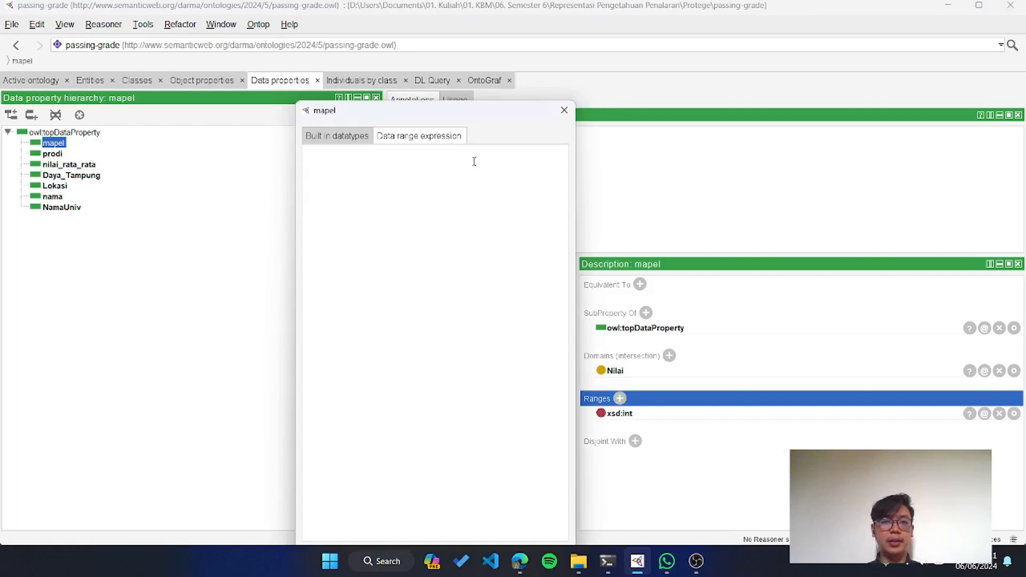
click(351, 137)
click(349, 478)
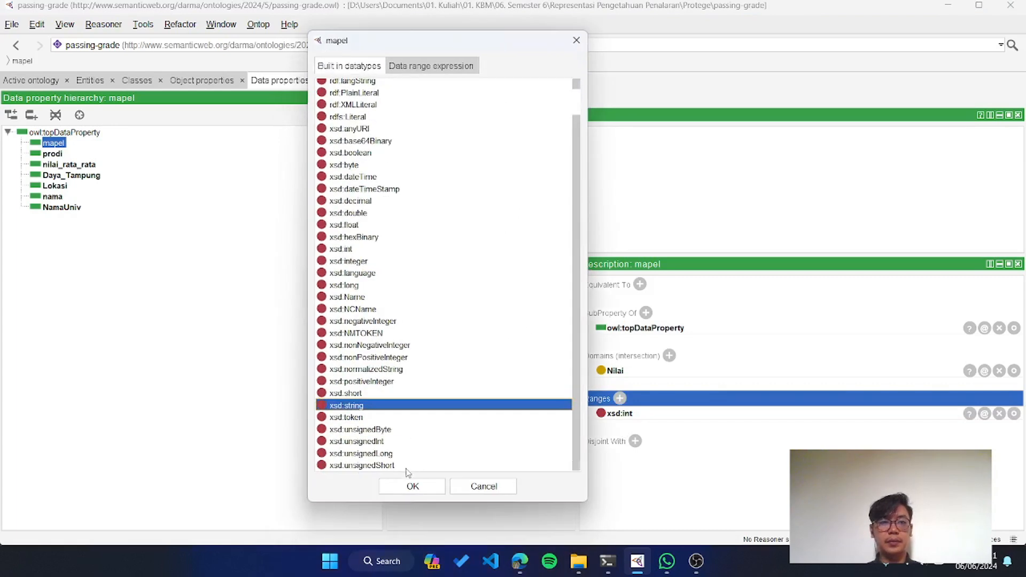
click(412, 486)
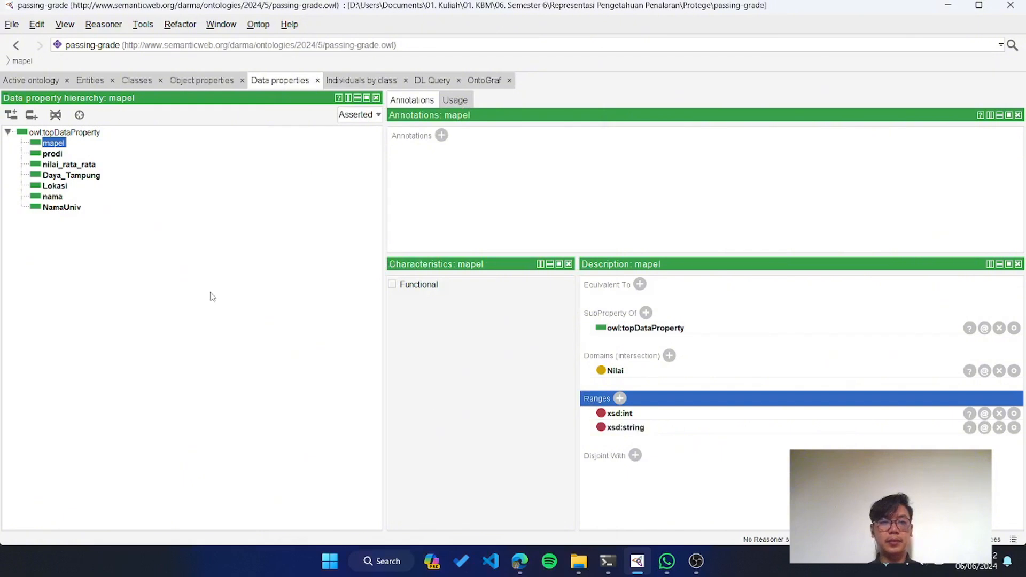
Give the individual mp1 a mapel data property assertion with the value IPA and datatype xsd:string.
click(364, 83)
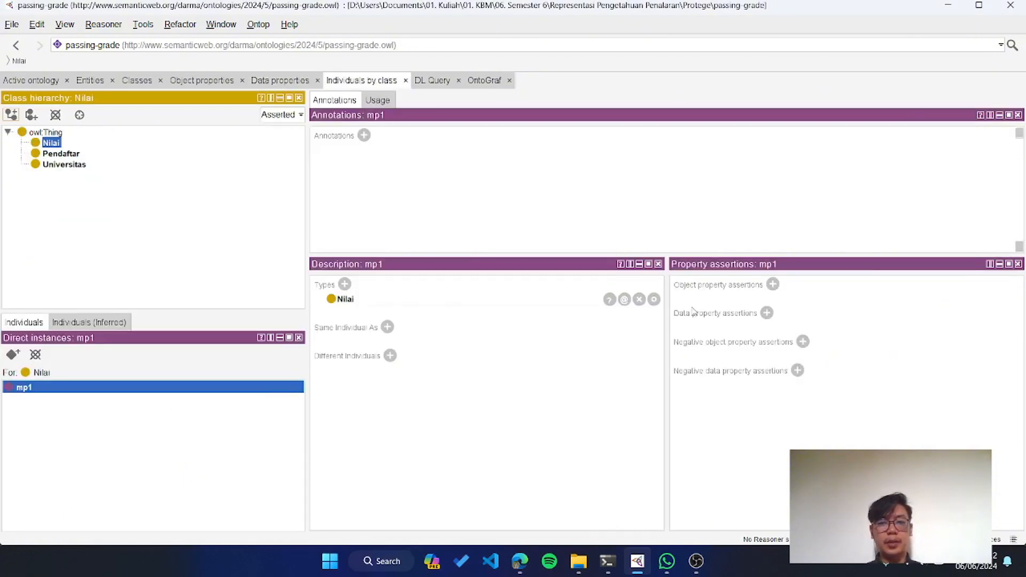
click(766, 313)
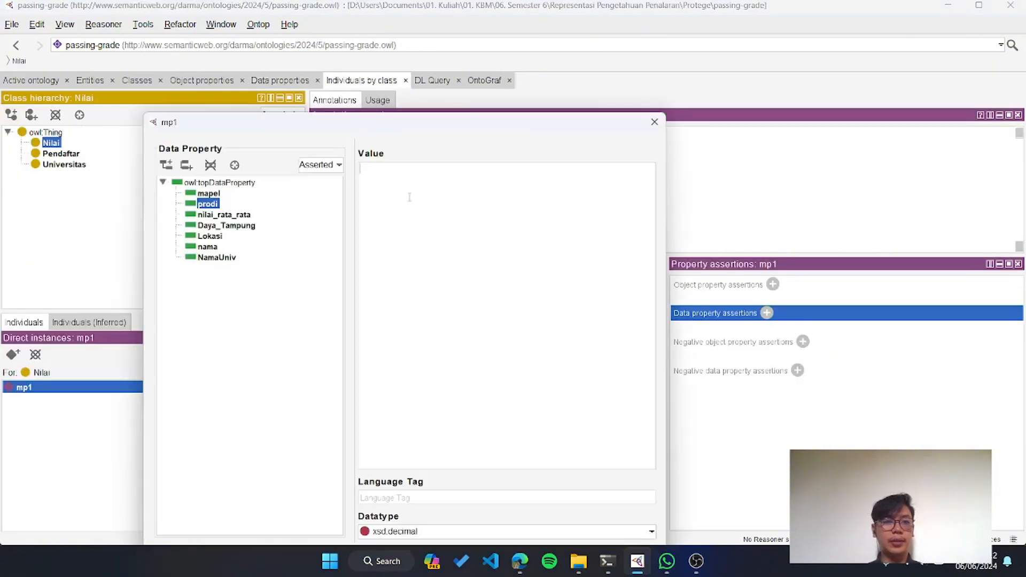
click(207, 194)
drag(450, 133, 445, 37)
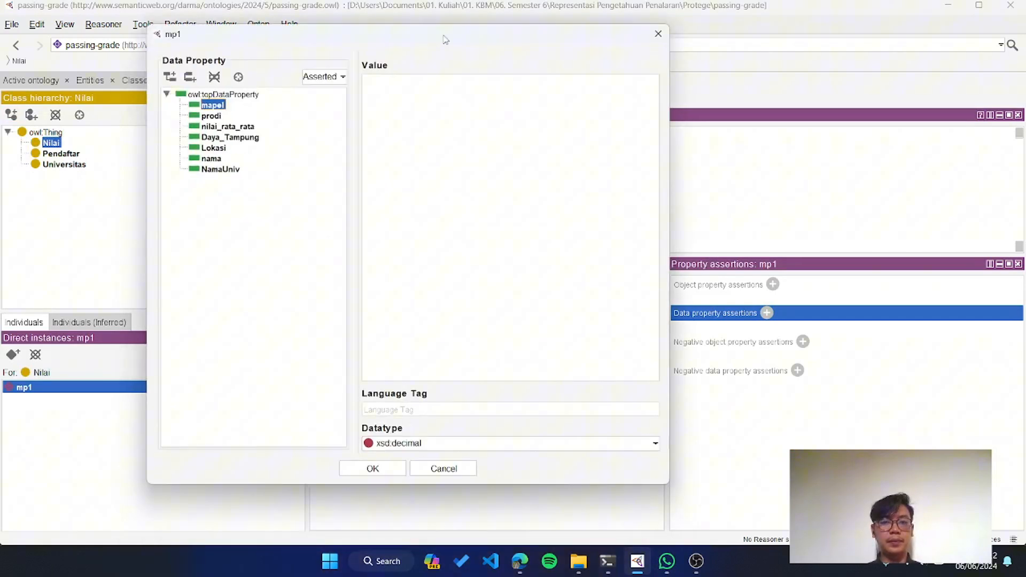
click(430, 443)
click(393, 479)
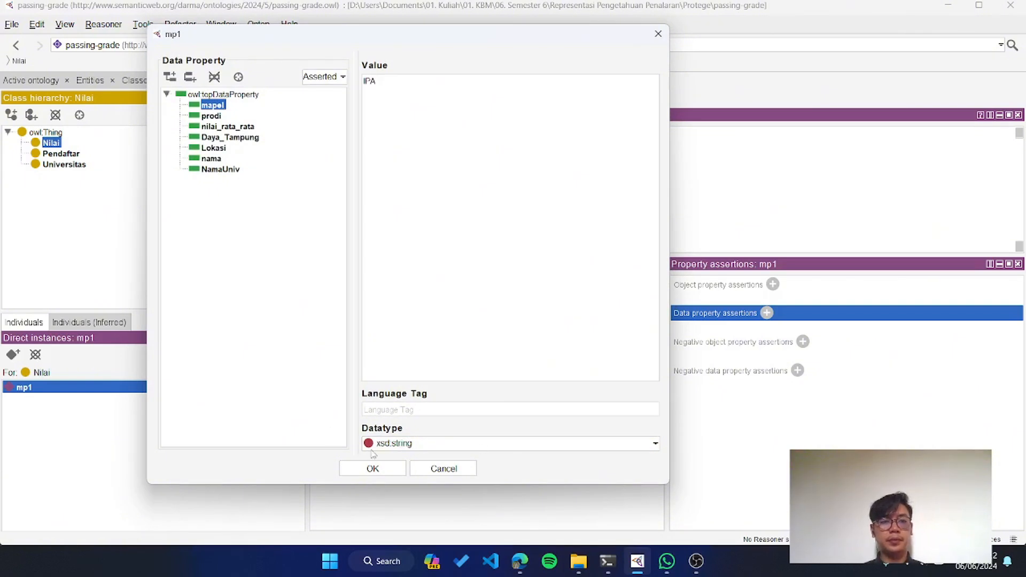
click(372, 469)
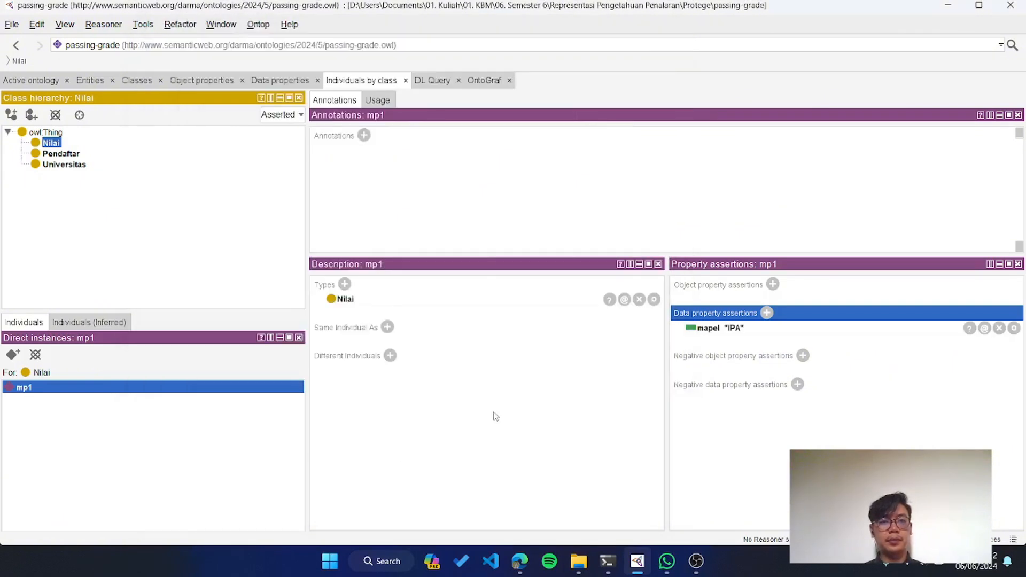
Give the individual mp1 a nilai_rata_rata data property assertion with the value 98 and datatype xsd:integer.
click(767, 313)
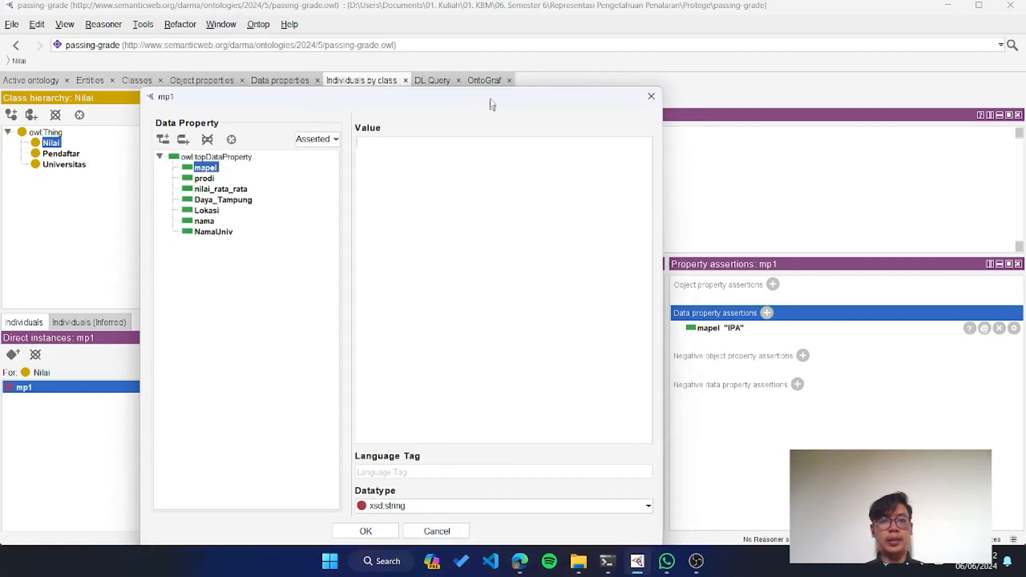
click(249, 172)
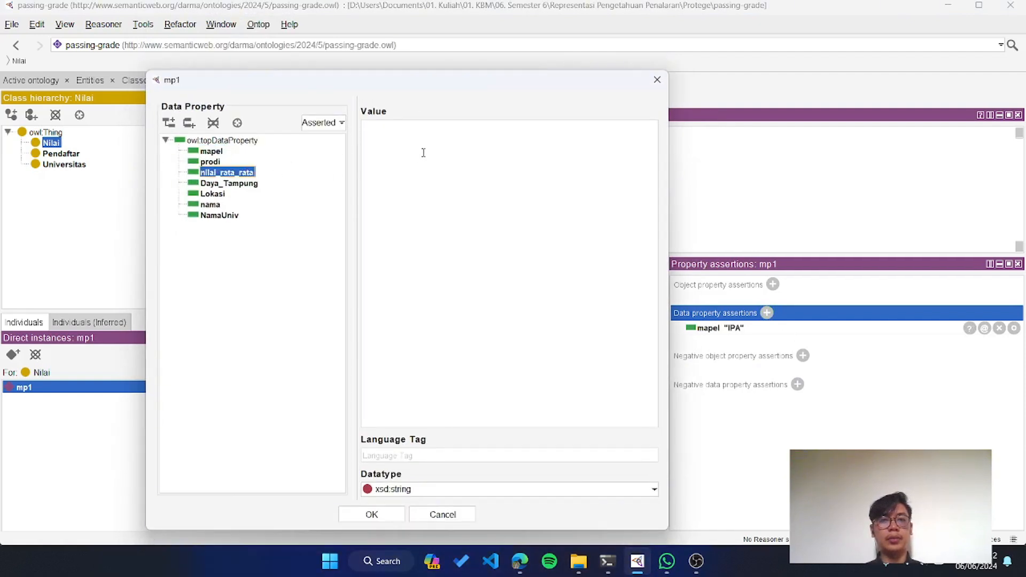
click(423, 153)
text(98)
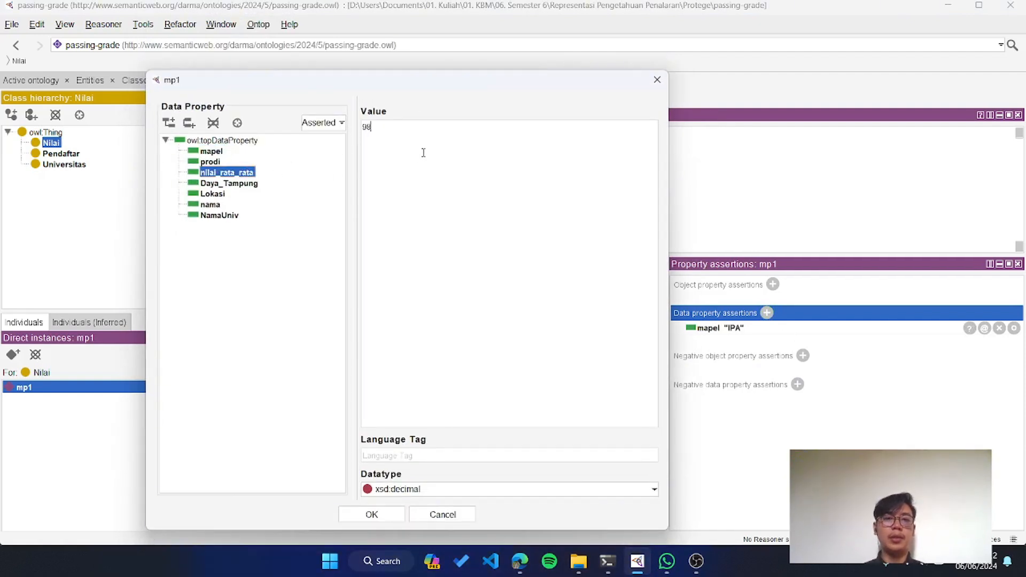
click(418, 490)
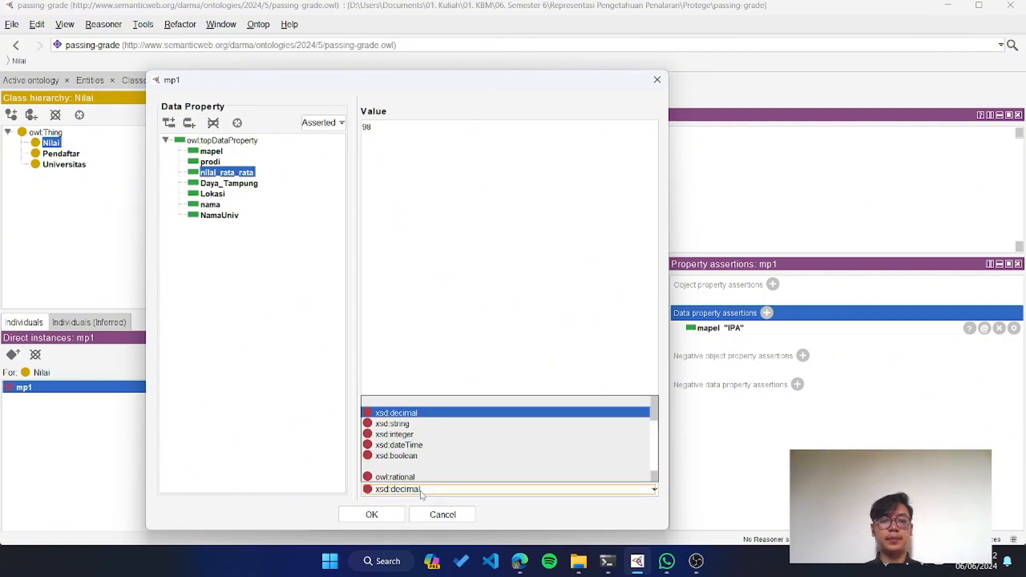
click(398, 434)
click(372, 514)
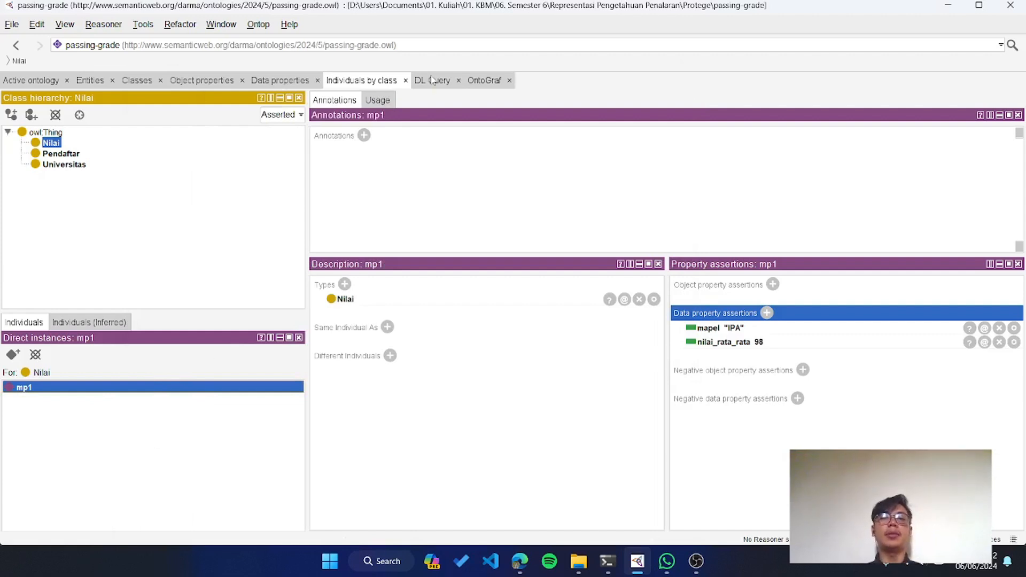
Display owl:Thing in the OntoGraf graph and expand it to its subclasses Nilai, Universitas and Pendaftar.
click(478, 80)
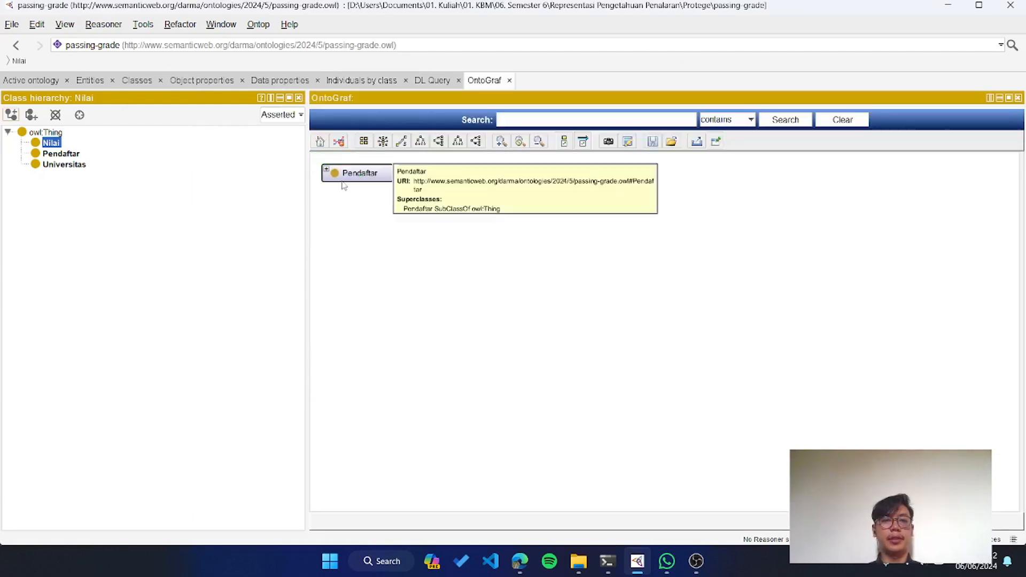
click(329, 170)
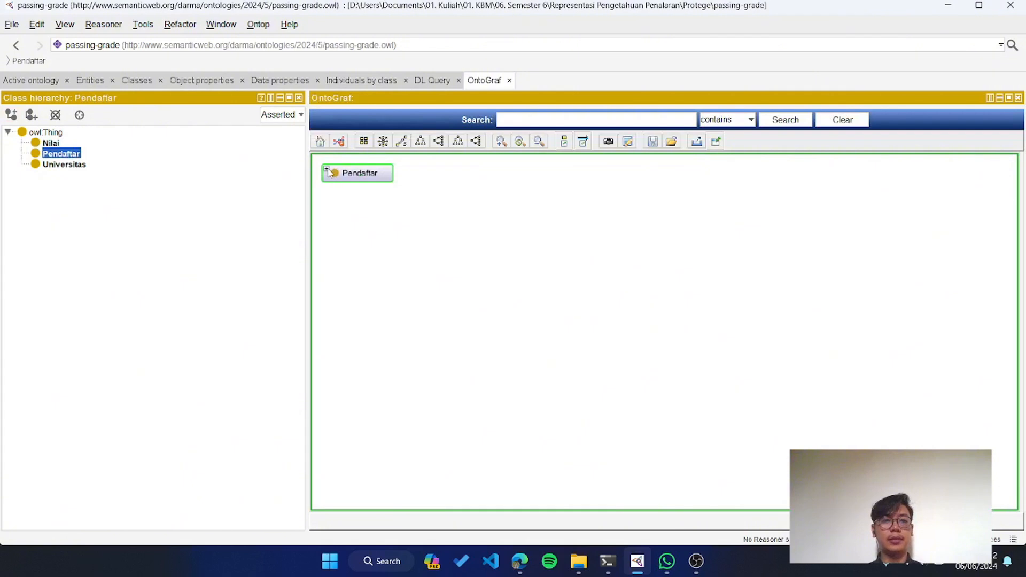
click(45, 132)
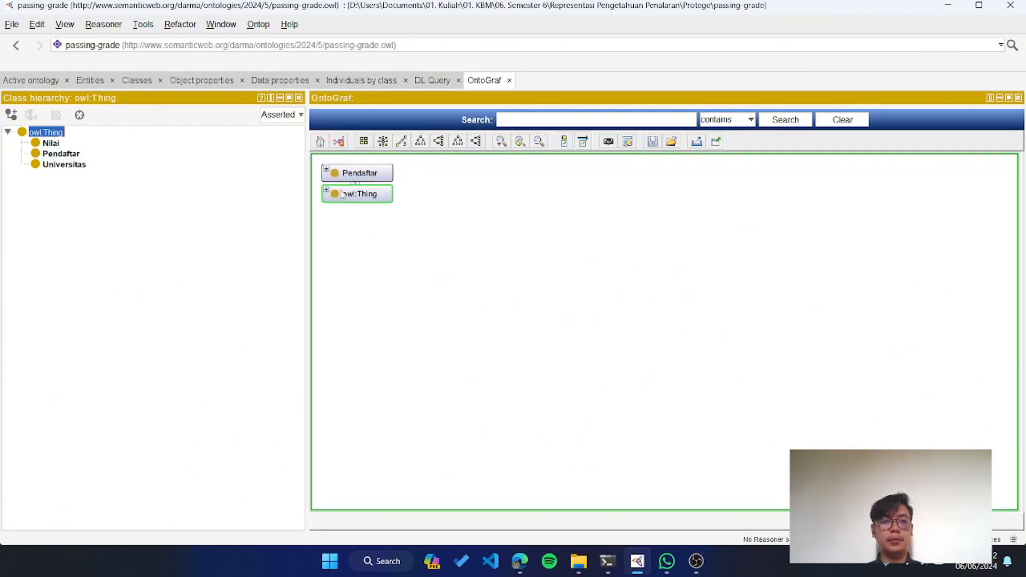
drag(346, 197, 351, 286)
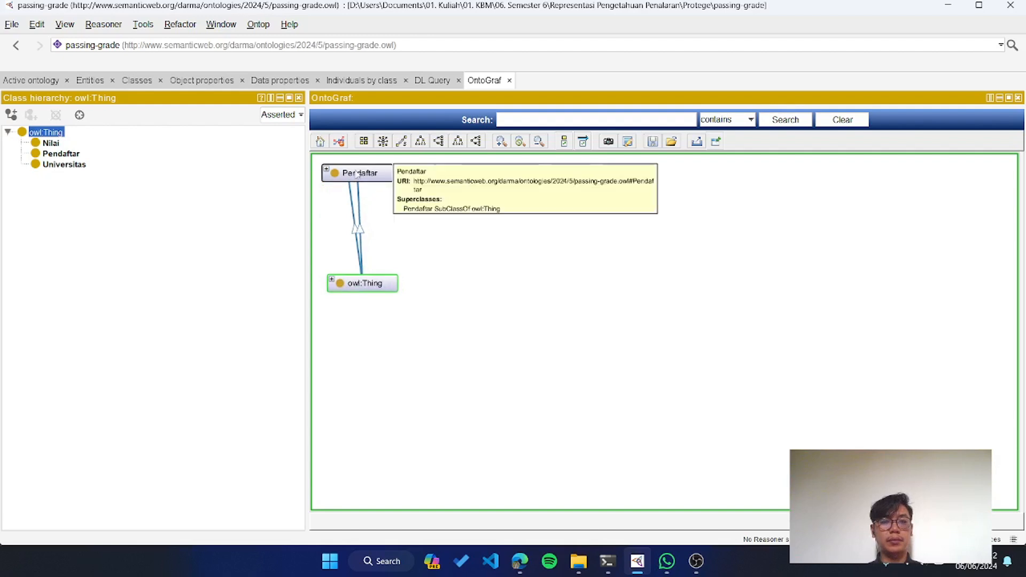
drag(351, 176, 653, 240)
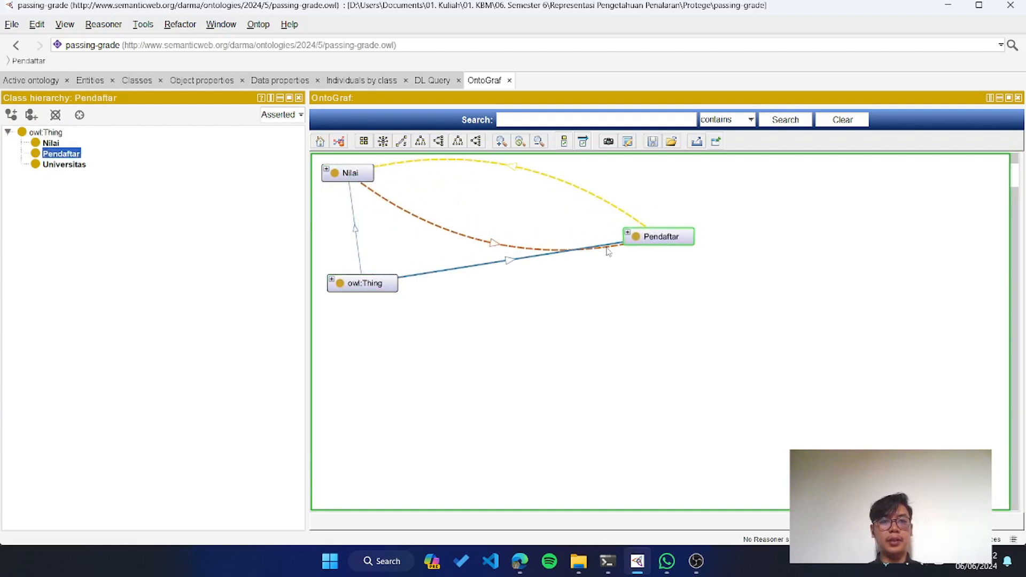
drag(352, 181, 434, 213)
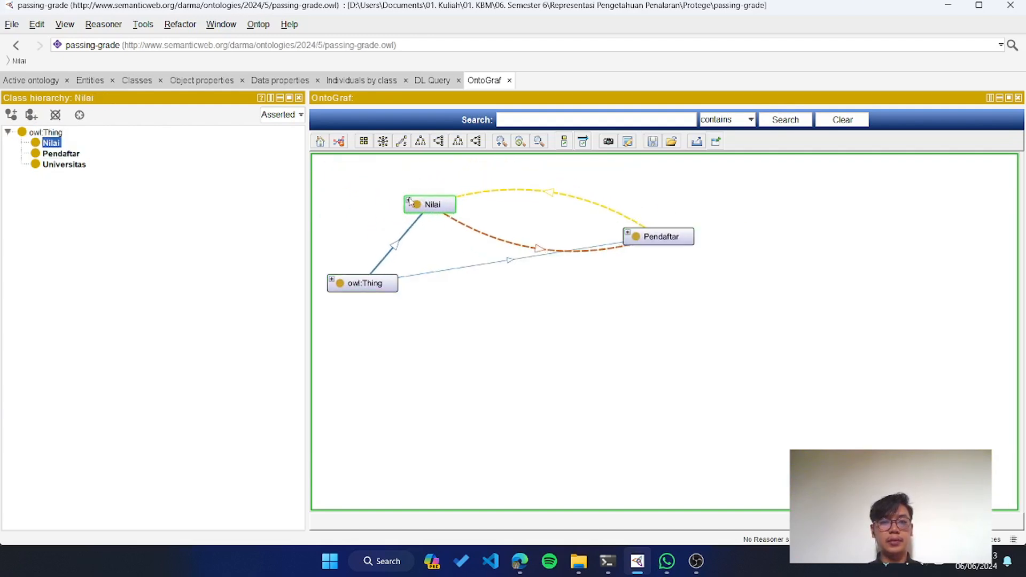
double_click(338, 282)
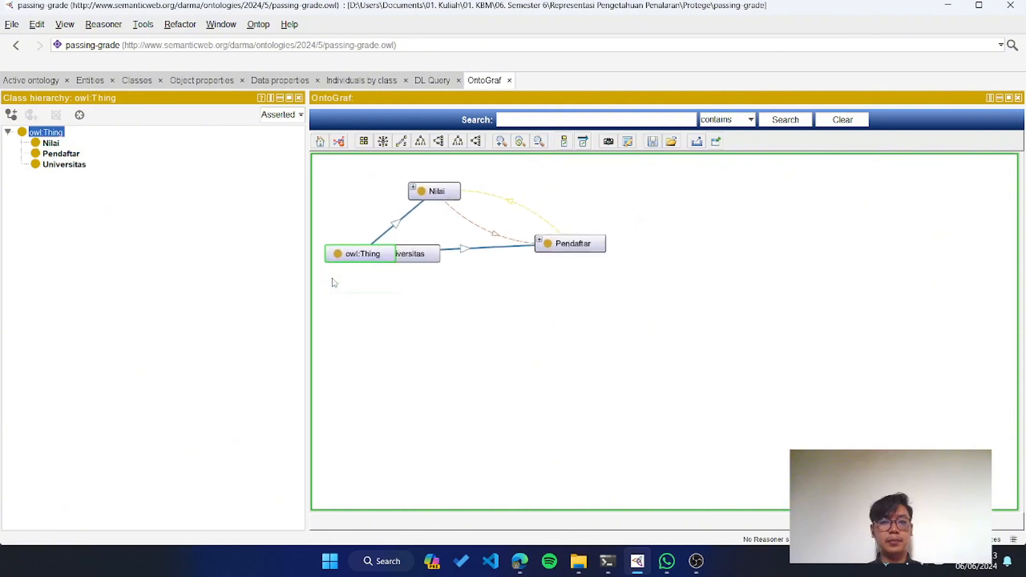
click(455, 213)
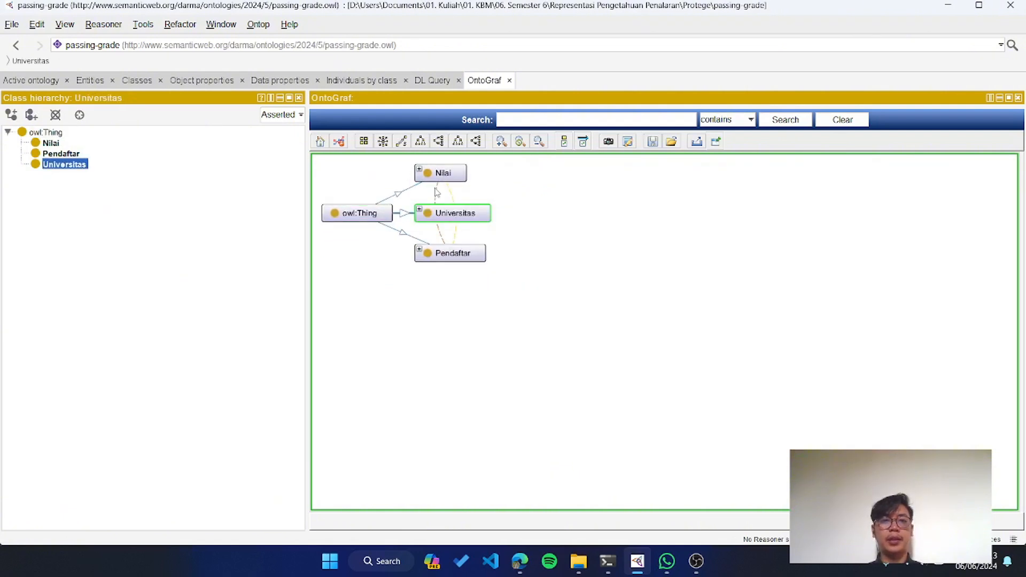
Expand the Nilai, Universitas and Pendaftar nodes in the graph to display their individuals.
drag(546, 299, 549, 423)
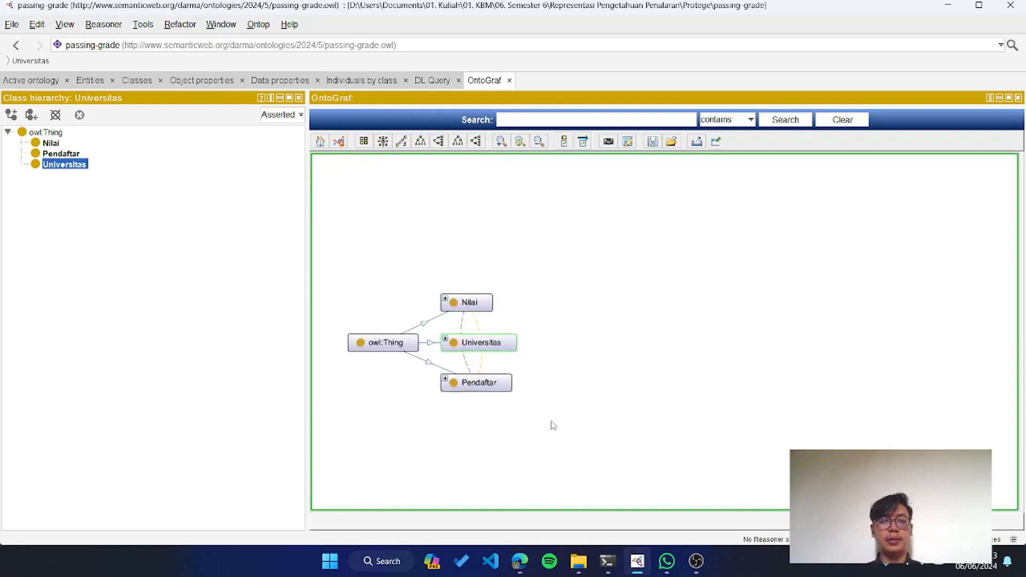
click(451, 308)
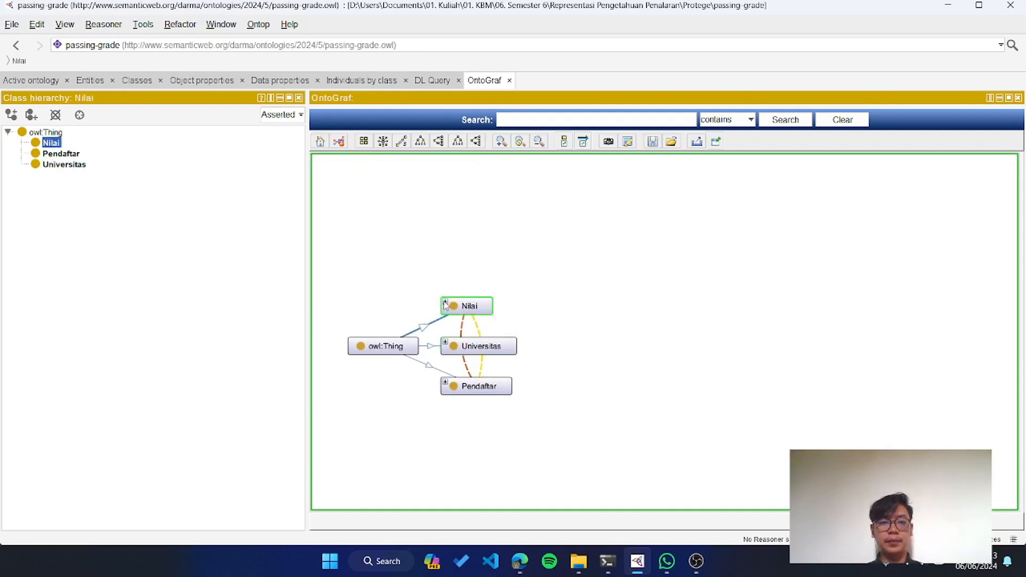
click(446, 304)
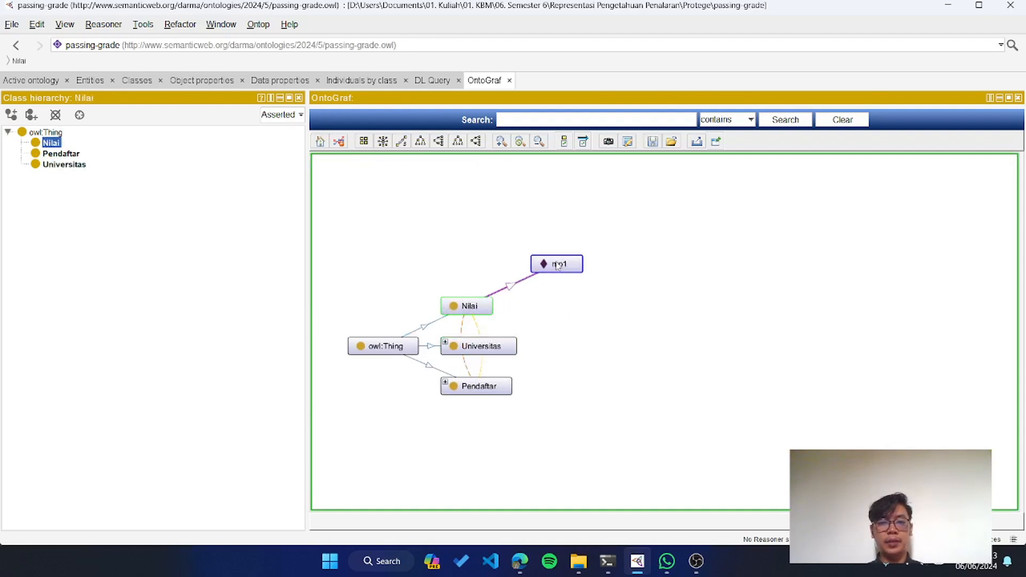
click(456, 346)
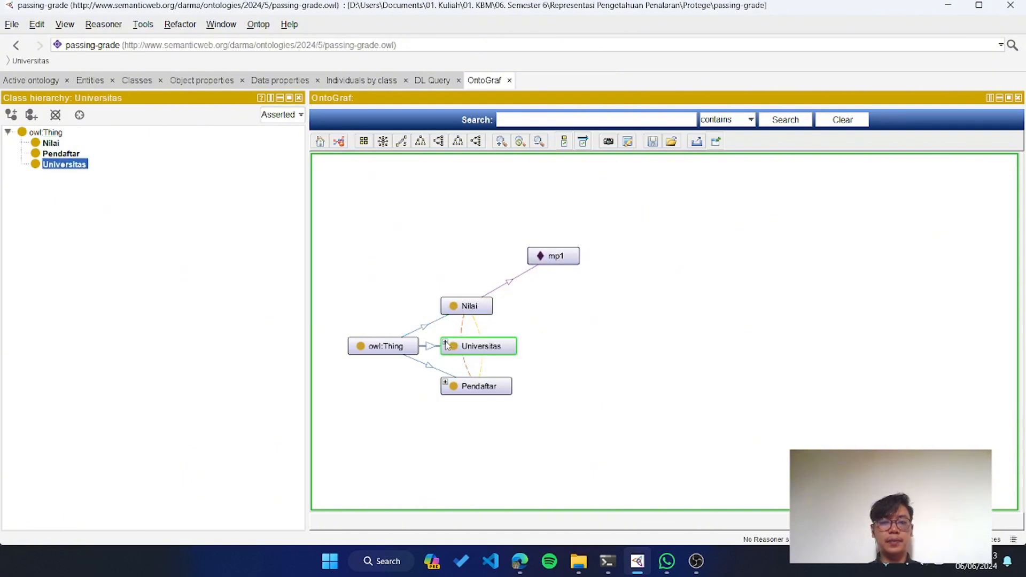
click(445, 343)
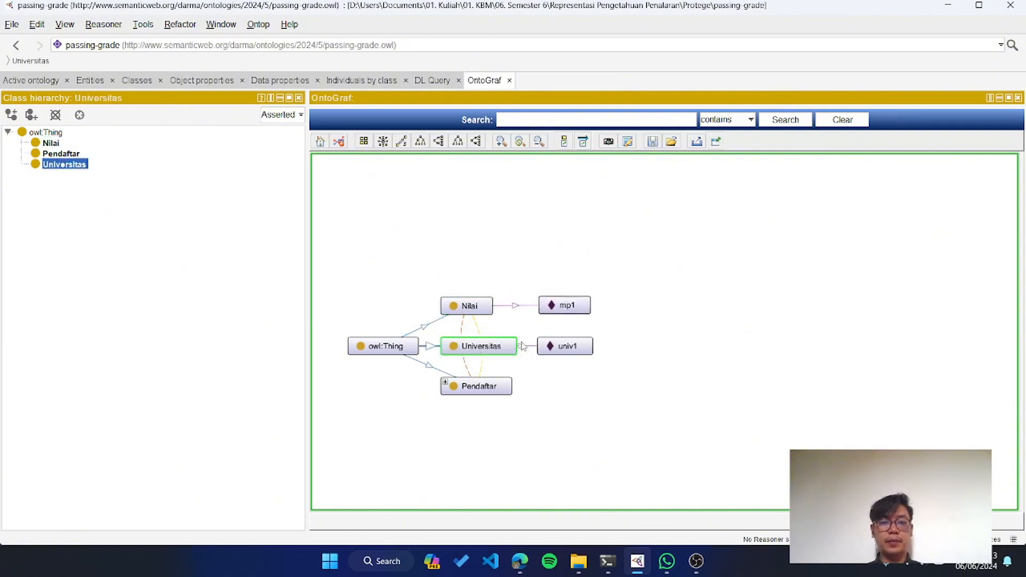
click(445, 382)
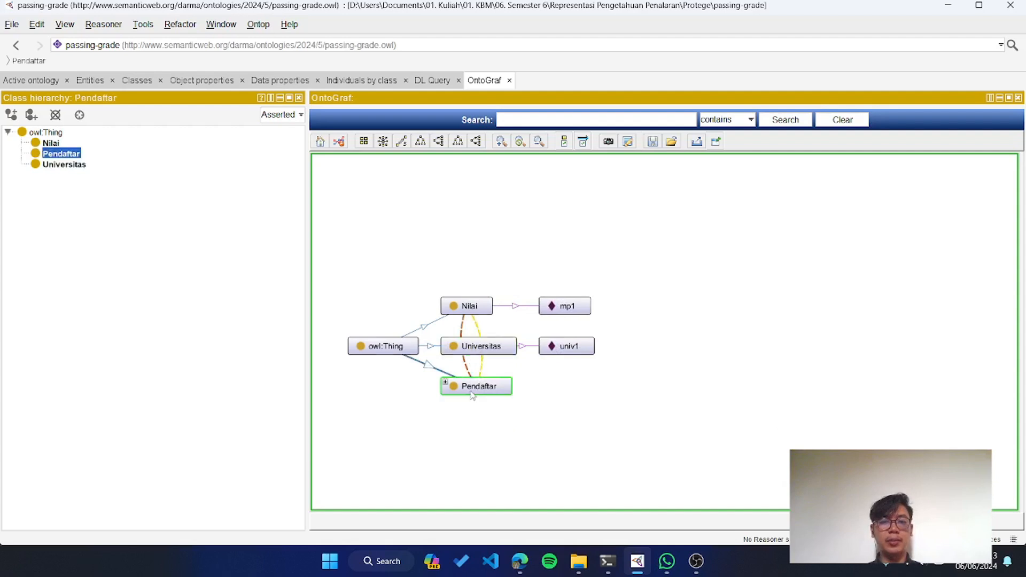
Rearrange the individual nodes mp1, univ1, siswa1 and siswa2 in the graph so each sits beside its class.
mouse_move(586, 351)
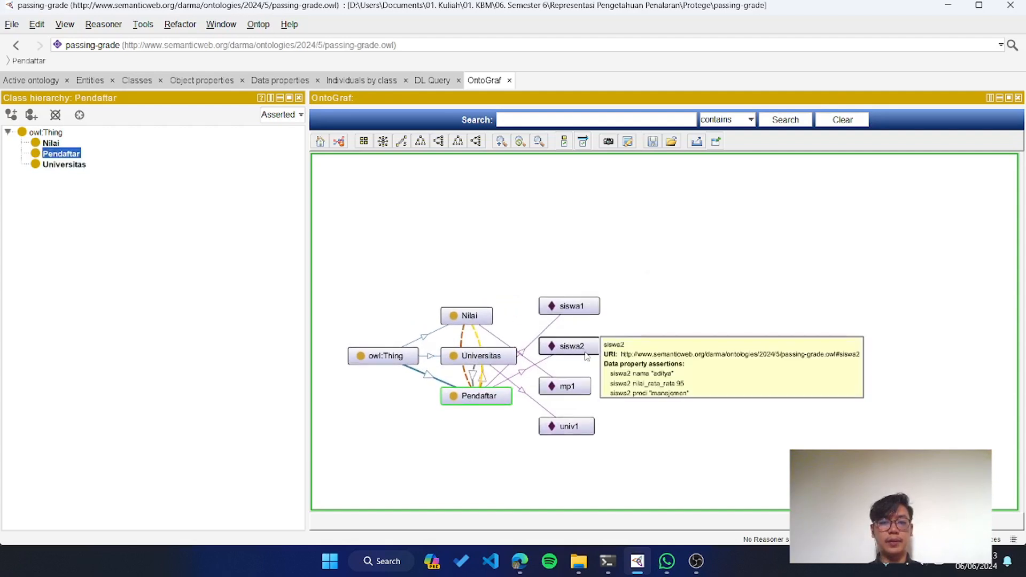
drag(586, 356, 535, 486)
drag(577, 307, 572, 464)
mouse_move(568, 389)
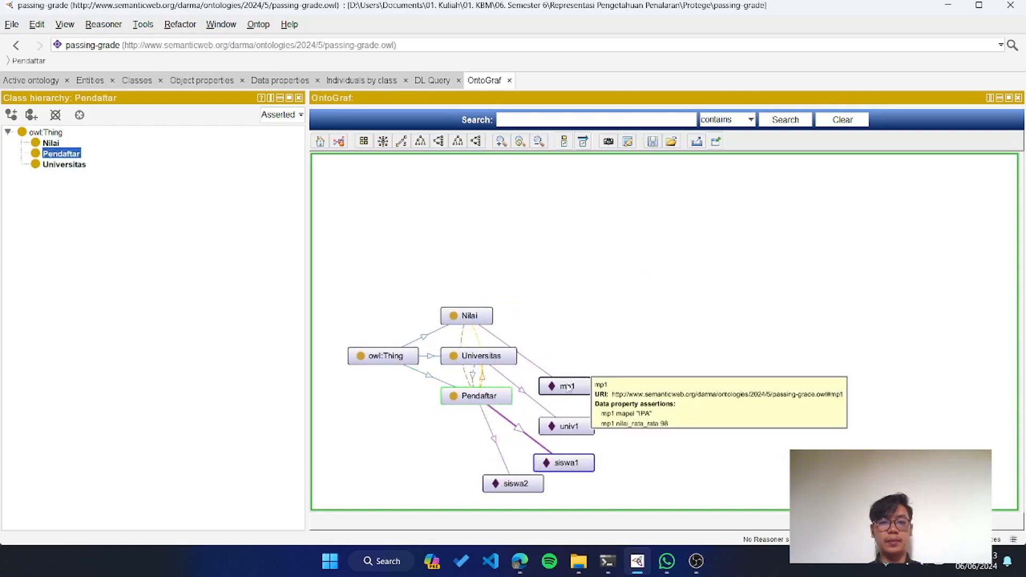
drag(568, 388, 570, 284)
drag(567, 427, 584, 337)
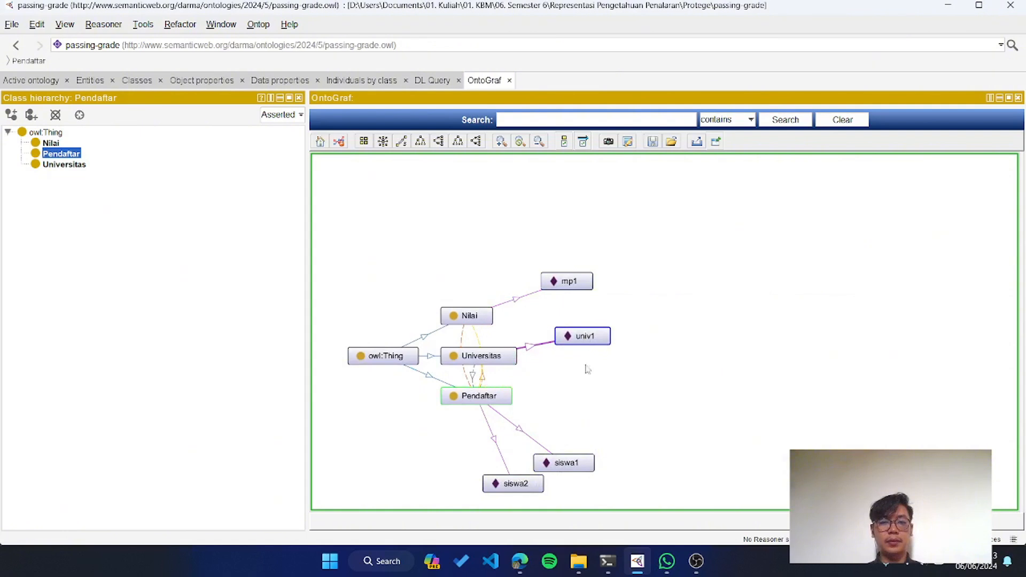
drag(573, 454, 593, 377)
drag(523, 481, 571, 425)
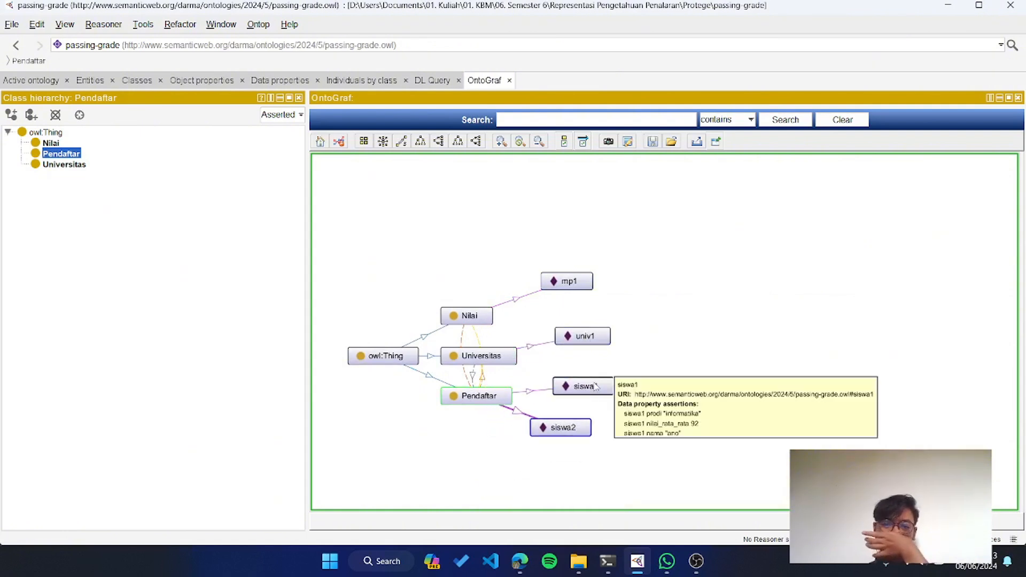
Examine the data property assertions of the individuals mp1, univ1 and siswa2 in the graph.
mouse_move(578, 291)
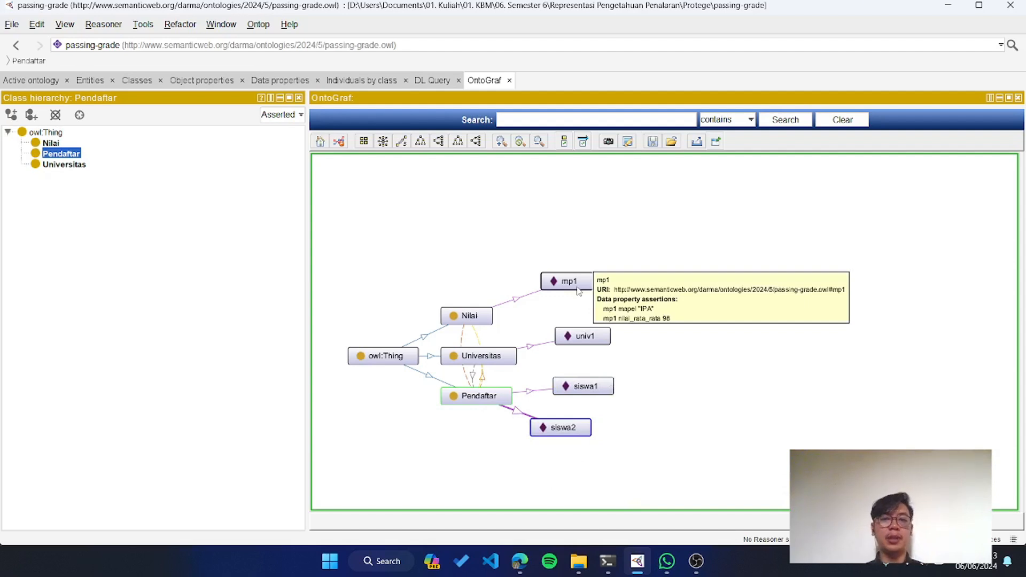
mouse_move(595, 342)
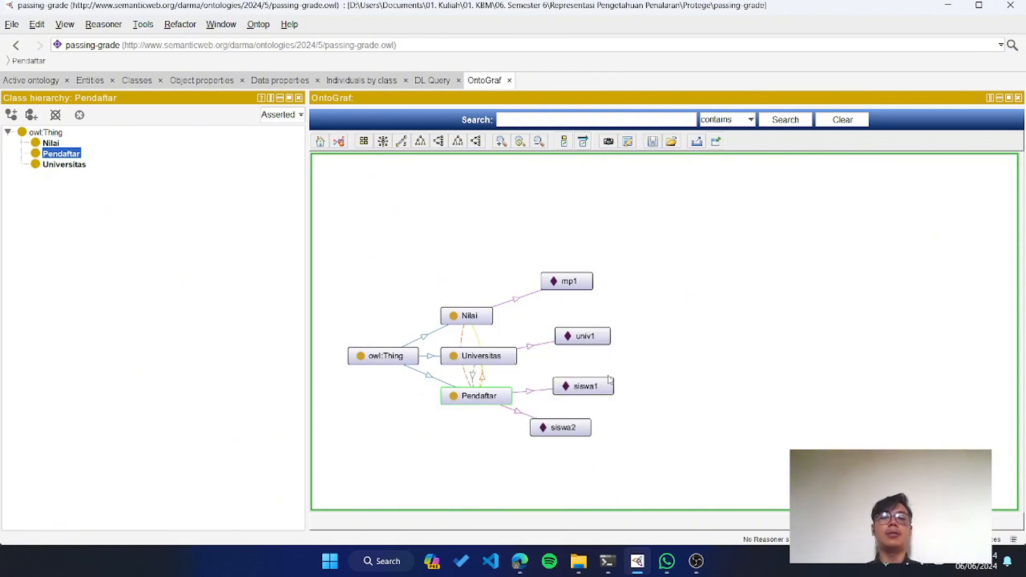
mouse_move(557, 441)
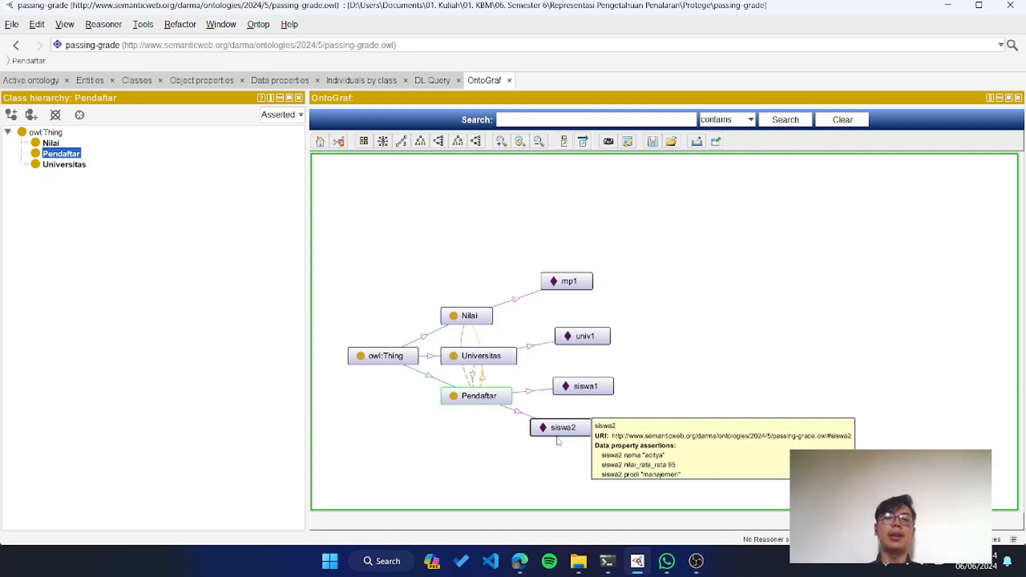